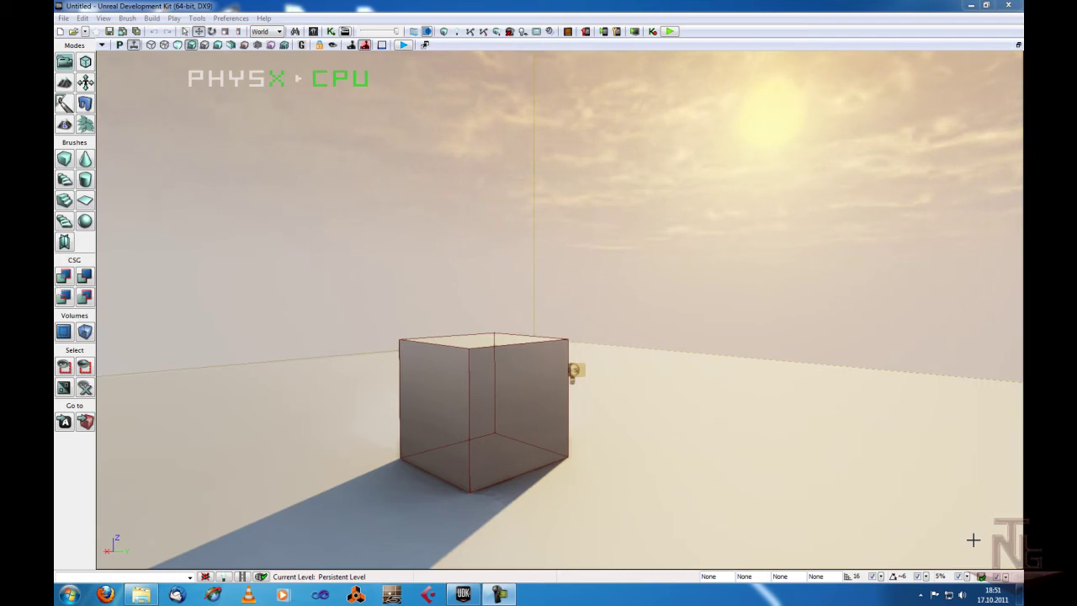
- Create a new level from the Blank Map template
{"action": "left_click", "coordinate": [63, 20]}
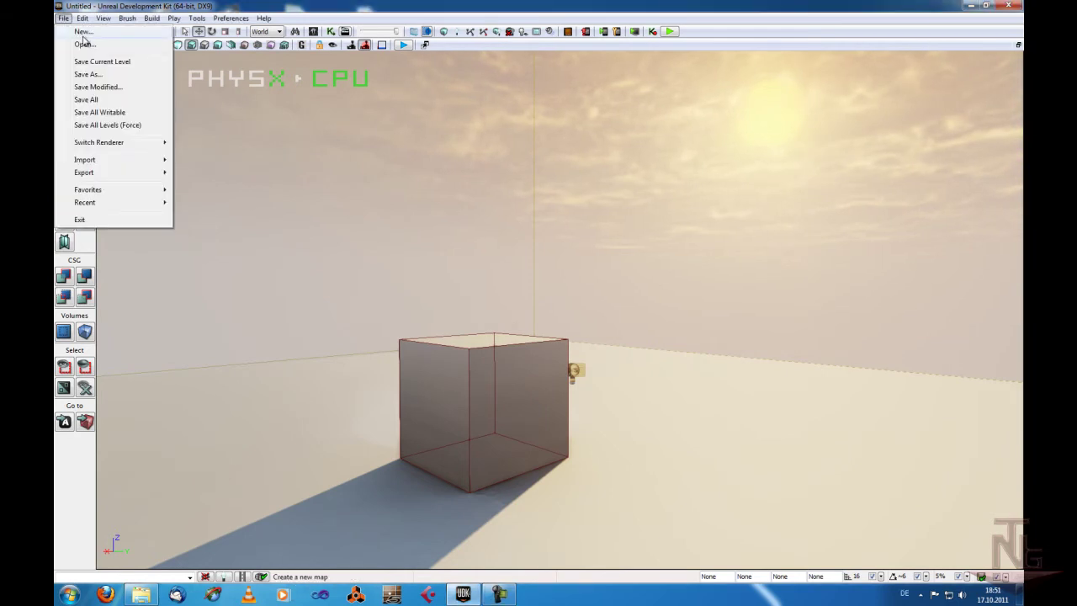
{"action": "left_click", "coordinate": [82, 37]}
{"action": "left_click", "coordinate": [376, 373]}
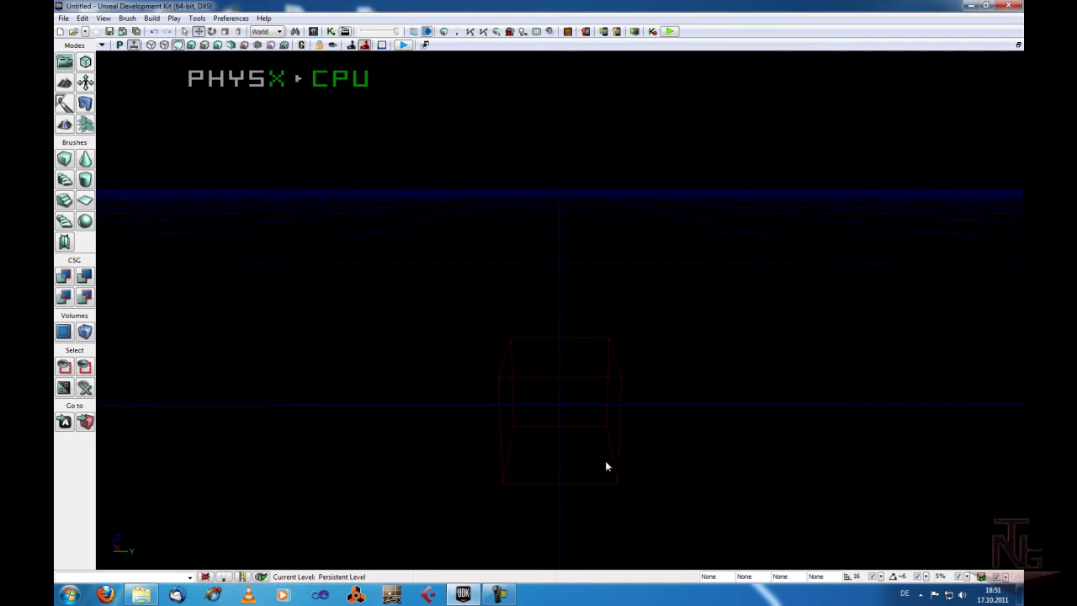
- Restore the four-viewport layout, then maximize and restore the top and front views in turn
{"action": "left_click", "coordinate": [513, 378]}
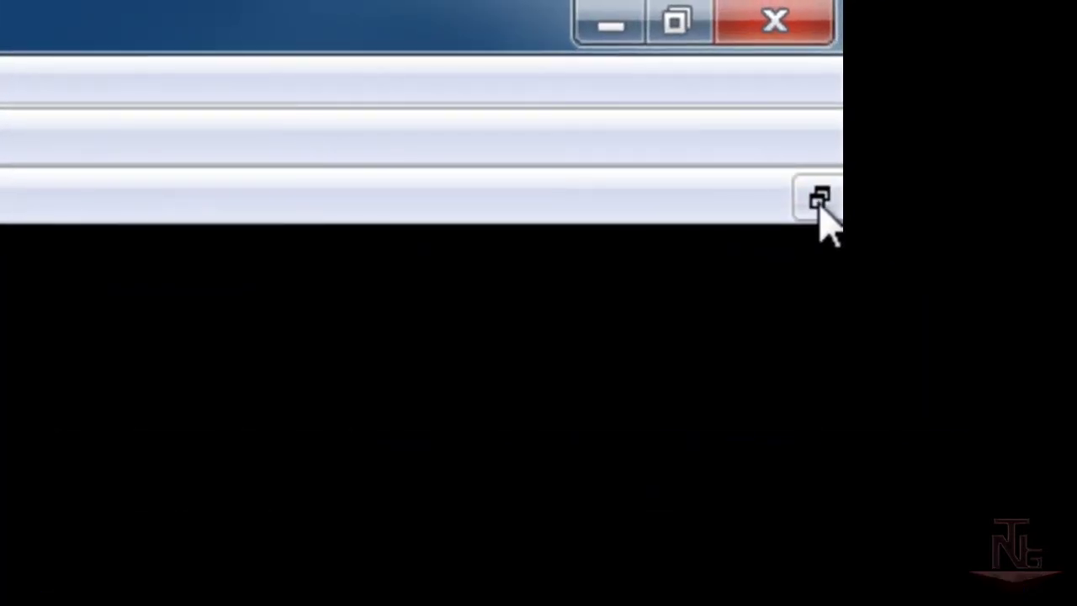
{"action": "left_click", "coordinate": [821, 202]}
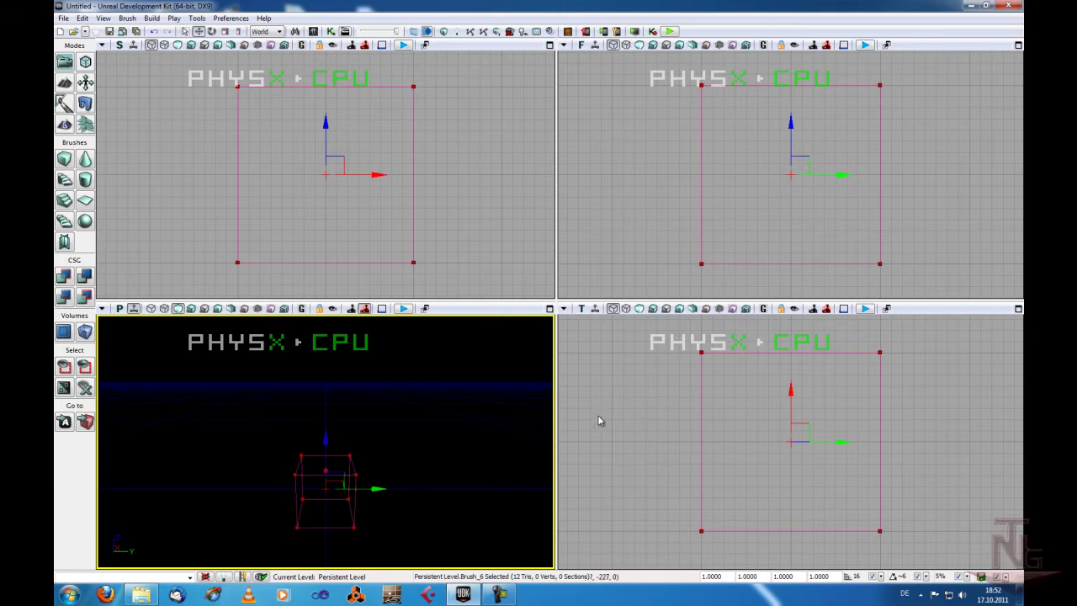
{"action": "left_click", "coordinate": [368, 431]}
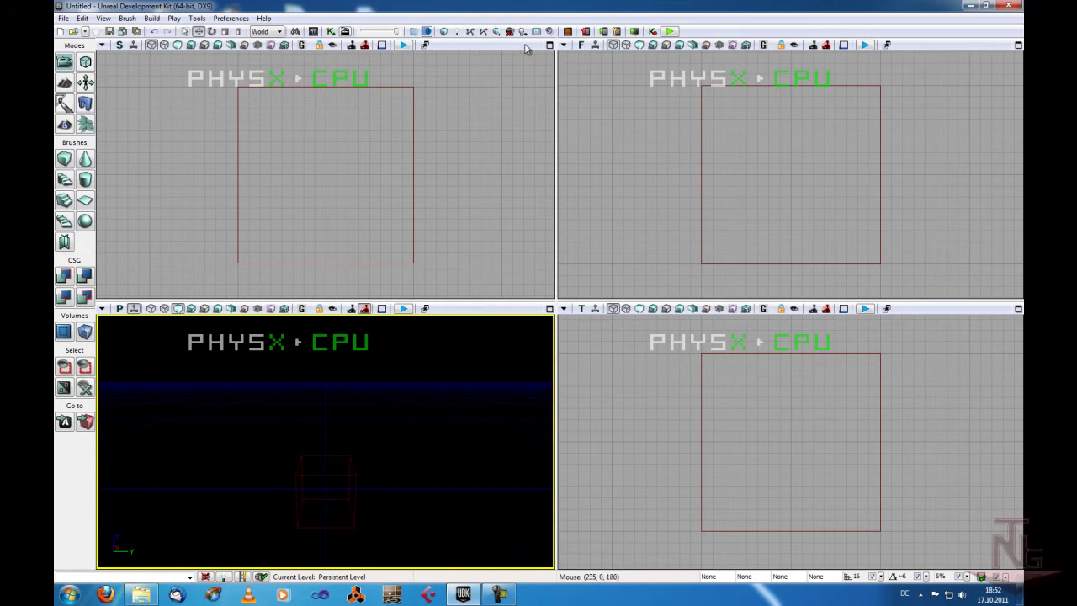
{"action": "left_click", "coordinate": [549, 45]}
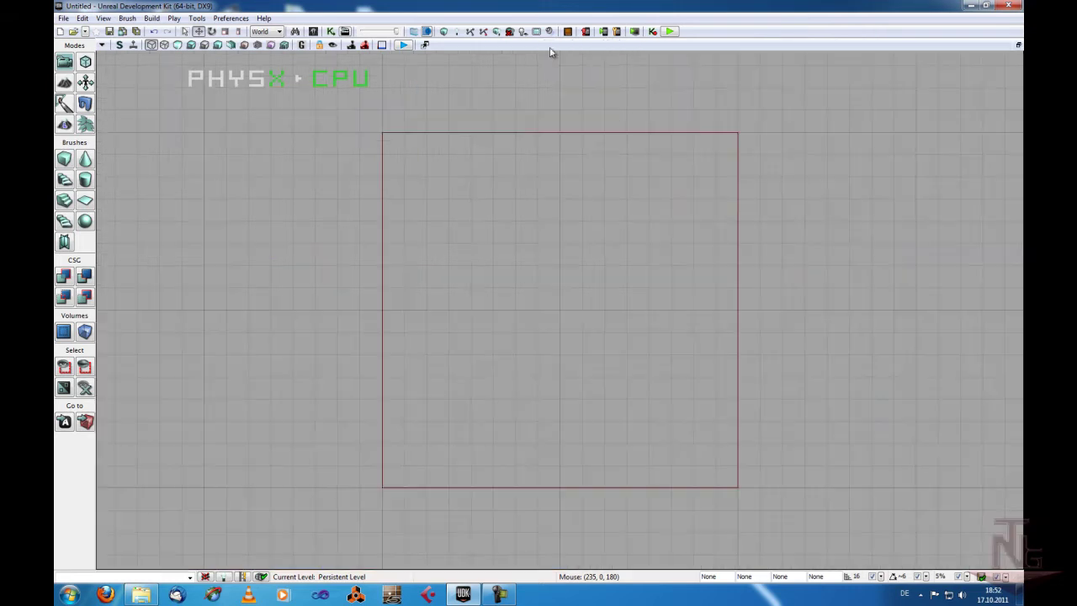
{"action": "left_click", "coordinate": [1018, 45]}
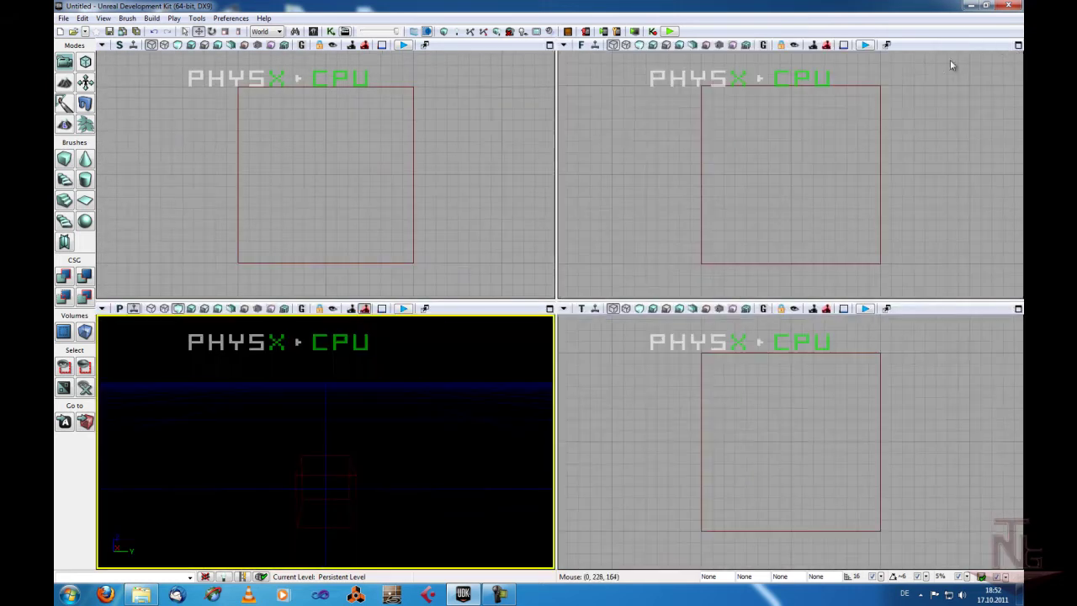
{"action": "left_click", "coordinate": [1014, 44]}
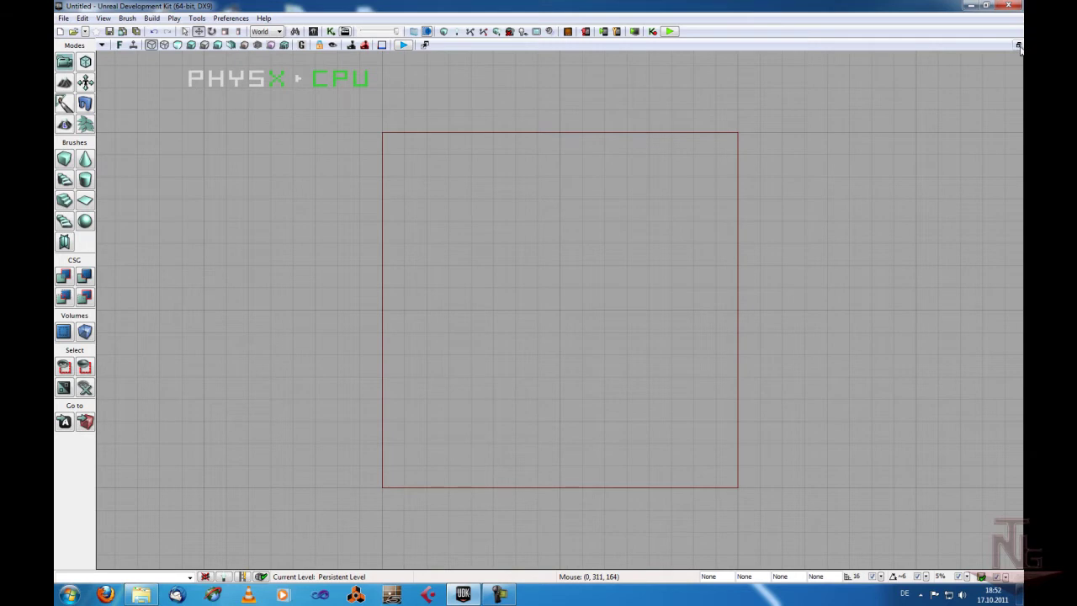
{"action": "left_click", "coordinate": [1018, 45]}
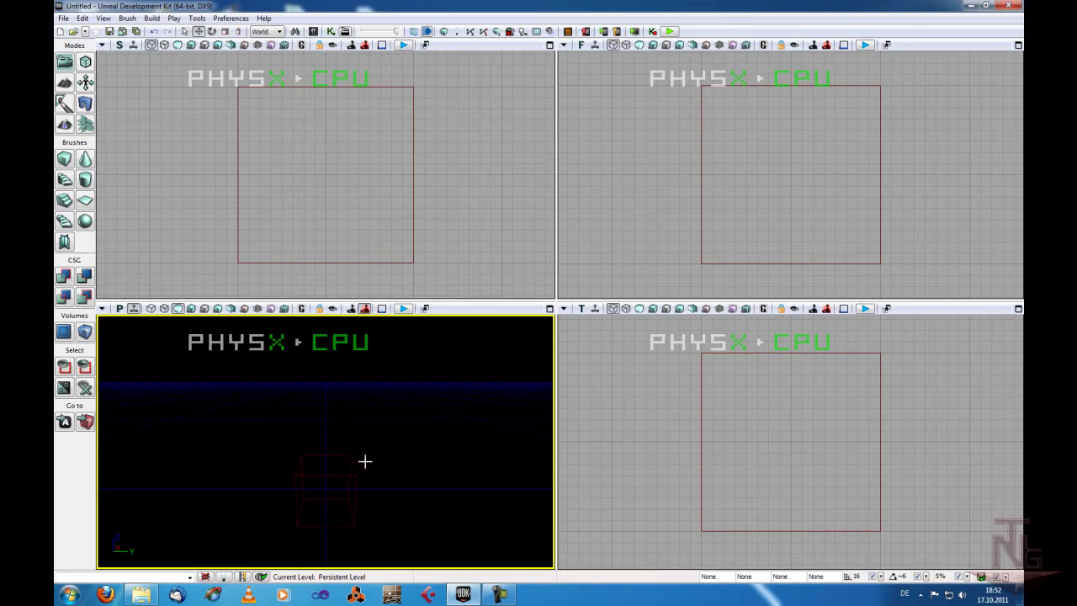
- In a maximized perspective view, CSG-add a cube from the builder brush and move the brush left
{"action": "left_click", "coordinate": [550, 308]}
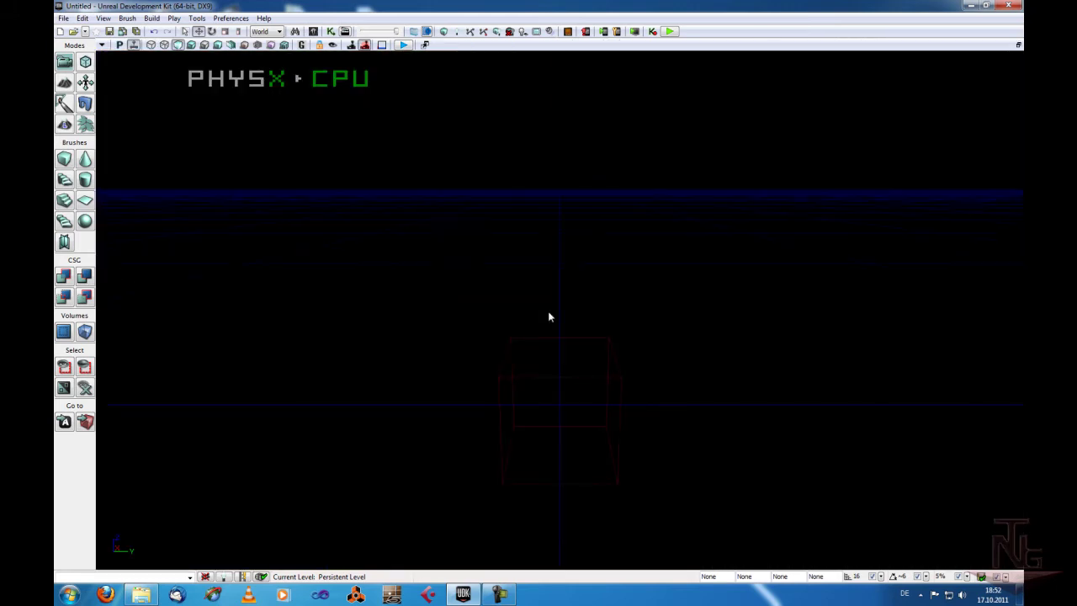
{"action": "left_click", "coordinate": [613, 376]}
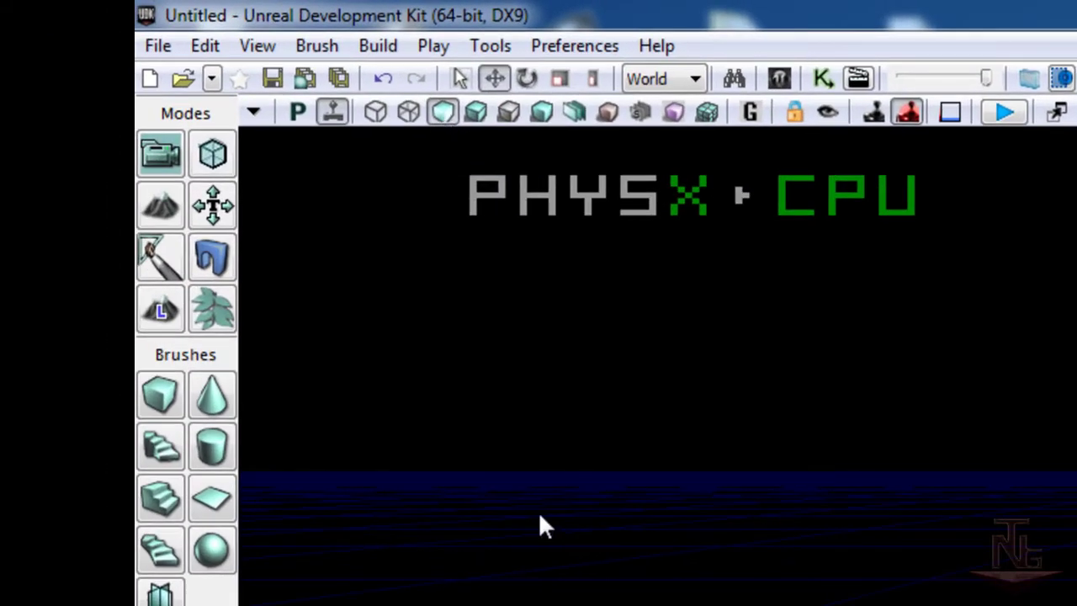
{"action": "left_click", "coordinate": [64, 278]}
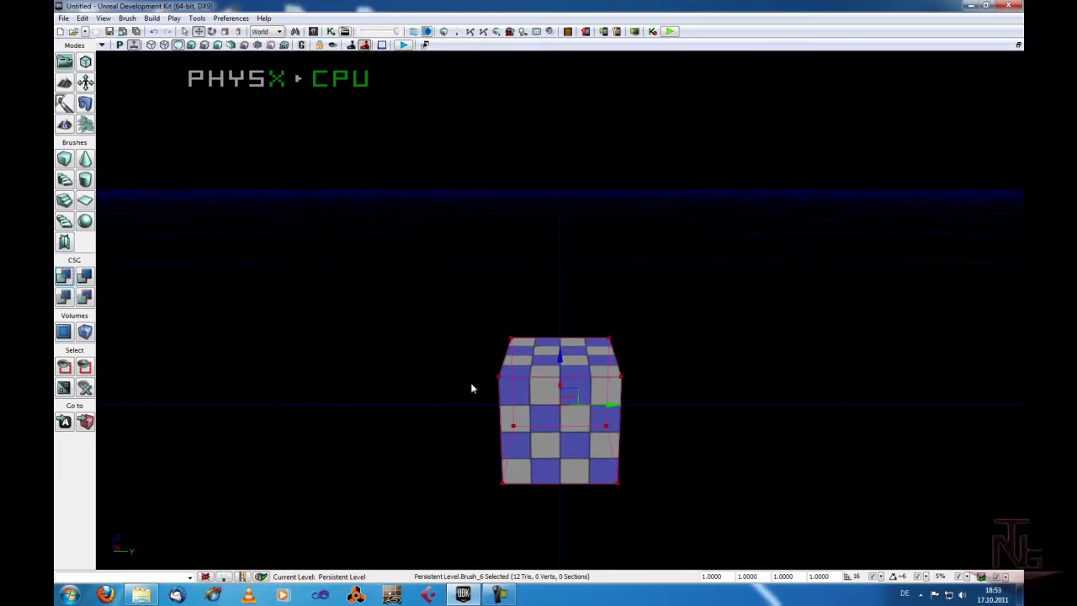
{"action": "left_click_drag", "start_coordinate": [627, 404], "coordinate": [453, 404]}
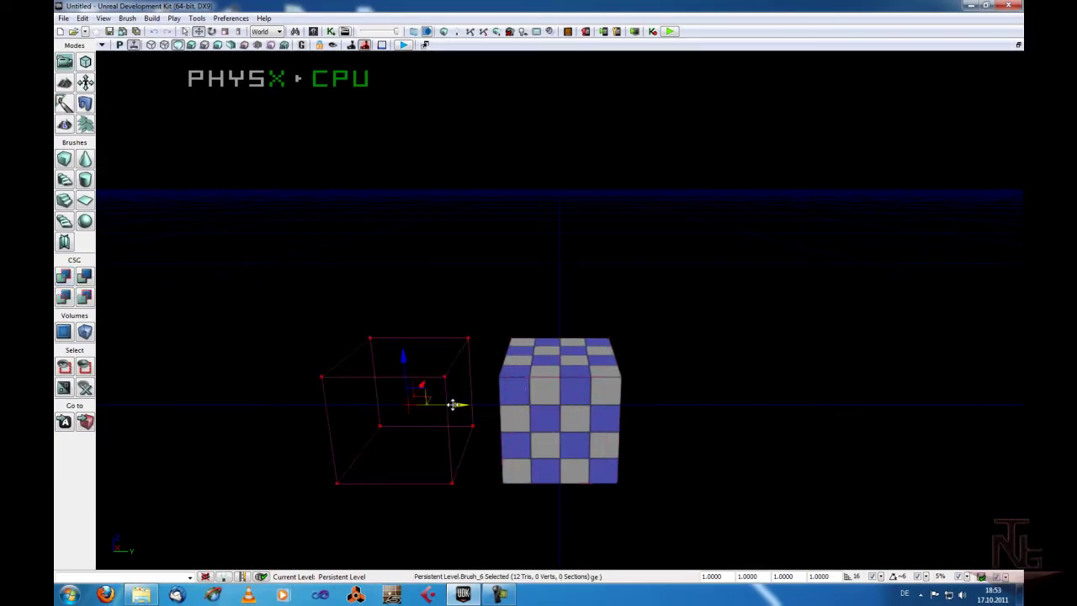
{"action": "key", "text": "Escape"}
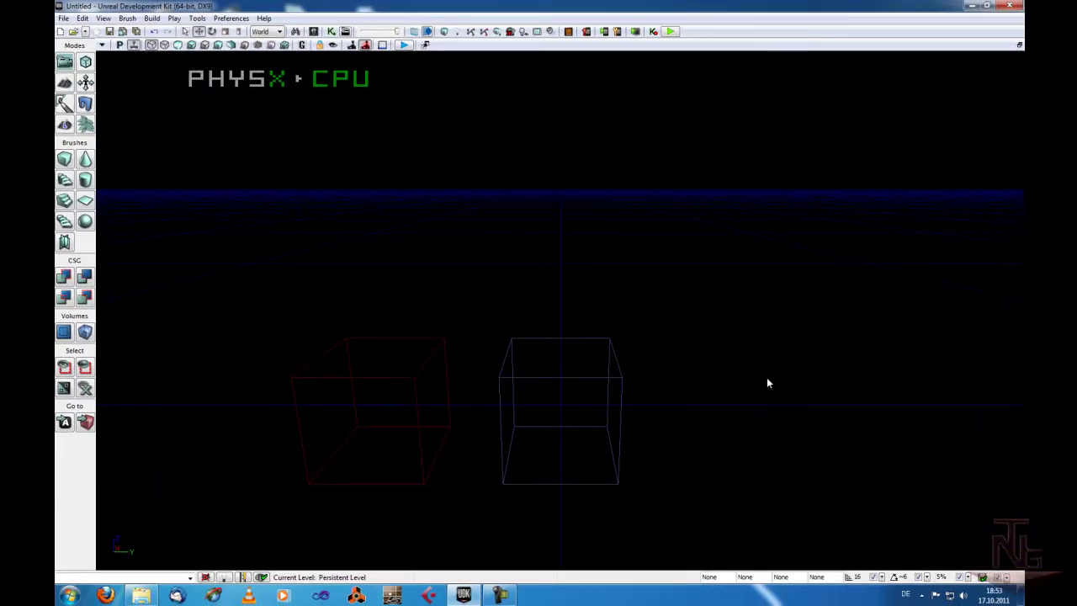
- Position the builder brush just left of the checkered cube
{"action": "left_click", "coordinate": [619, 385]}
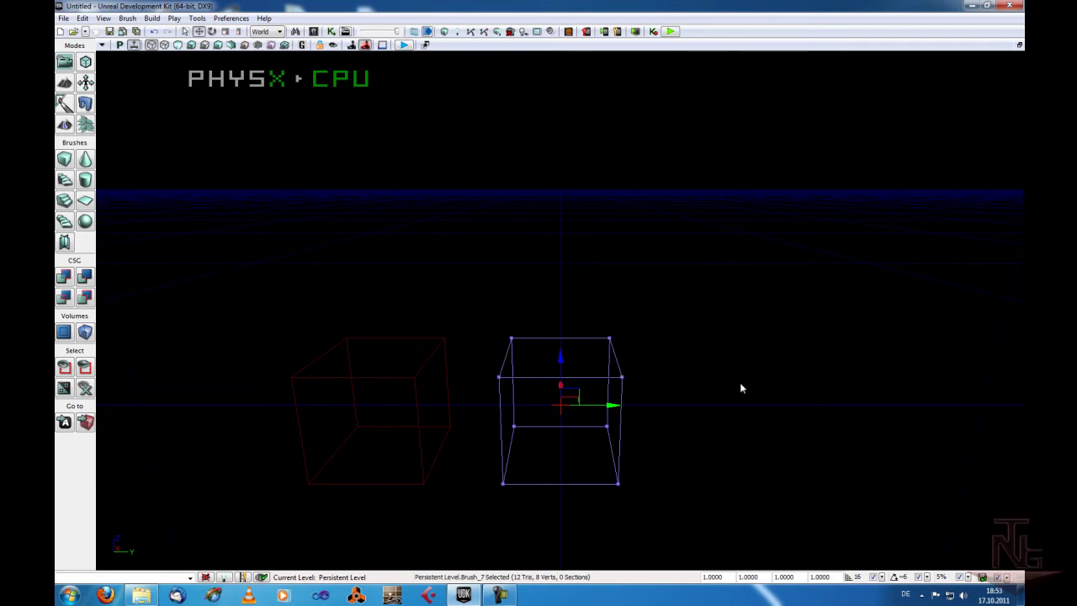
{"action": "left_click", "coordinate": [413, 380]}
{"action": "left_click_drag", "start_coordinate": [456, 408], "coordinate": [827, 405]}
{"action": "key", "text": "ctrl+z"}
{"action": "key", "text": "ctrl+z"}
{"action": "key", "text": "ctrl+y"}
{"action": "left_click", "coordinate": [600, 376]}
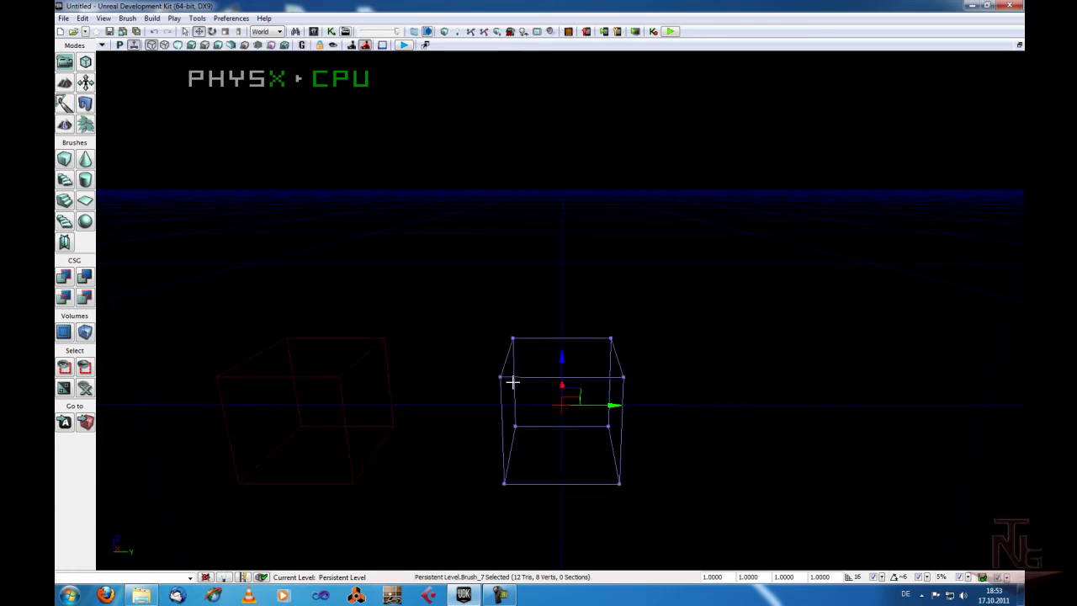
{"action": "left_click", "coordinate": [332, 392]}
{"action": "left_click_drag", "start_coordinate": [366, 403], "coordinate": [430, 406]}
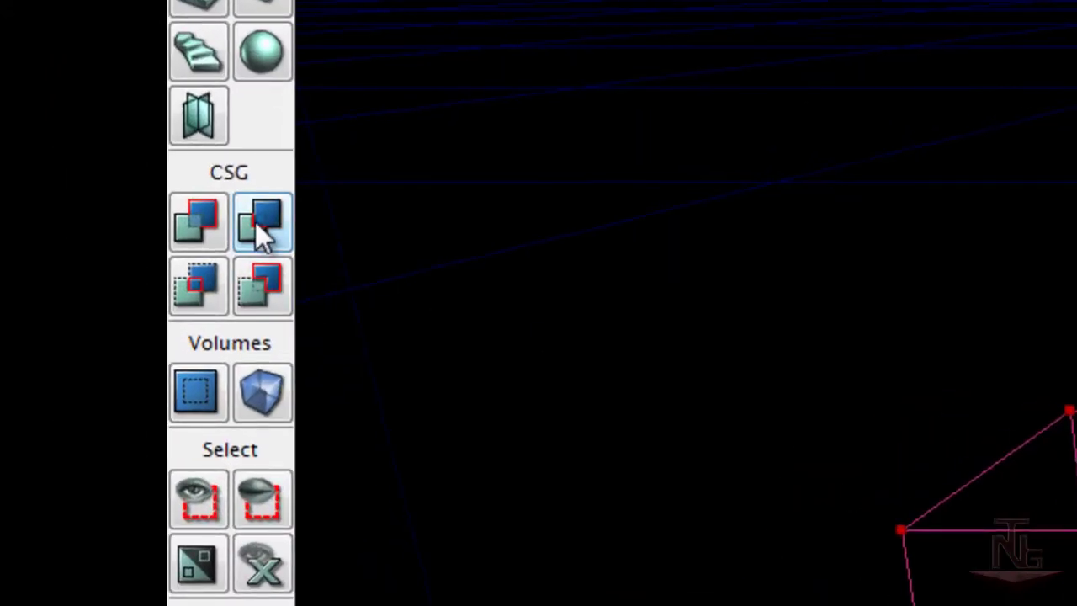
- CSG-subtract at that spot, move the builder brush right, and switch to Unlit view
{"action": "left_click", "coordinate": [256, 223]}
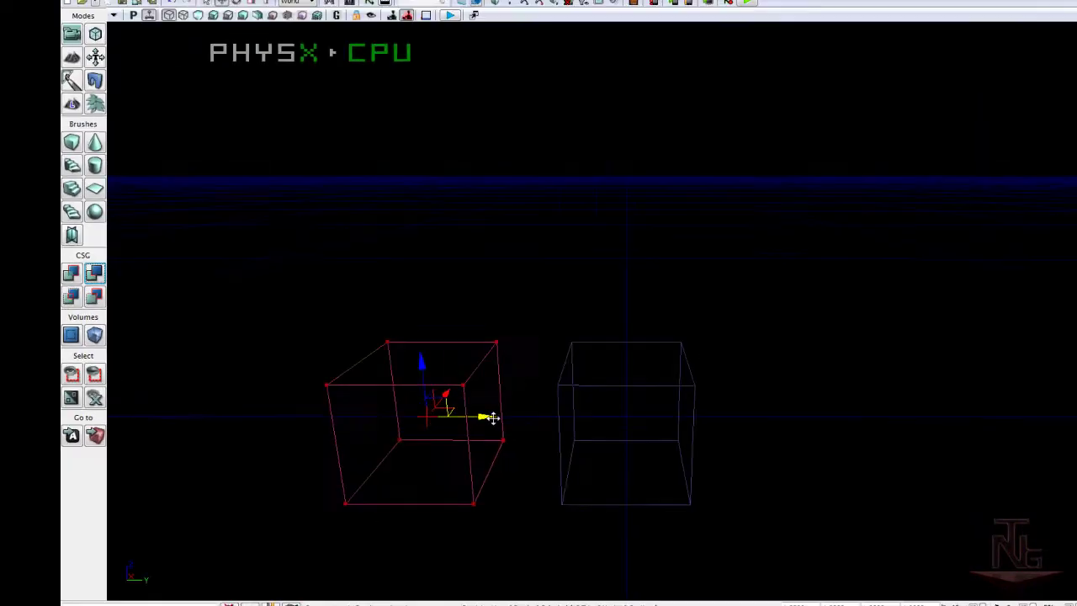
{"action": "left_click_drag", "start_coordinate": [492, 418], "coordinate": [799, 407]}
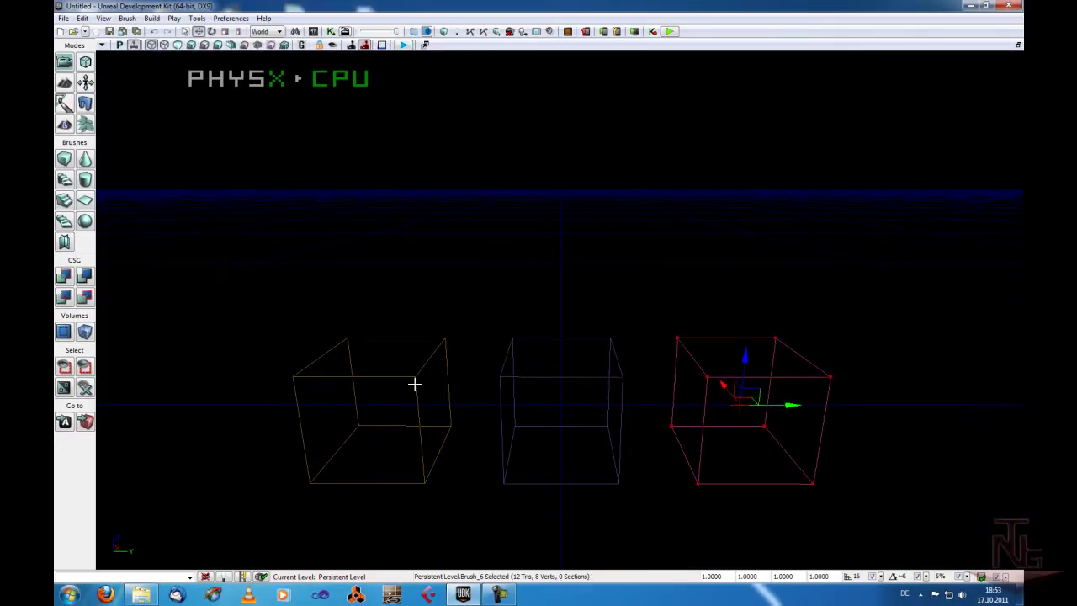
{"action": "left_click", "coordinate": [414, 385]}
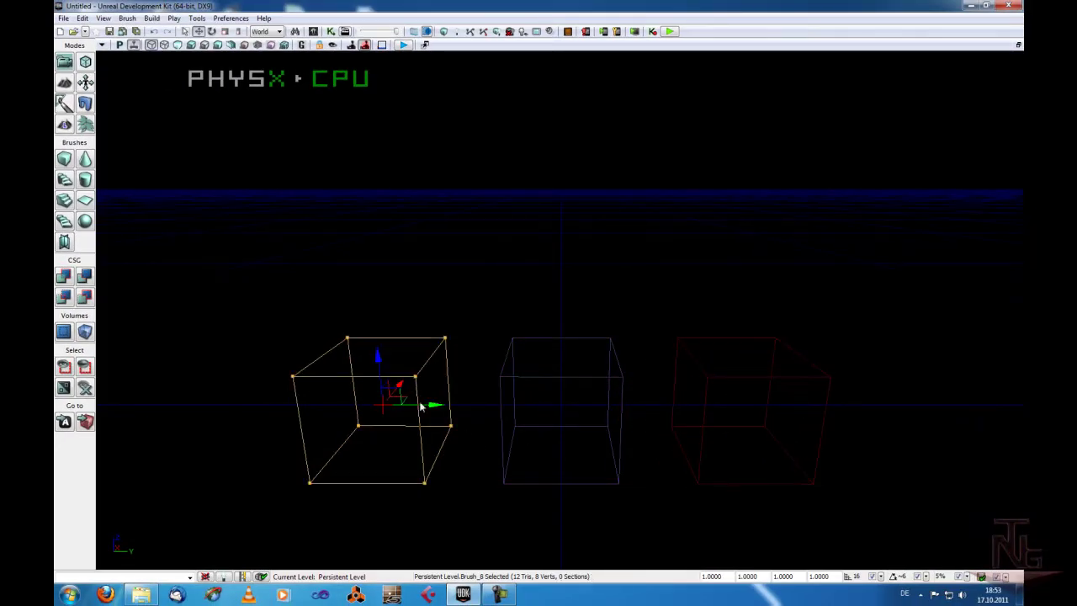
{"action": "left_click", "coordinate": [469, 437]}
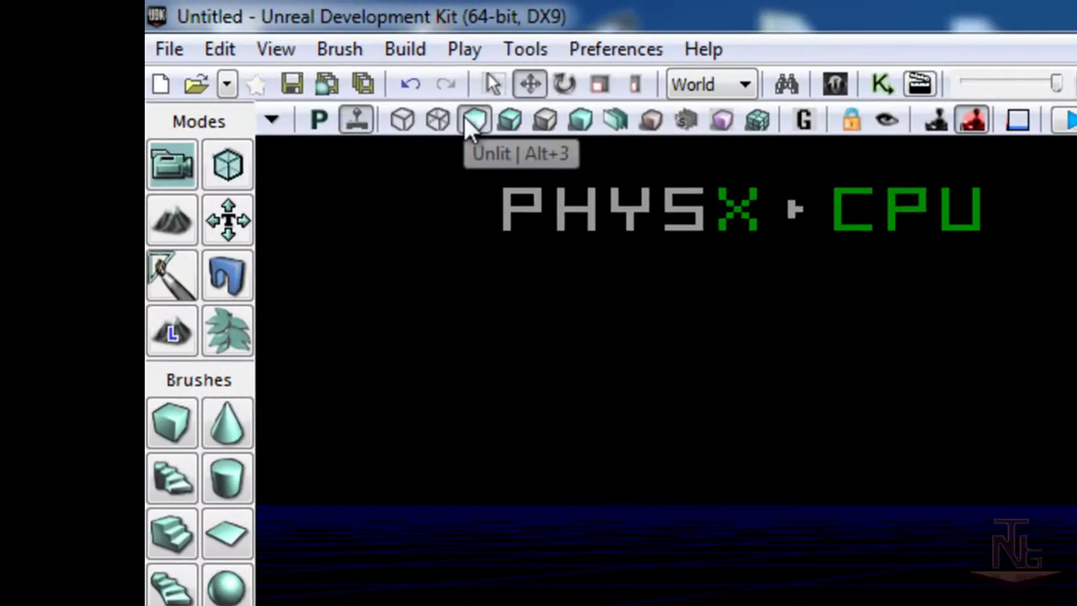
{"action": "left_click", "coordinate": [467, 119]}
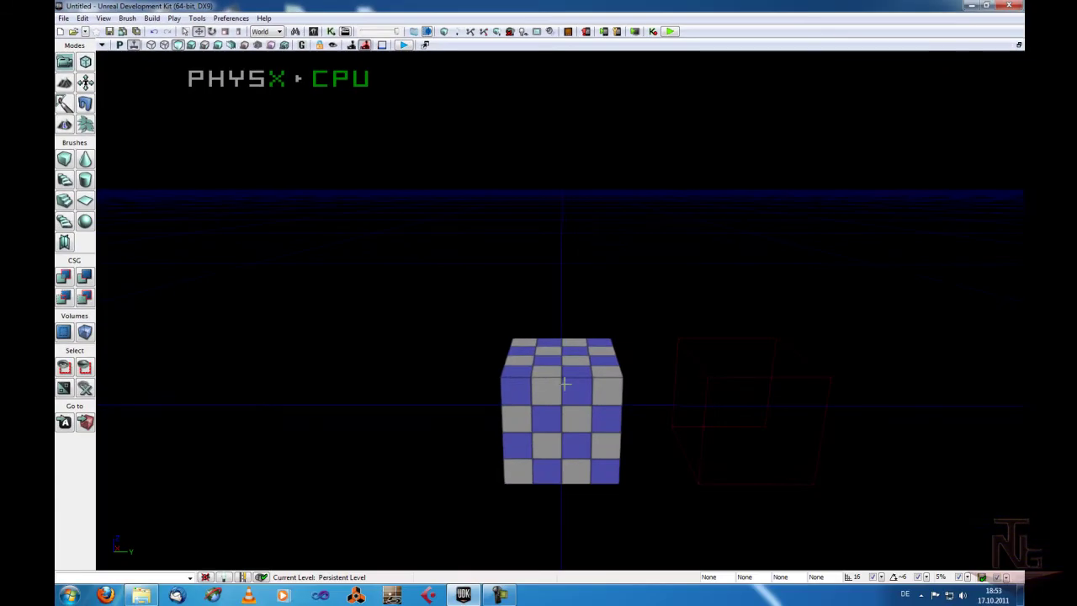
- In brush wireframe, drag the subtractive brush right into the cube's left part, then check Lit view
{"action": "mouse_move", "coordinate": [474, 404]}
{"action": "left_mouse_down"}
{"action": "mouse_move", "coordinate": [525, 446]}
{"action": "mouse_move", "coordinate": [510, 356]}
{"action": "left_mouse_up"}
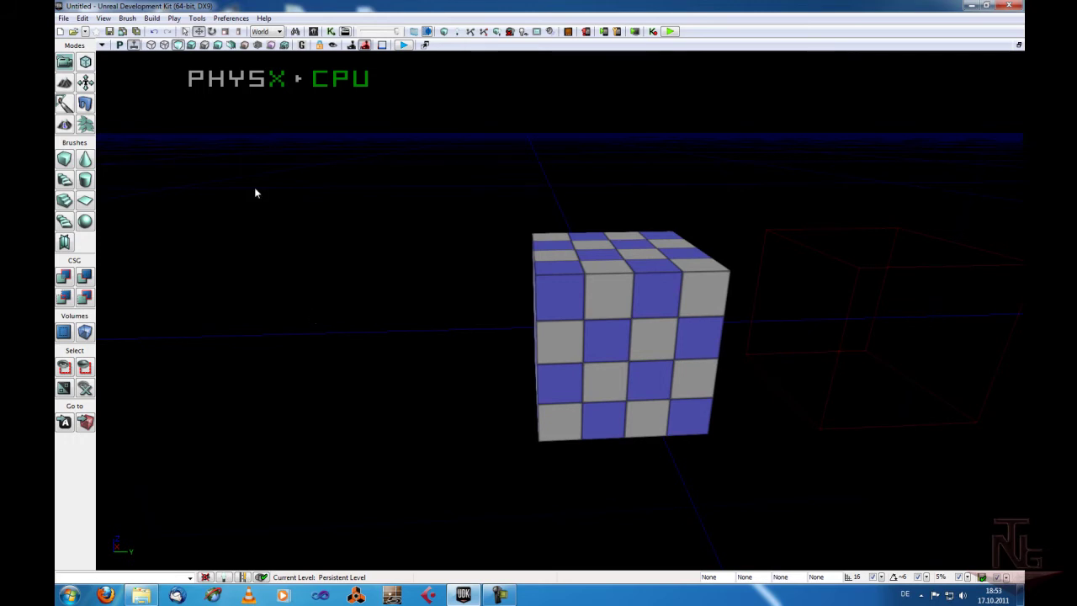
{"action": "left_click", "coordinate": [150, 45]}
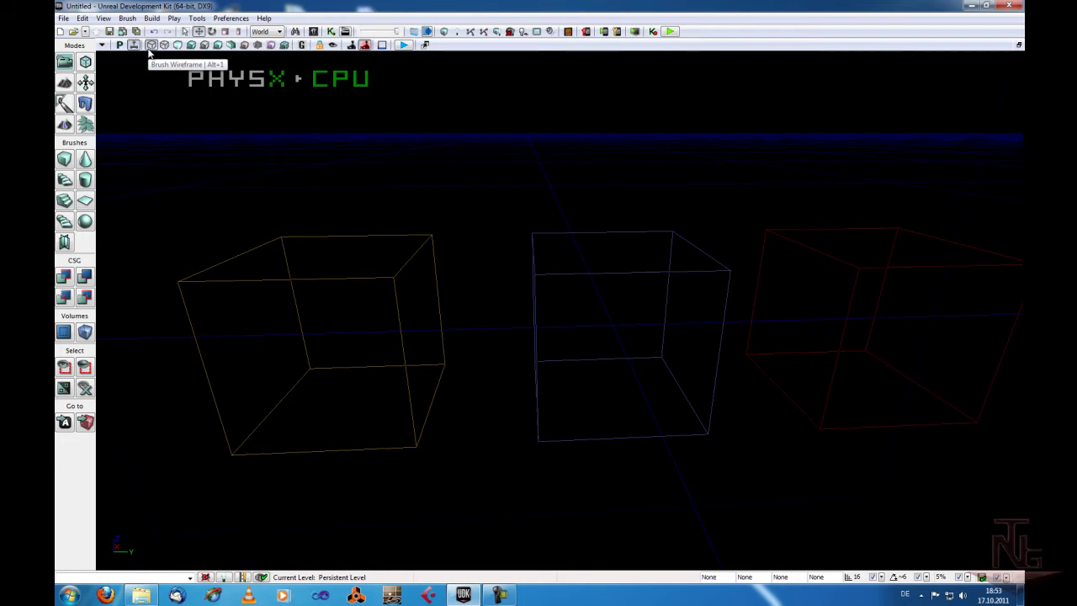
{"action": "left_click", "coordinate": [392, 284]}
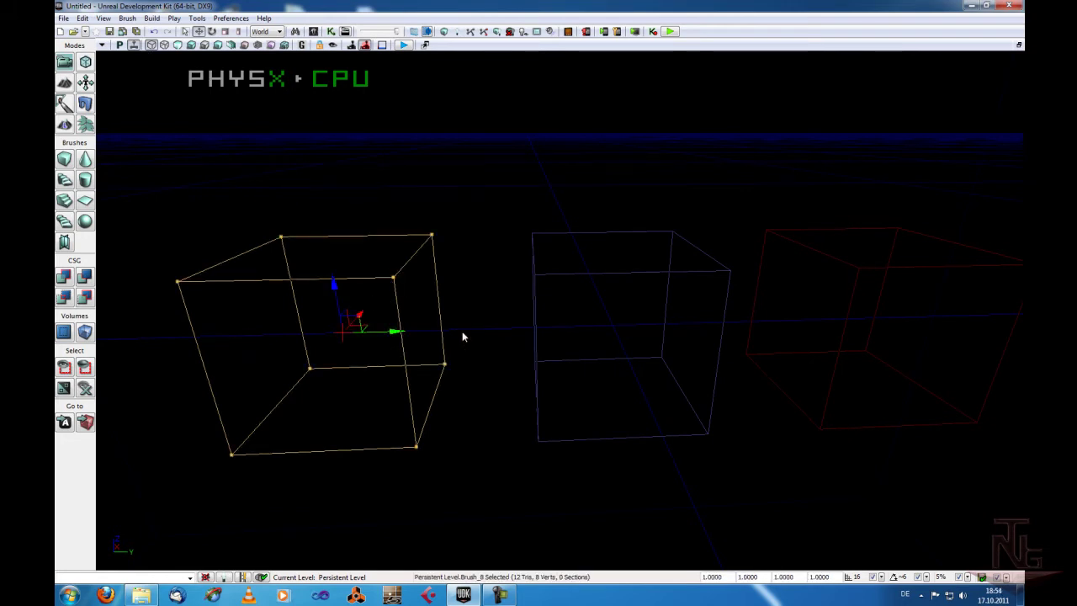
{"action": "left_click", "coordinate": [462, 333]}
{"action": "left_click", "coordinate": [553, 274]}
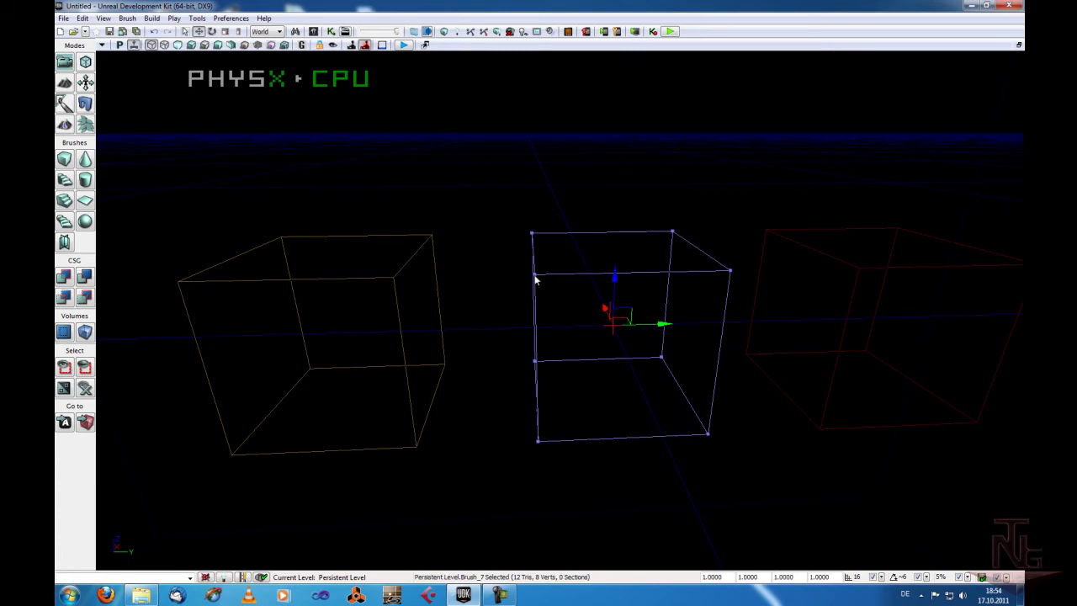
{"action": "left_click", "coordinate": [392, 276]}
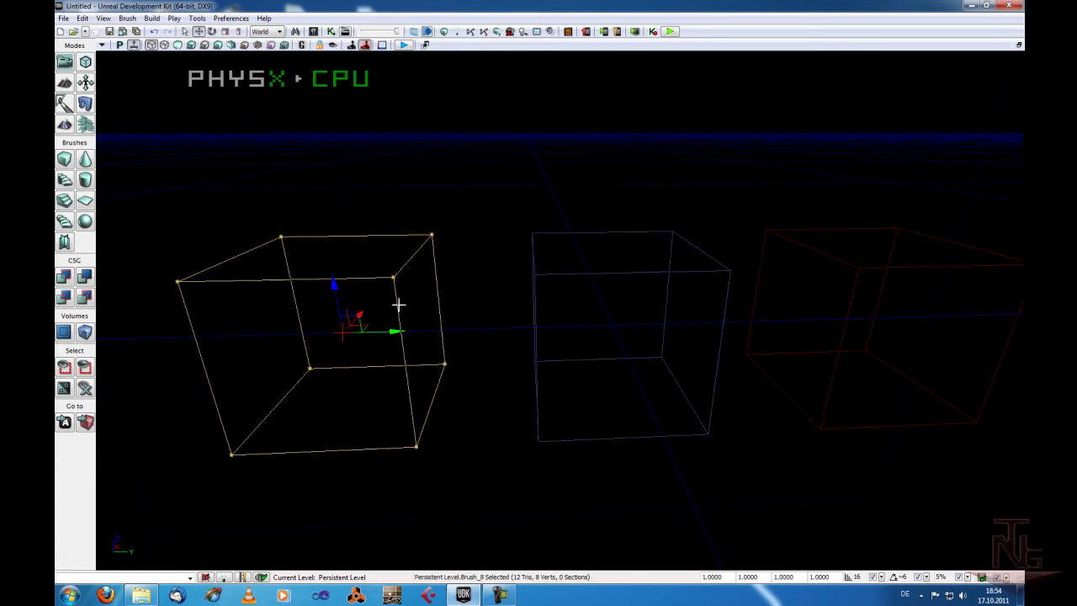
{"action": "left_click_drag", "start_coordinate": [396, 328], "coordinate": [620, 327]}
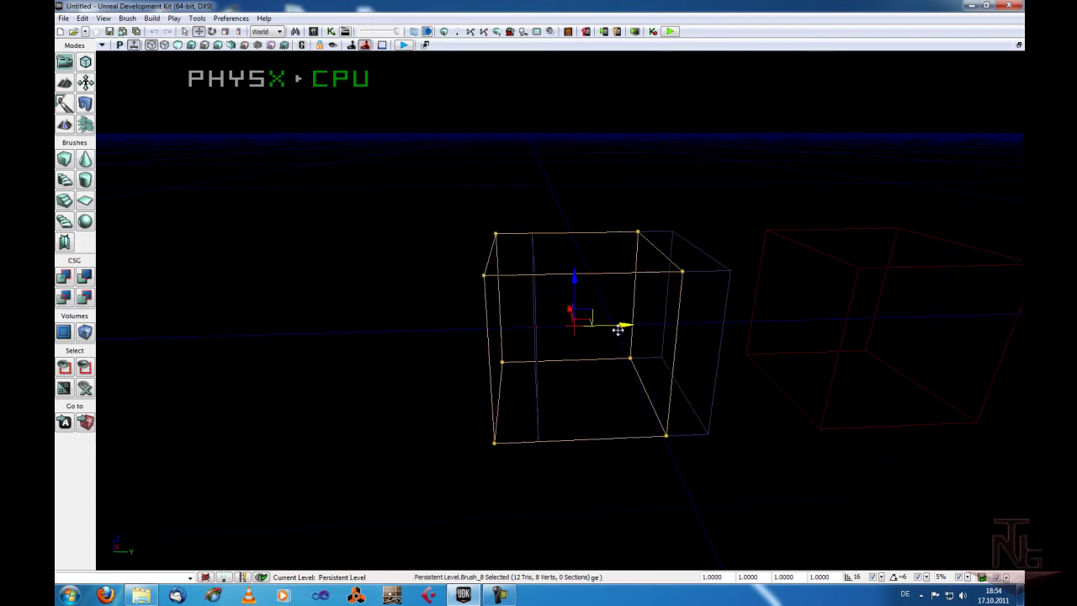
{"action": "left_click", "coordinate": [431, 345]}
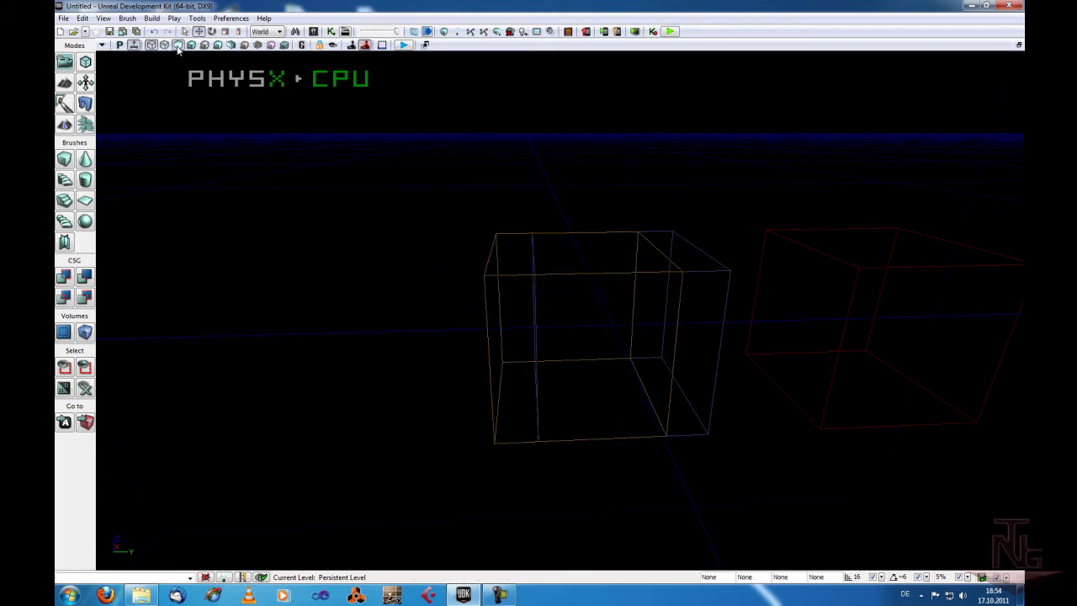
{"action": "left_click", "coordinate": [178, 46]}
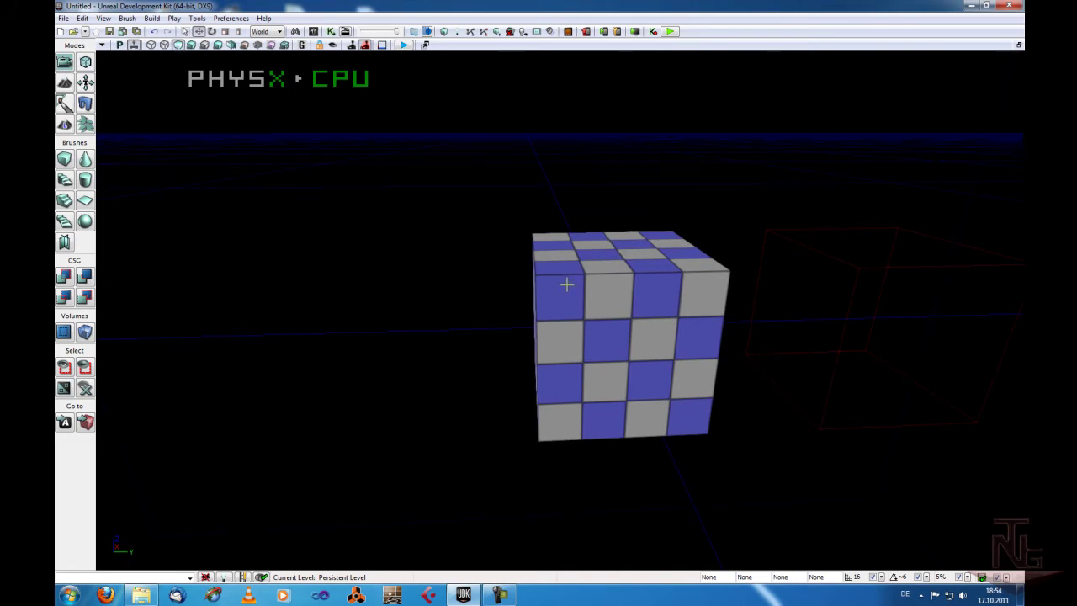
{"action": "left_click", "coordinate": [151, 45]}
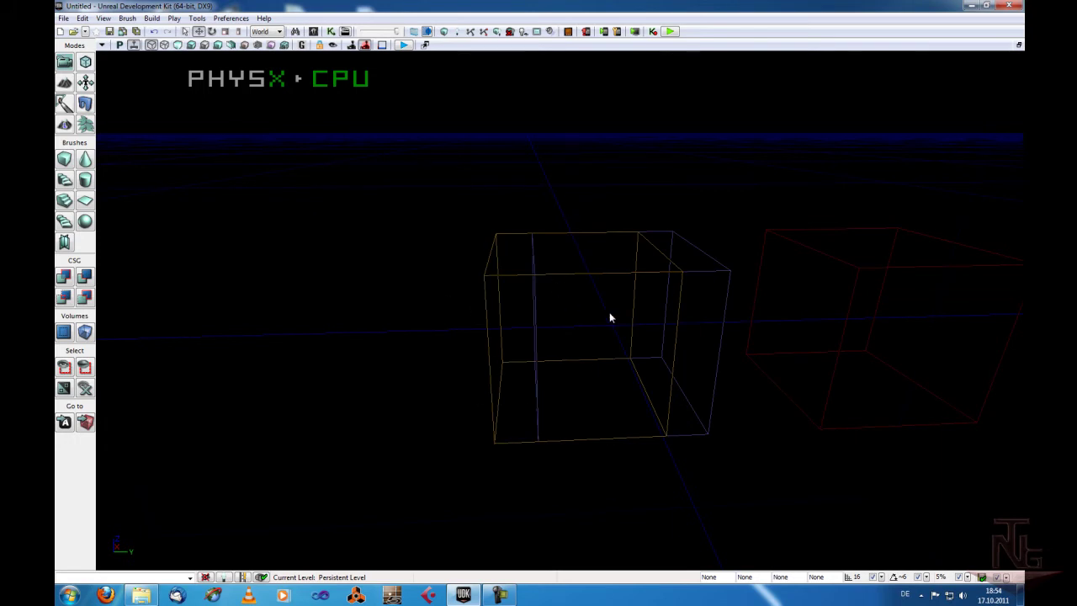
{"action": "left_click", "coordinate": [178, 45]}
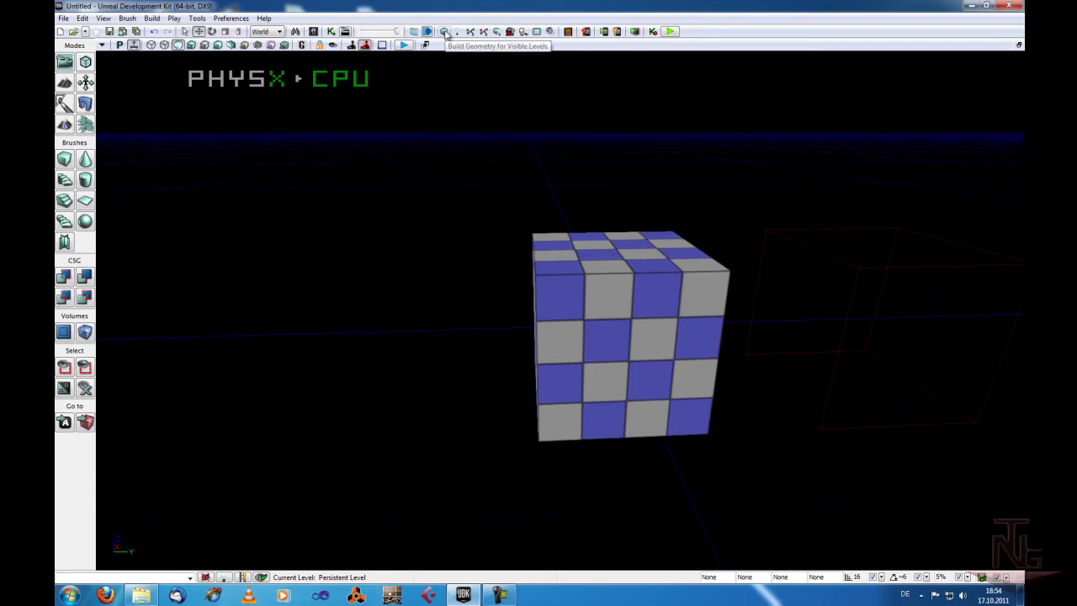
- Run Build Geometry and close the Map Check report
{"action": "left_click", "coordinate": [445, 32]}
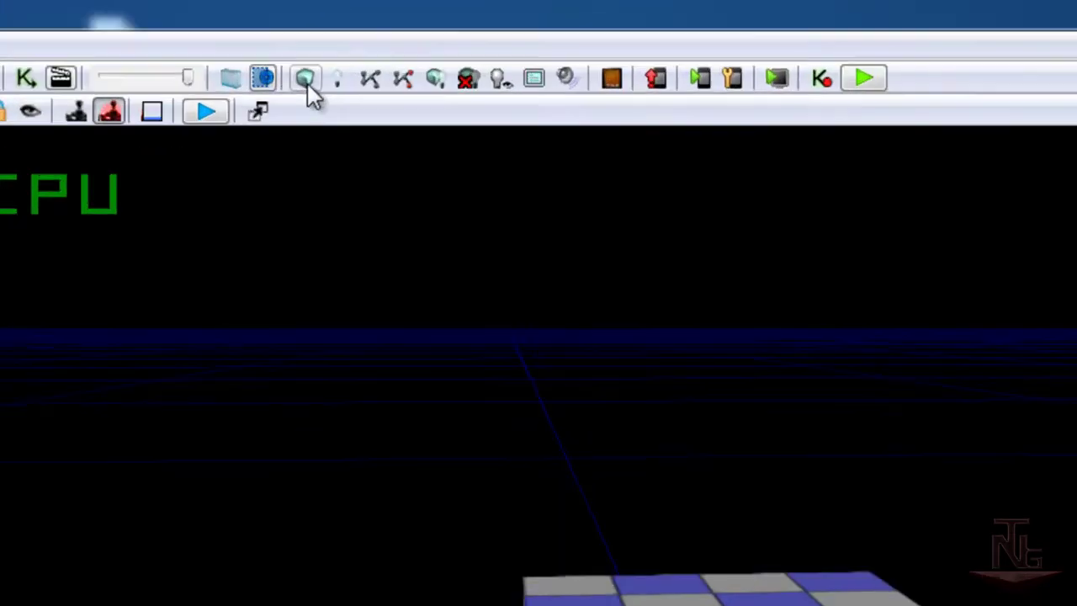
{"action": "left_click", "coordinate": [443, 32]}
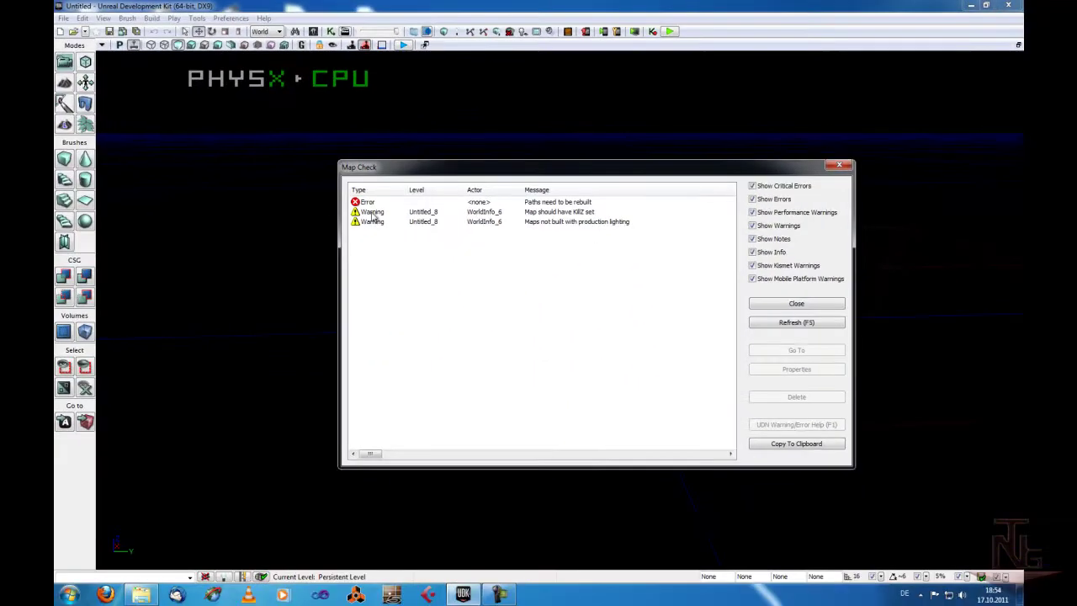
{"action": "left_click", "coordinate": [803, 308]}
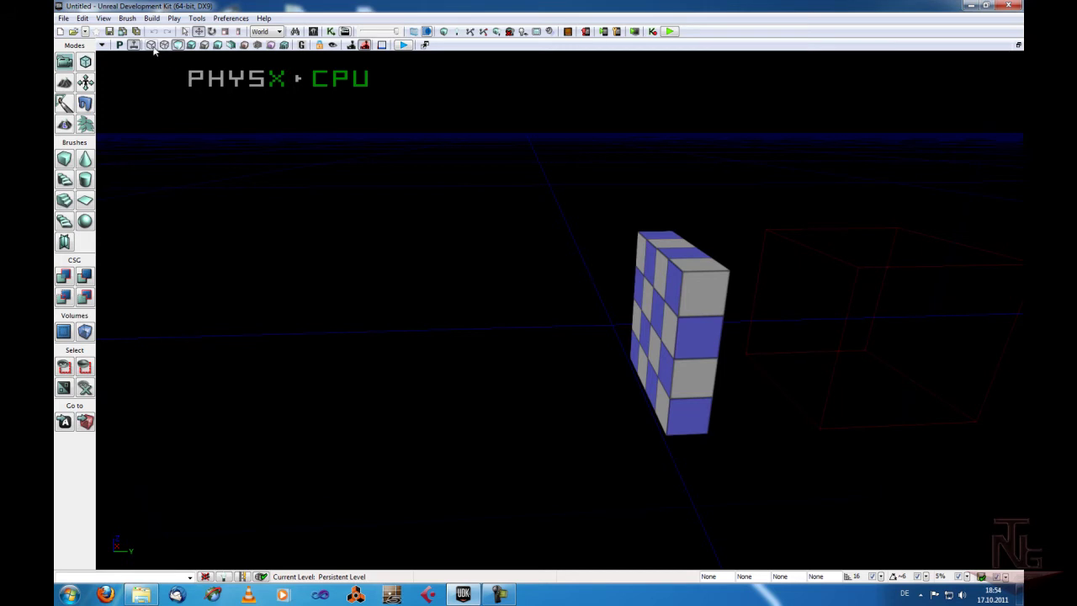
- In wireframe, move the yellow builder brush left off the cube and check the shaded result
{"action": "left_click", "coordinate": [151, 46]}
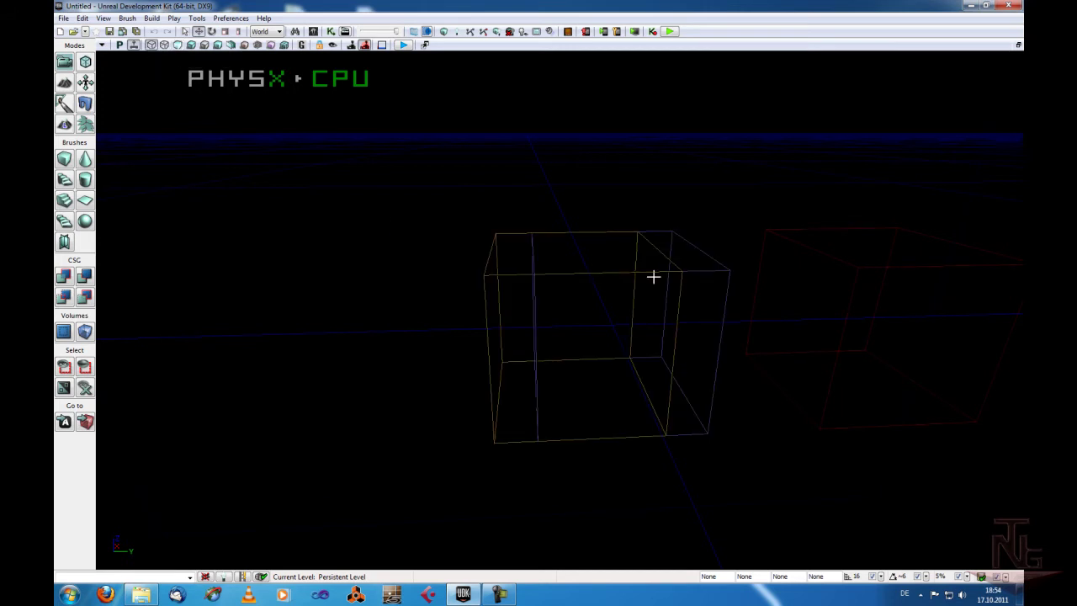
{"action": "left_click", "coordinate": [178, 46]}
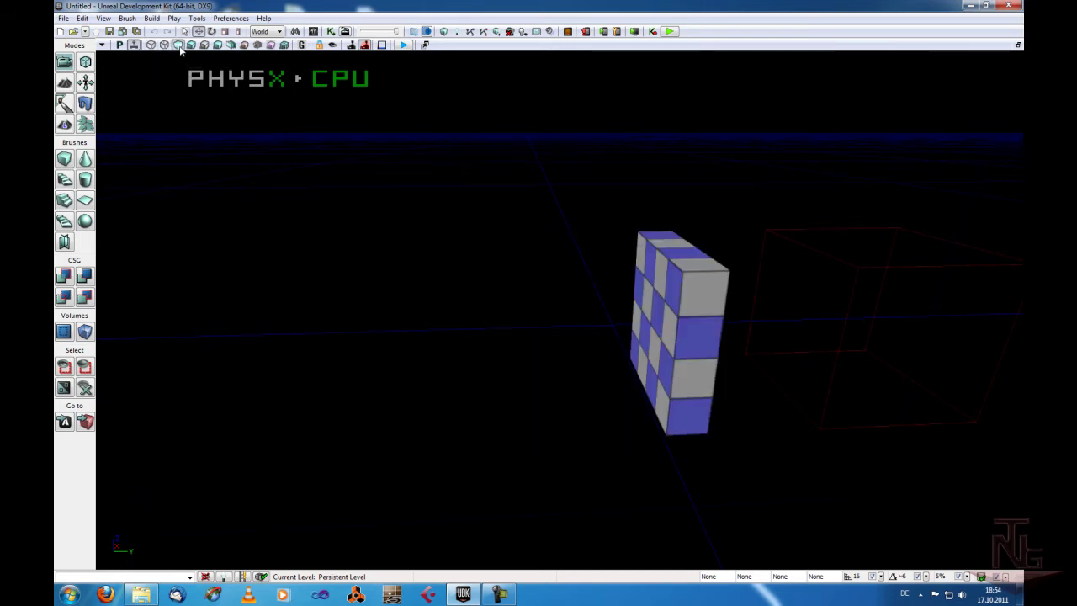
{"action": "left_click", "coordinate": [151, 46]}
{"action": "left_click", "coordinate": [178, 46]}
{"action": "left_click", "coordinate": [151, 46]}
{"action": "left_click", "coordinate": [483, 281]}
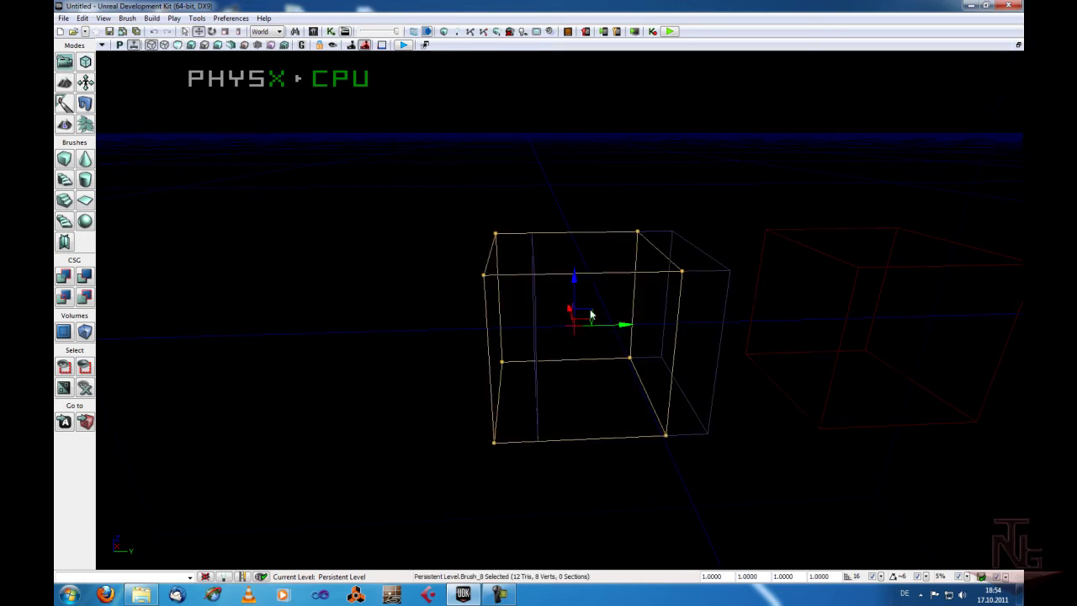
{"action": "left_click_drag", "start_coordinate": [622, 322], "coordinate": [461, 328]}
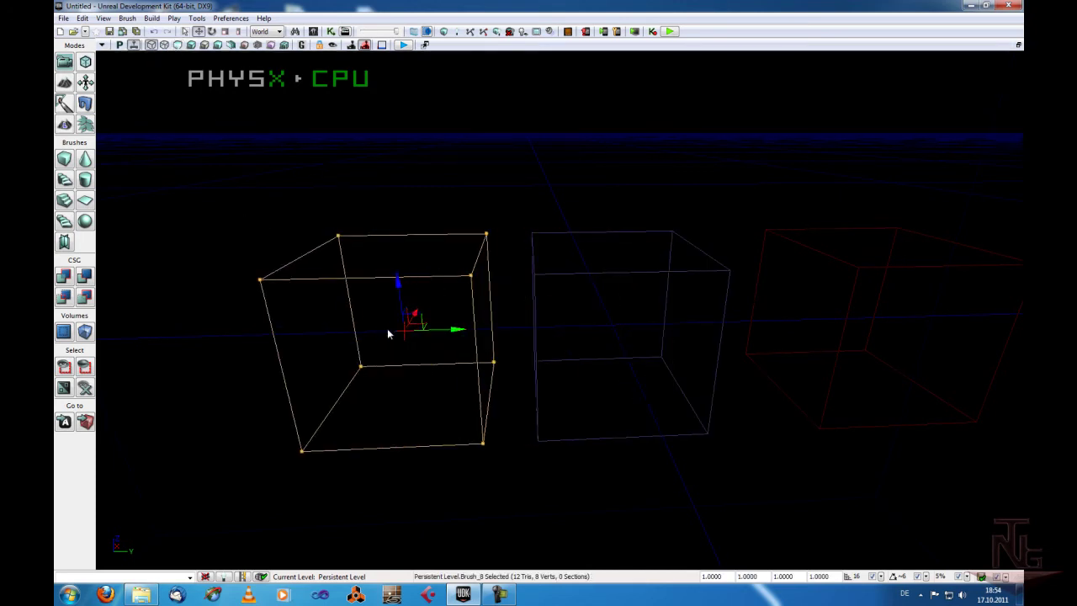
{"action": "left_click", "coordinate": [177, 45]}
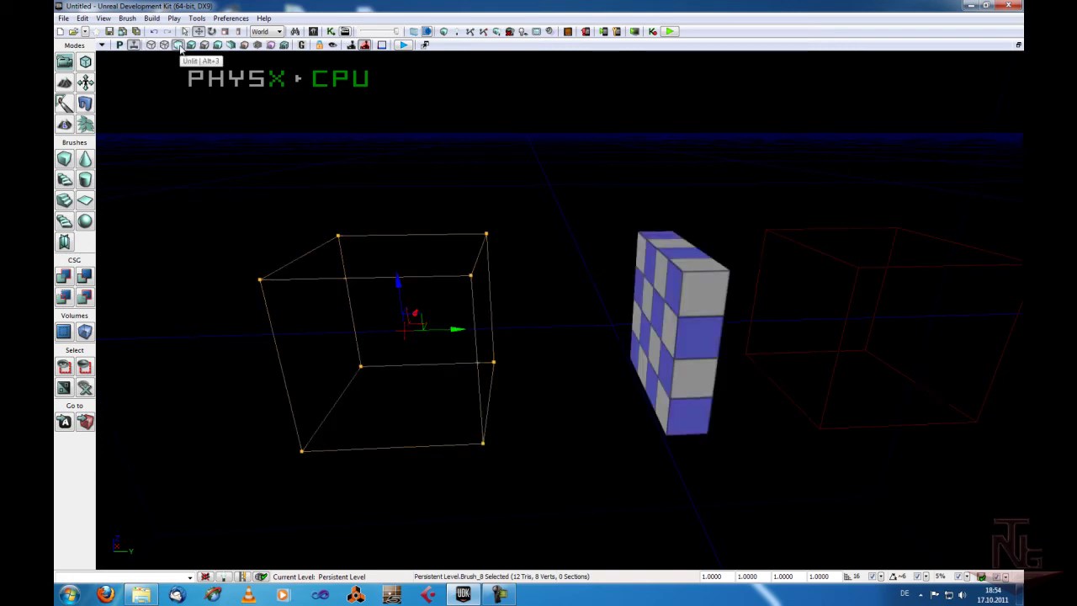
{"action": "left_click", "coordinate": [461, 278]}
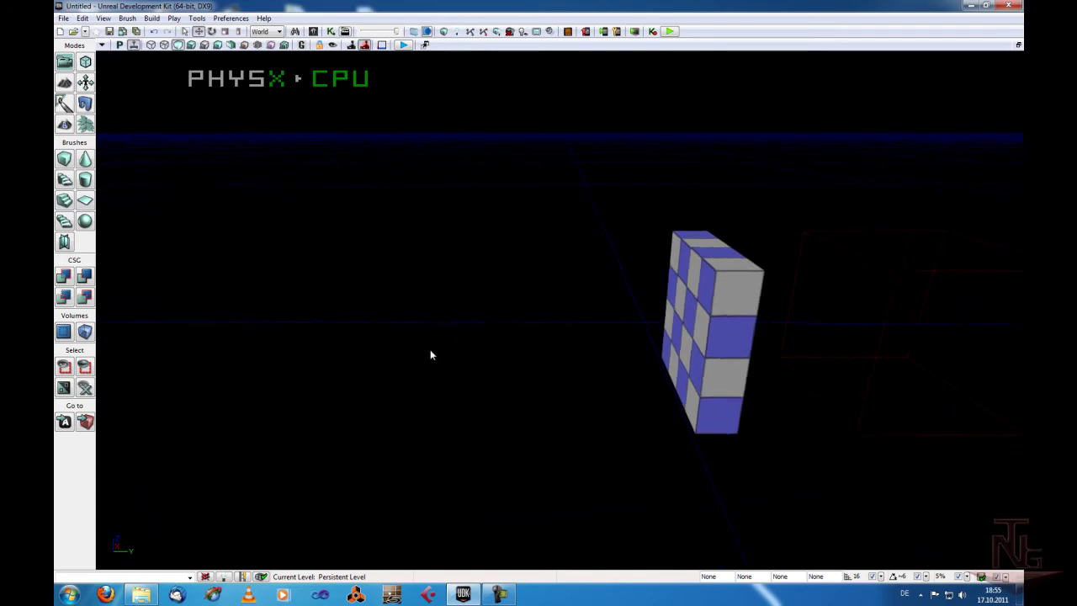
- Move the builder brush back onto the blue cube and rebuild the geometry
{"action": "left_click_drag", "start_coordinate": [430, 349], "coordinate": [430, 320]}
{"action": "left_click", "coordinate": [150, 46]}
{"action": "left_click_drag", "start_coordinate": [615, 361], "coordinate": [435, 316]}
{"action": "left_click", "coordinate": [419, 310]}
{"action": "left_click_drag", "start_coordinate": [392, 362], "coordinate": [594, 361]}
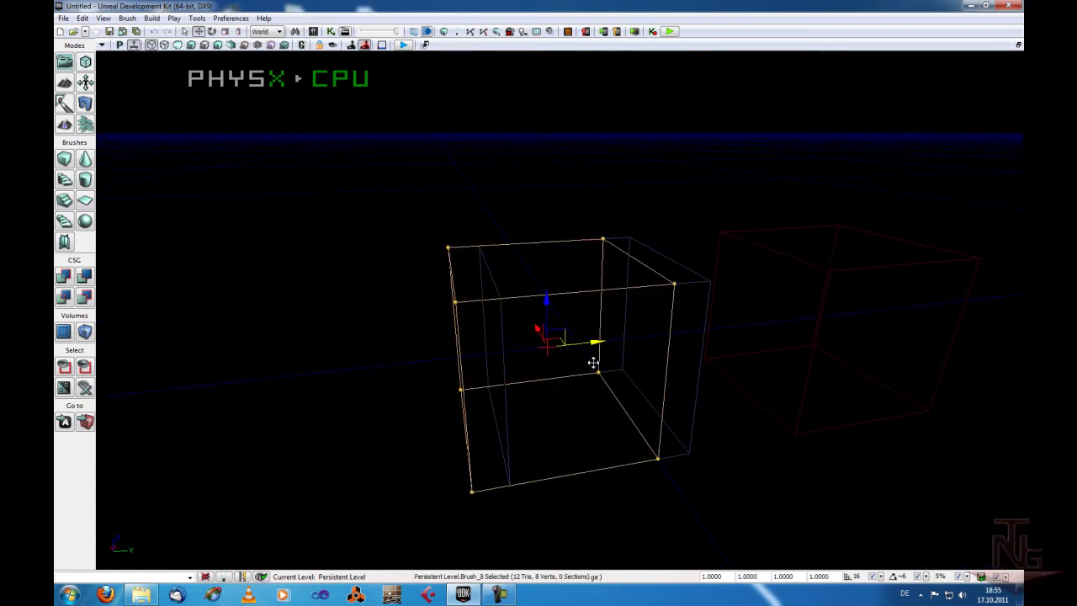
{"action": "left_click", "coordinate": [367, 361]}
{"action": "left_click", "coordinate": [443, 31]}
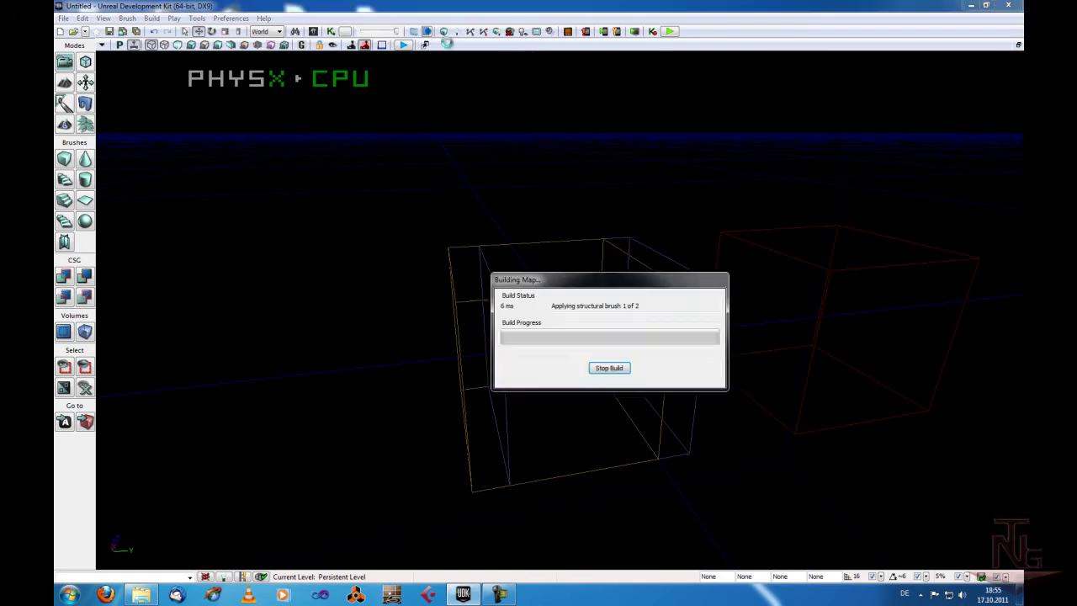
{"action": "left_click", "coordinate": [792, 303]}
- Select the blue cube brush in wireframe and bring up its context menu
{"action": "left_click", "coordinate": [176, 46]}
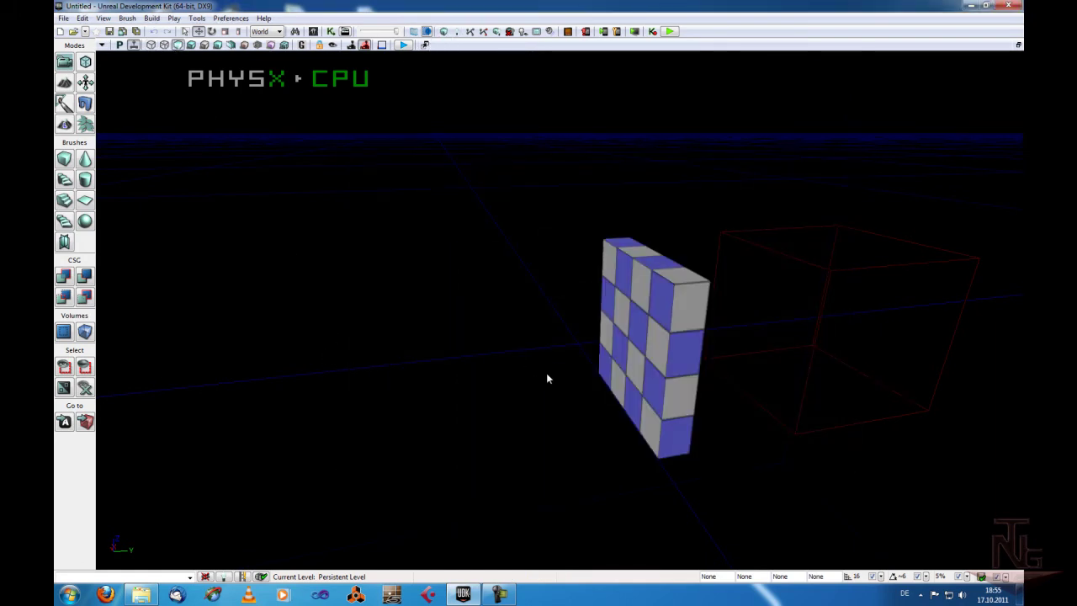
{"action": "left_click", "coordinate": [150, 45]}
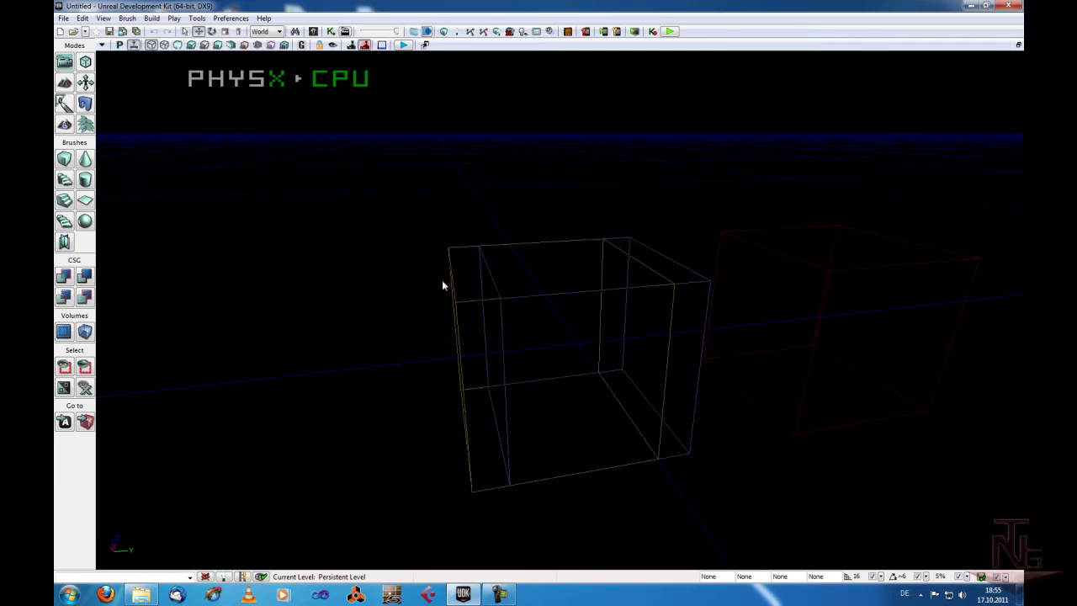
{"action": "left_click", "coordinate": [692, 283]}
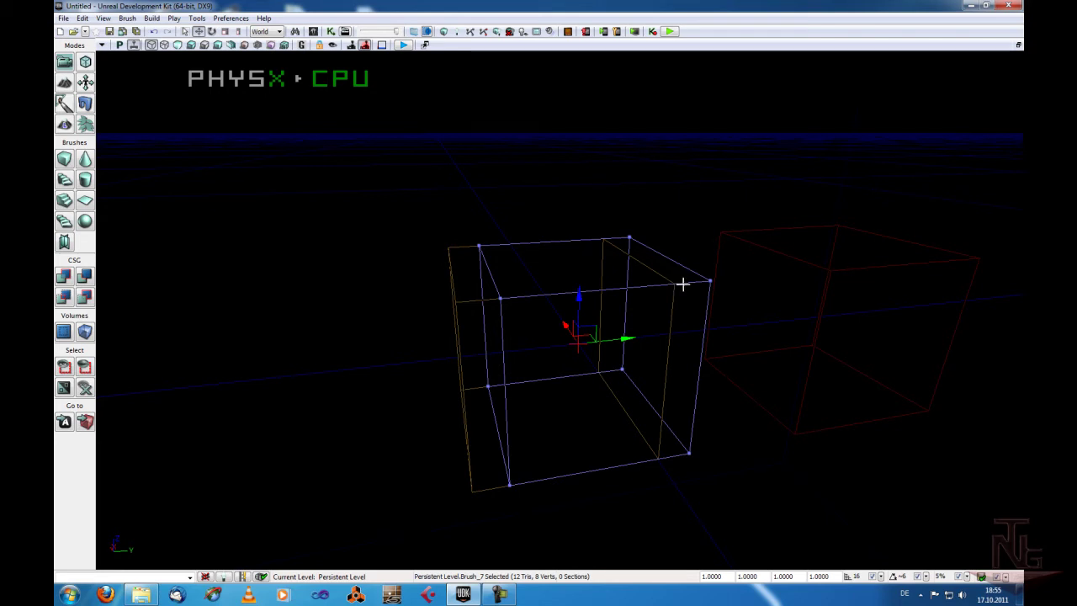
{"action": "left_click", "coordinate": [387, 398]}
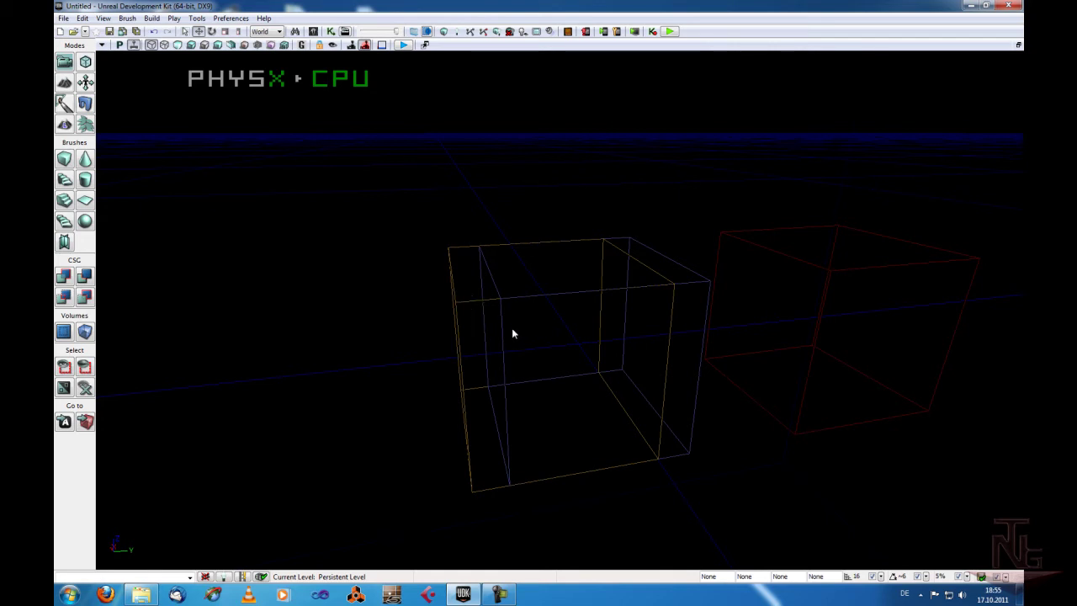
{"action": "left_click", "coordinate": [691, 284]}
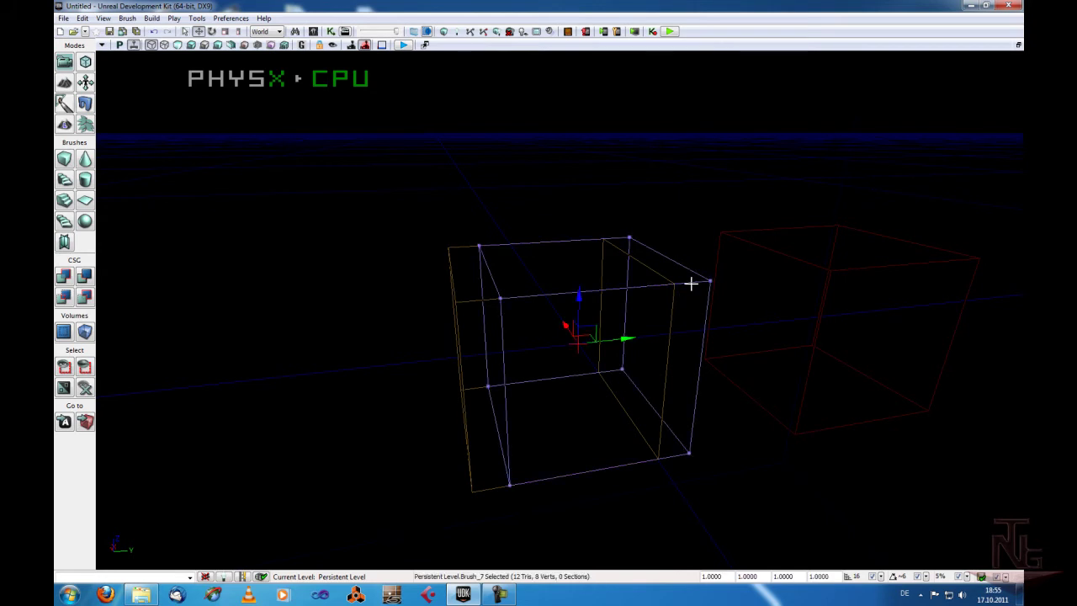
{"action": "right_click", "coordinate": [690, 285]}
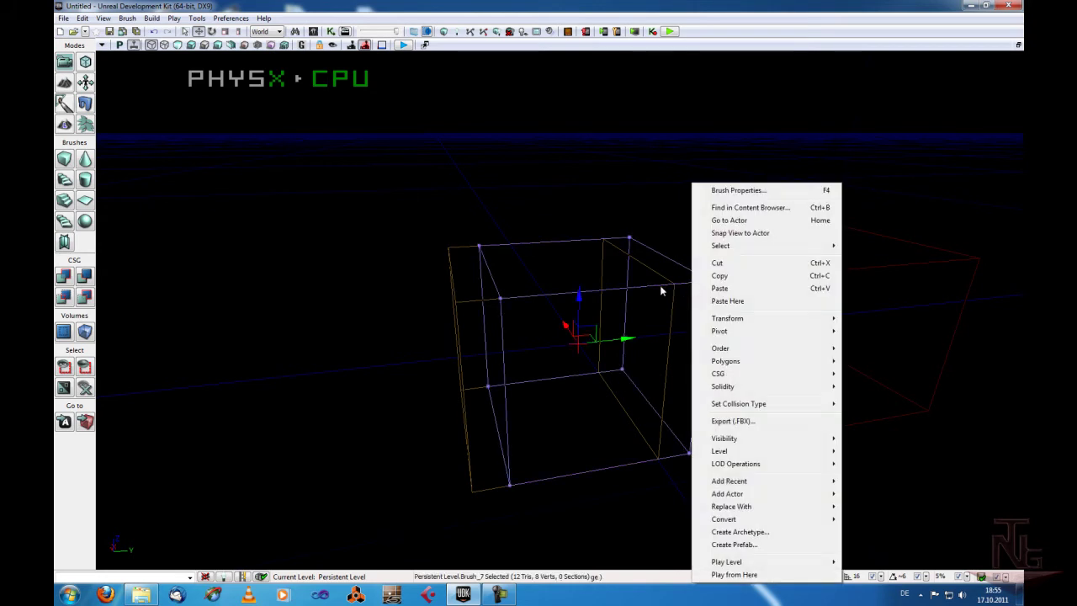
- Set the cube brush's build order to To Last
{"action": "mouse_move", "coordinate": [752, 370]}
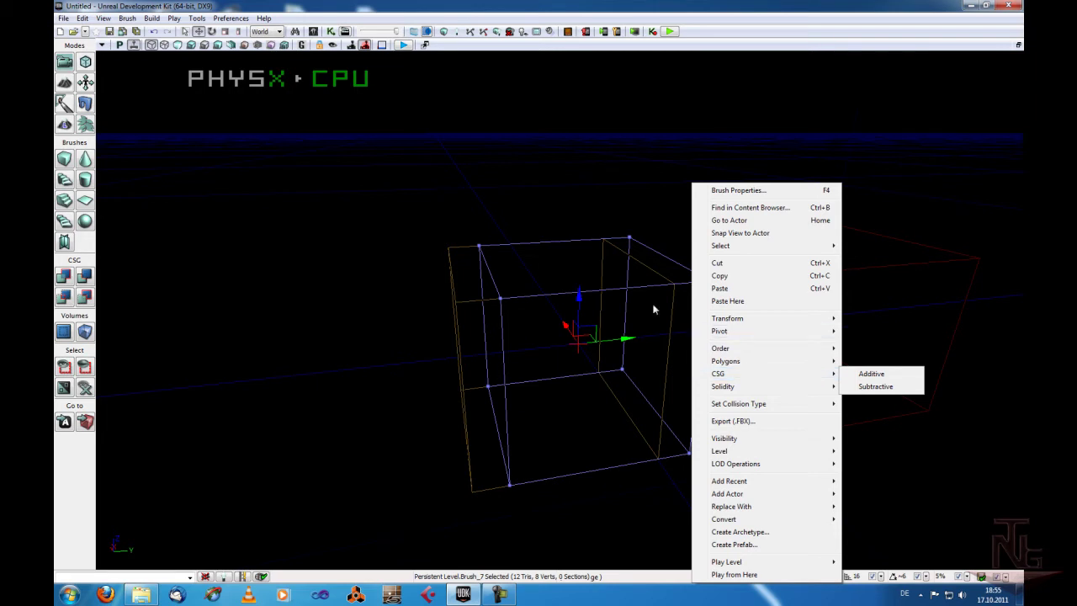
{"action": "left_click", "coordinate": [662, 245]}
{"action": "left_click", "coordinate": [685, 281]}
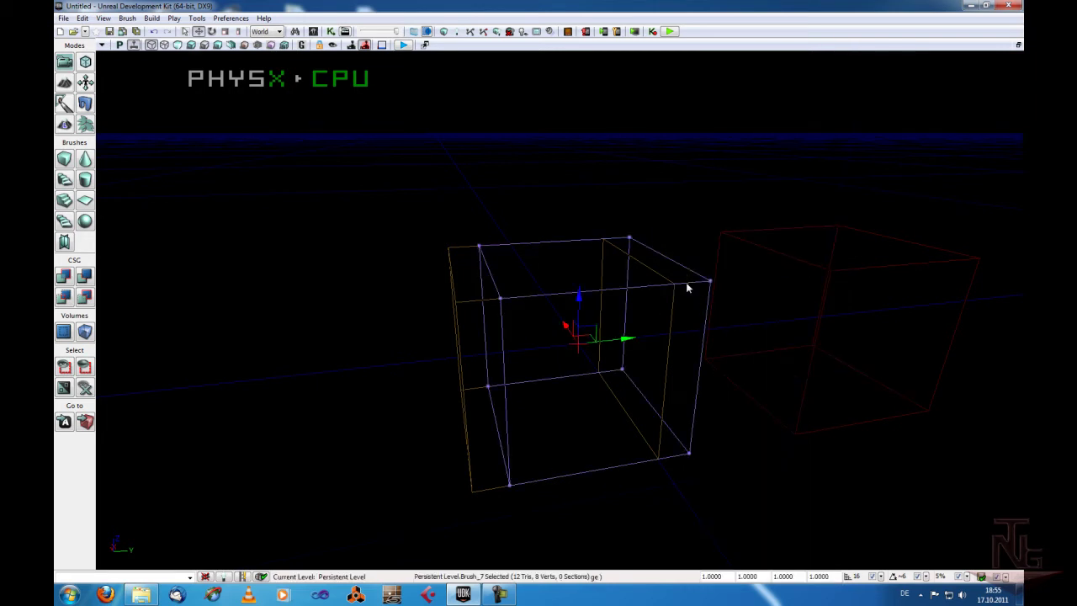
{"action": "right_click", "coordinate": [685, 282]}
{"action": "mouse_move", "coordinate": [755, 341]}
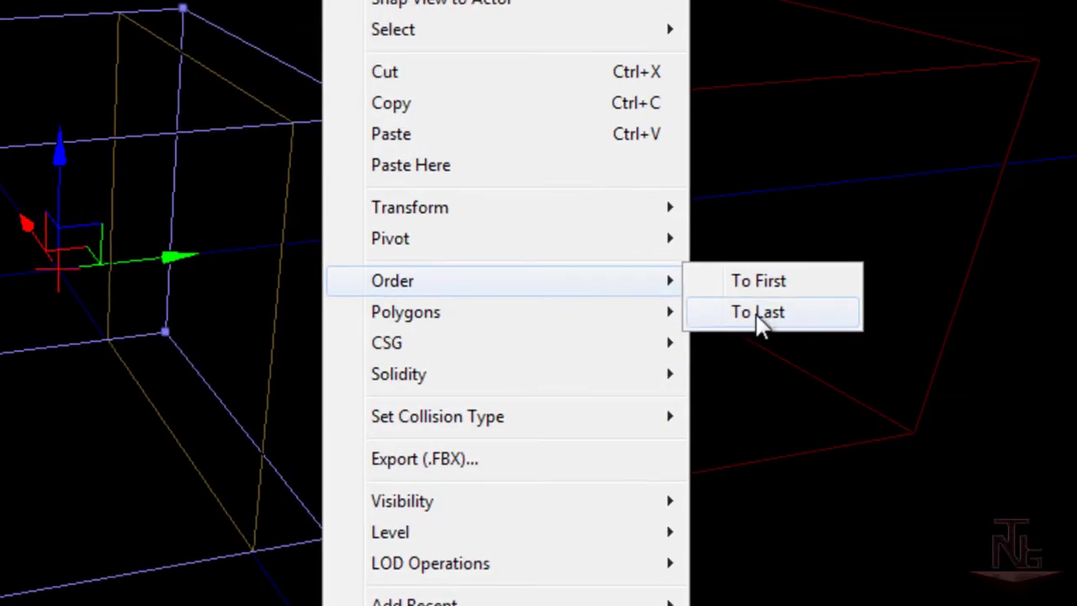
{"action": "left_click", "coordinate": [758, 316]}
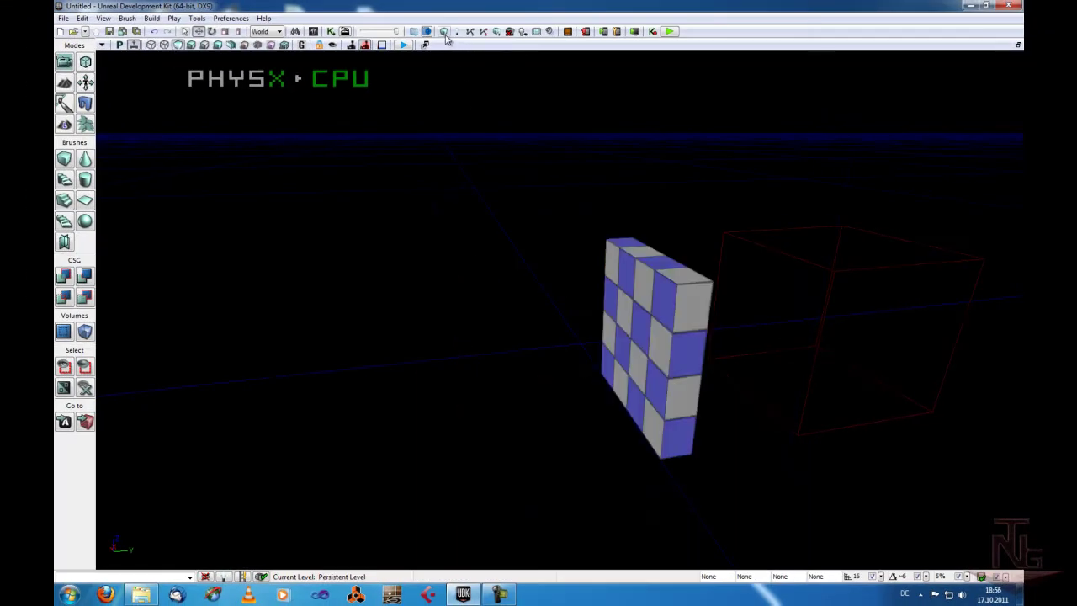
- Rebuild geometry, close Map Check, and confirm the whole cube in Lit view
{"action": "left_click", "coordinate": [445, 34]}
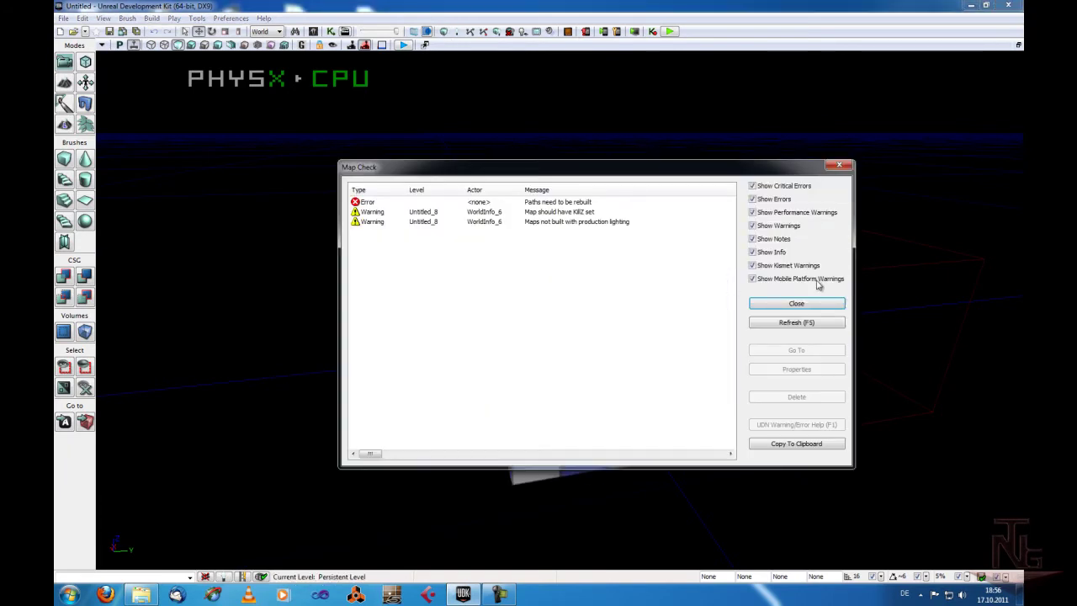
{"action": "left_click", "coordinate": [813, 308]}
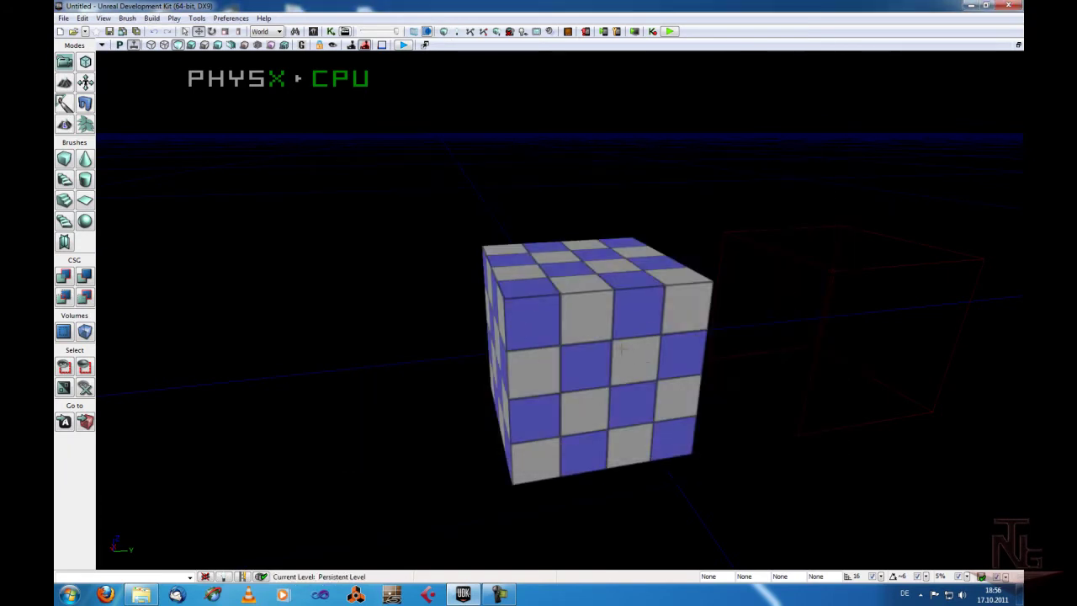
{"action": "left_click", "coordinate": [152, 47]}
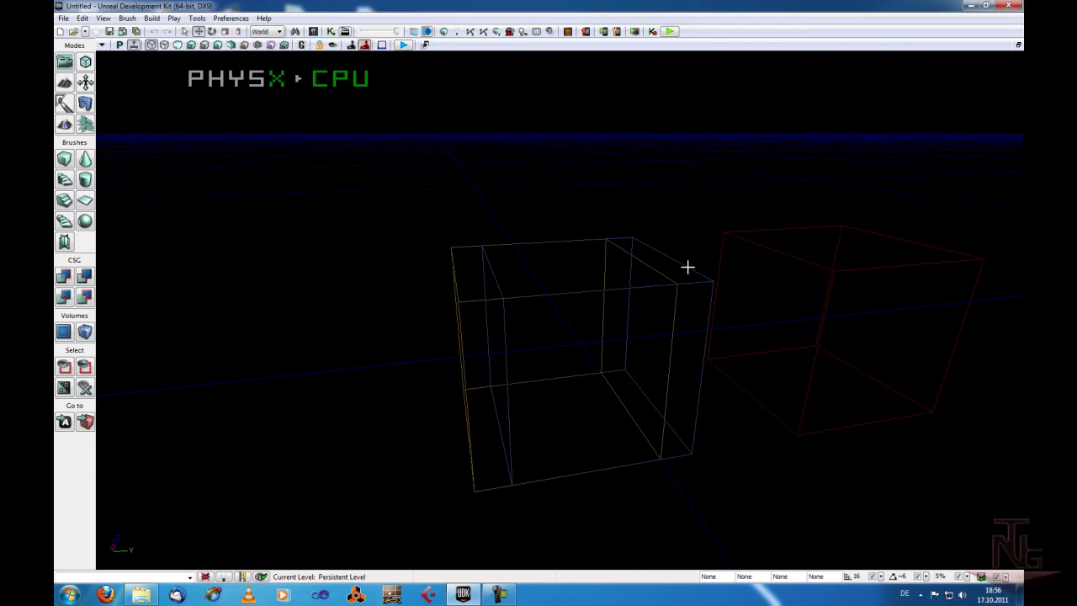
{"action": "left_click", "coordinate": [178, 45]}
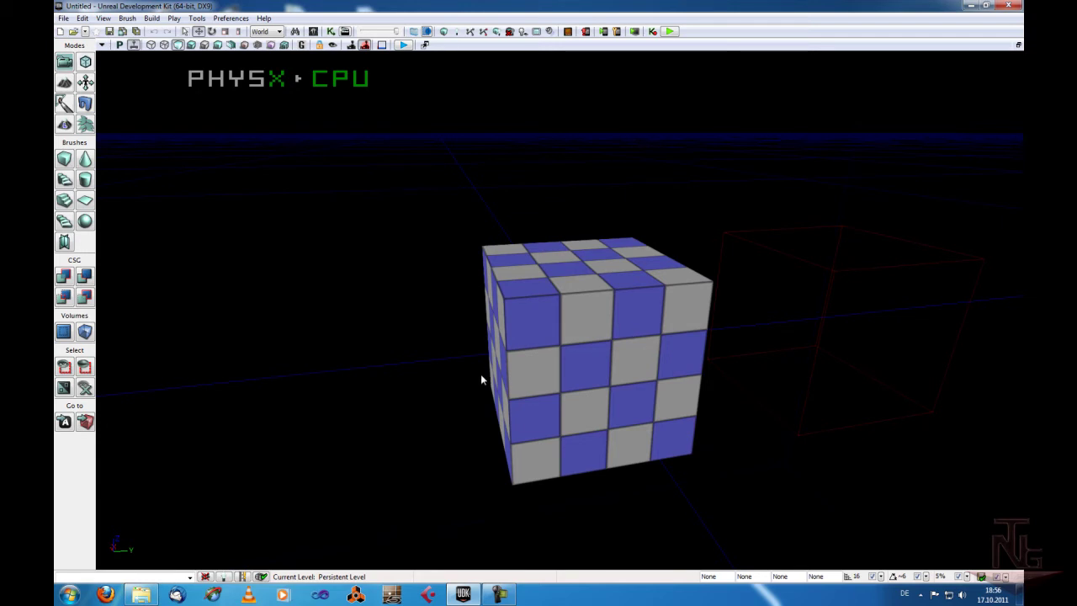
- In wireframe, set the cube brush's build order to To First, rebuild, and close Map Check
{"action": "key", "text": "alt+1"}
{"action": "left_click", "coordinate": [668, 280]}
{"action": "right_click", "coordinate": [407, 142]}
{"action": "mouse_move", "coordinate": [477, 278]}
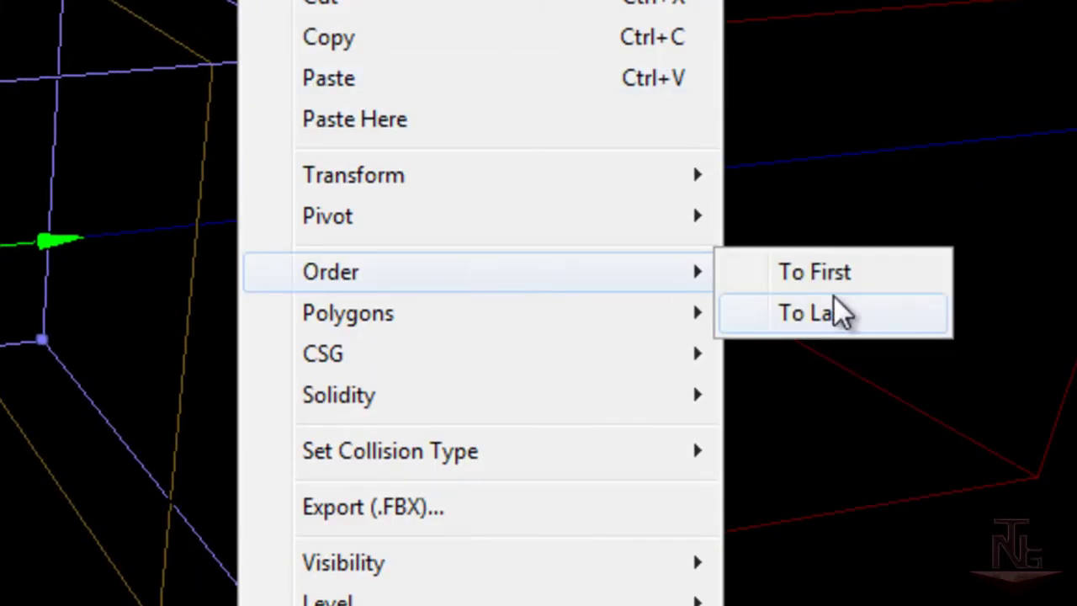
{"action": "left_click", "coordinate": [870, 274]}
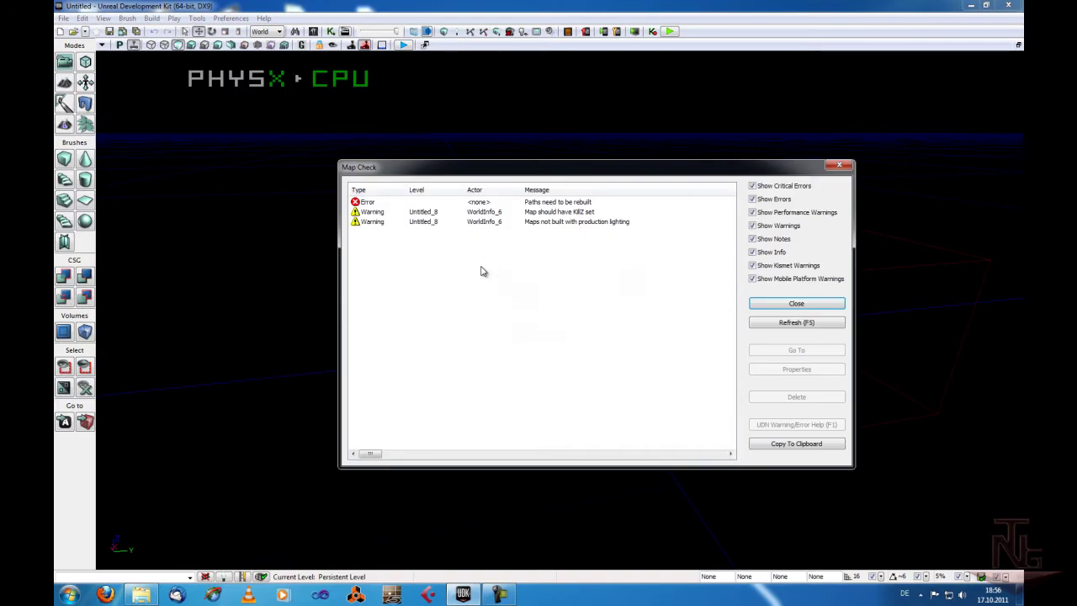
{"action": "left_click", "coordinate": [805, 305]}
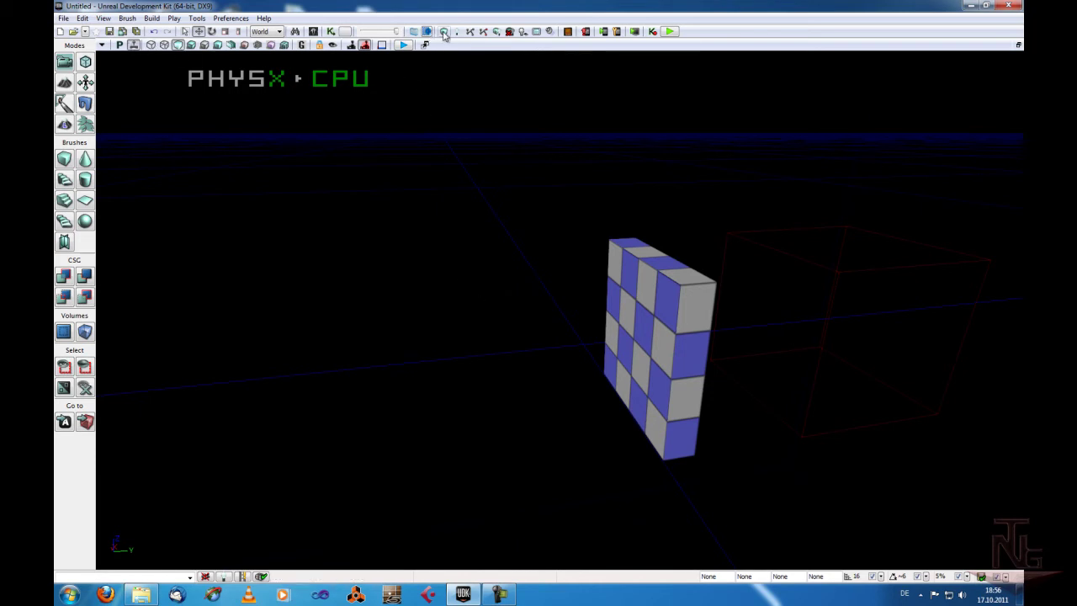
- Move the builder brush left and the cube brush right onto the red cube, then rebuild
{"action": "left_click", "coordinate": [152, 44]}
{"action": "left_click", "coordinate": [461, 318]}
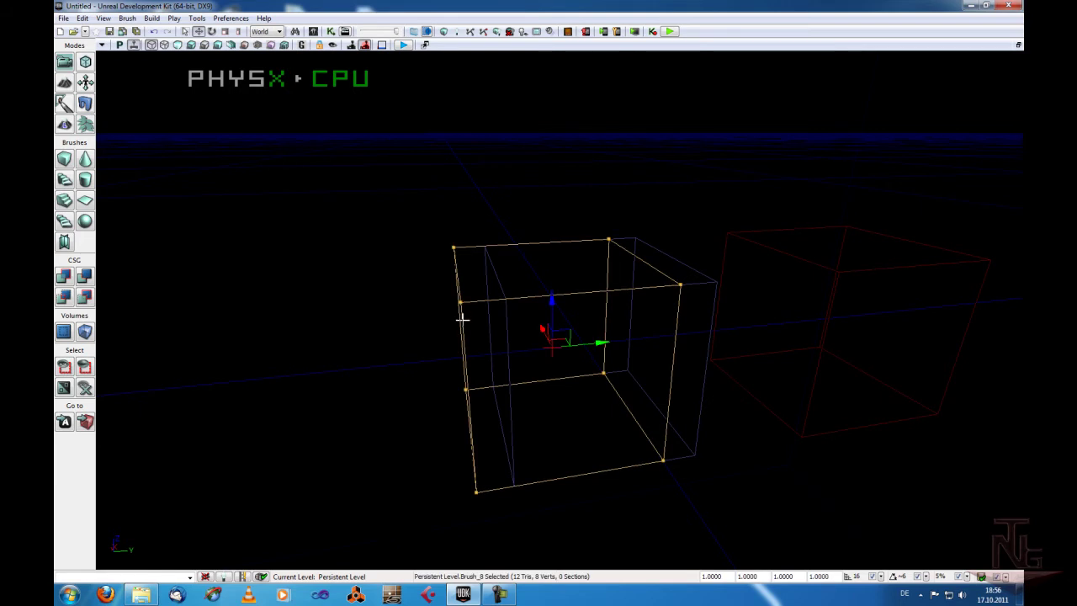
{"action": "left_click_drag", "start_coordinate": [597, 343], "coordinate": [341, 368]}
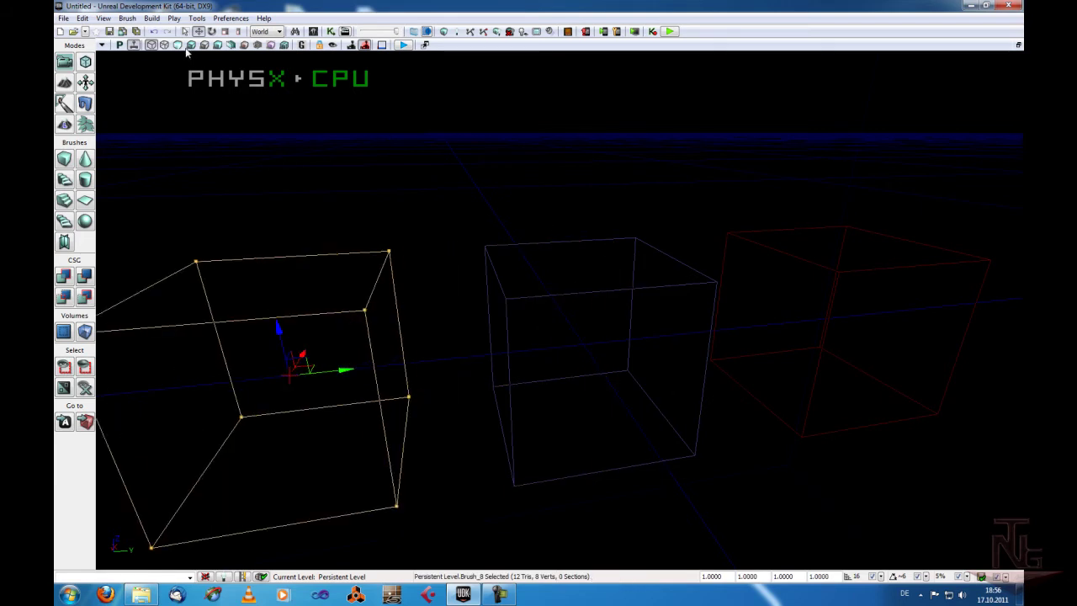
{"action": "left_click", "coordinate": [582, 293]}
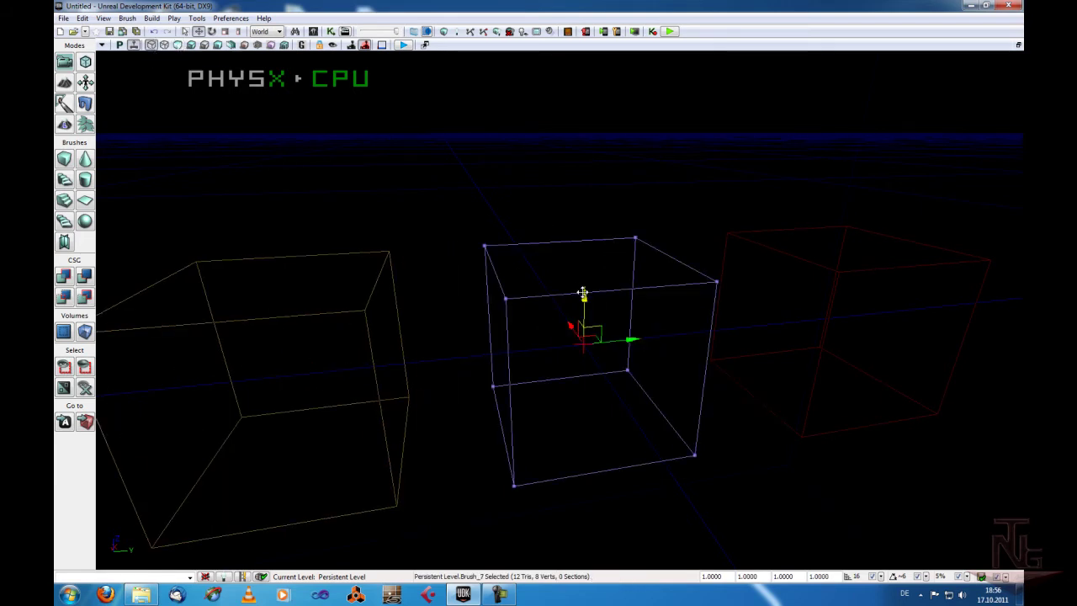
{"action": "left_click_drag", "start_coordinate": [630, 339], "coordinate": [921, 310]}
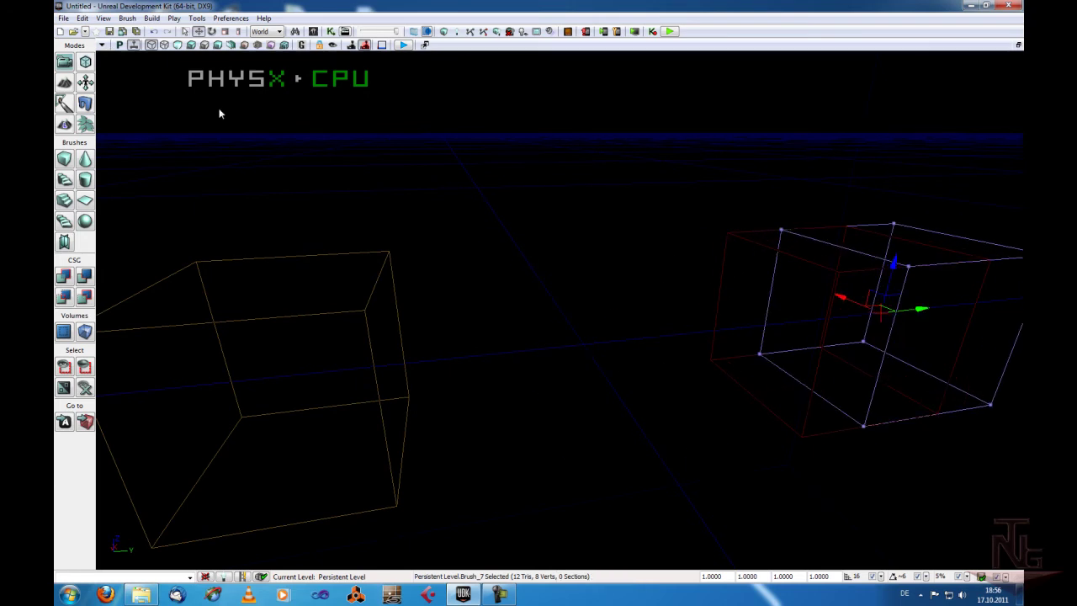
{"action": "left_click", "coordinate": [178, 45]}
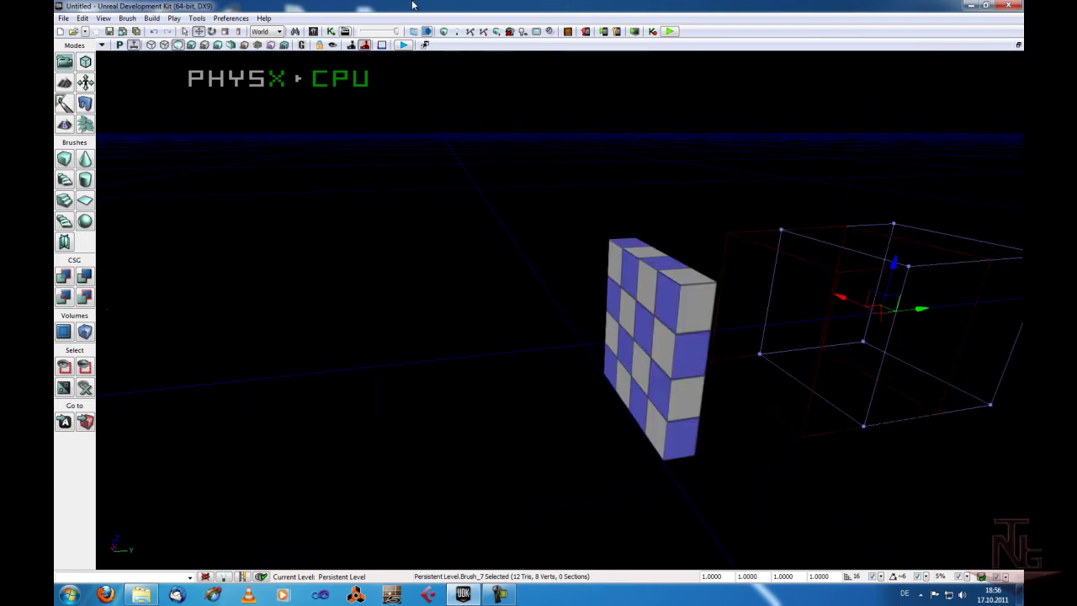
{"action": "left_click", "coordinate": [443, 31]}
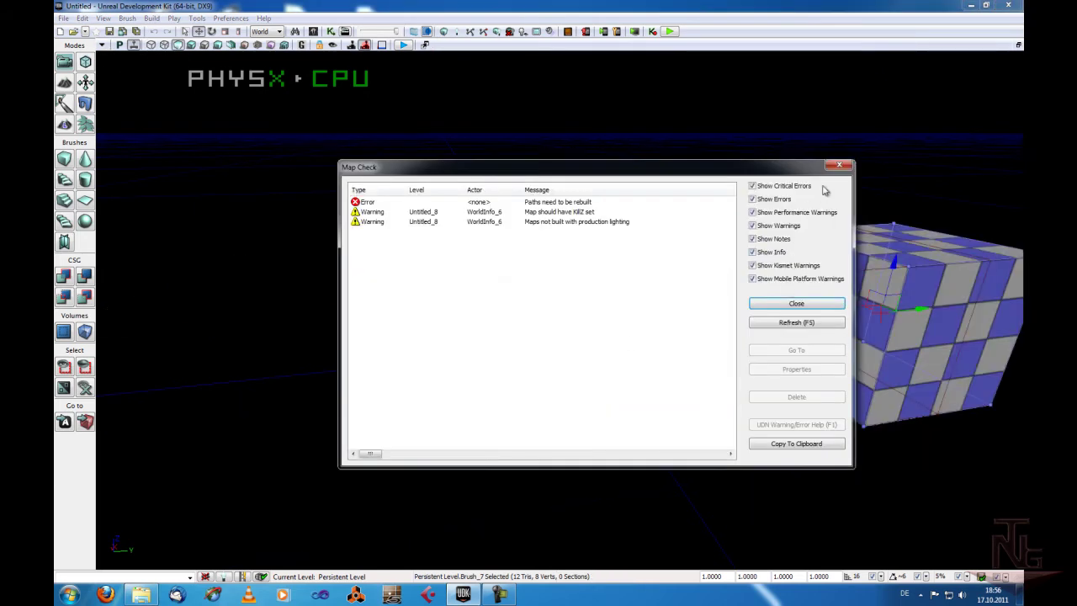
{"action": "left_click", "coordinate": [839, 164]}
- Move the builder brush out of the checkered cube, rebuild again, and return to wireframe
{"action": "mouse_move", "coordinate": [929, 313]}
{"action": "left_mouse_down"}
{"action": "mouse_move", "coordinate": [589, 399]}
{"action": "mouse_move", "coordinate": [615, 365]}
{"action": "left_mouse_up"}
{"action": "left_click", "coordinate": [444, 31]}
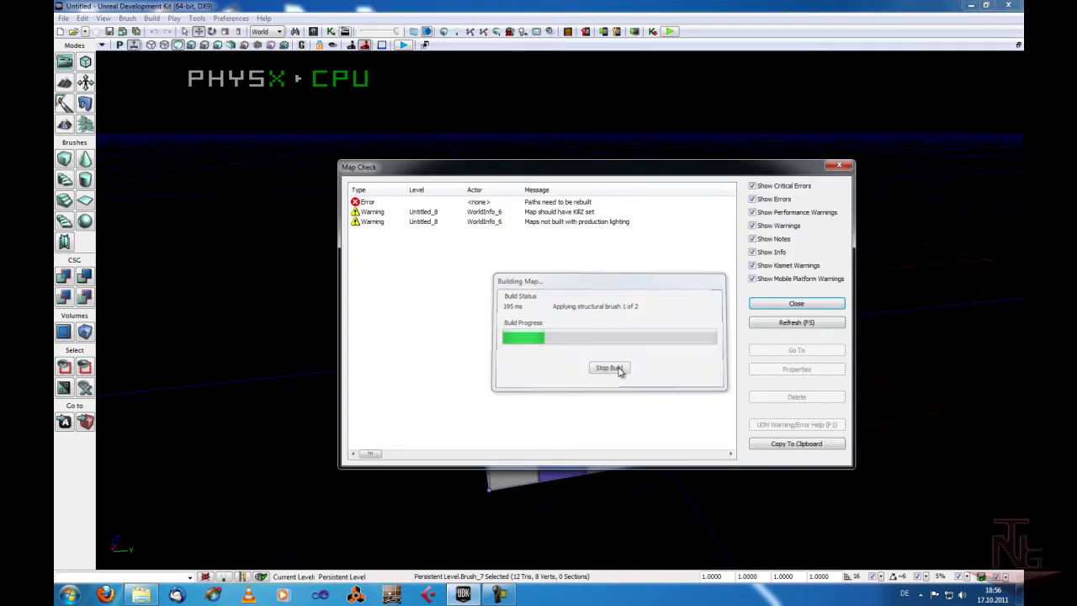
{"action": "left_click", "coordinate": [800, 305]}
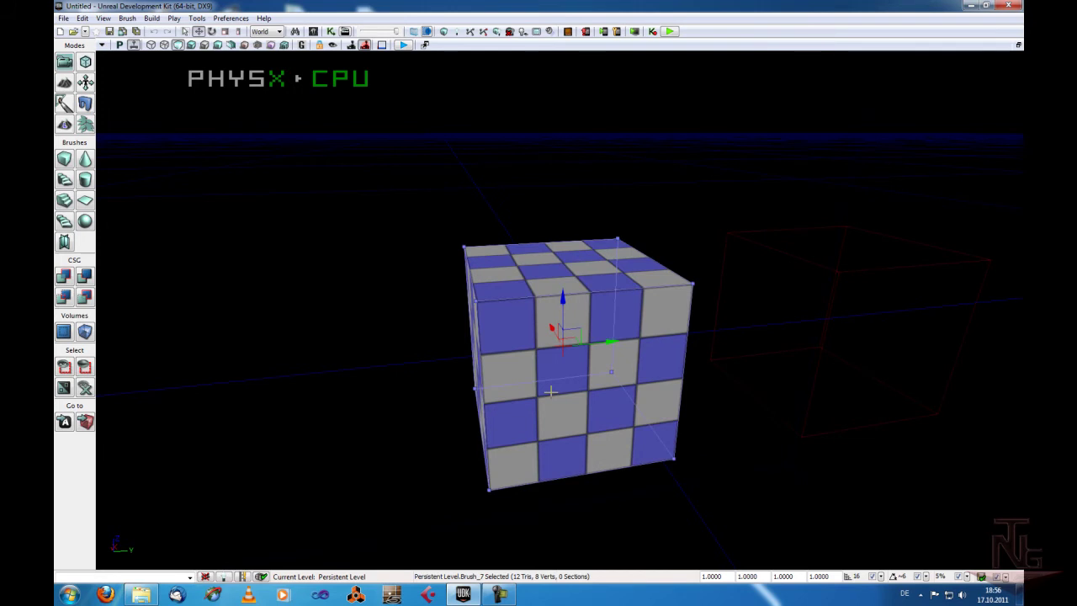
{"action": "left_click", "coordinate": [383, 290]}
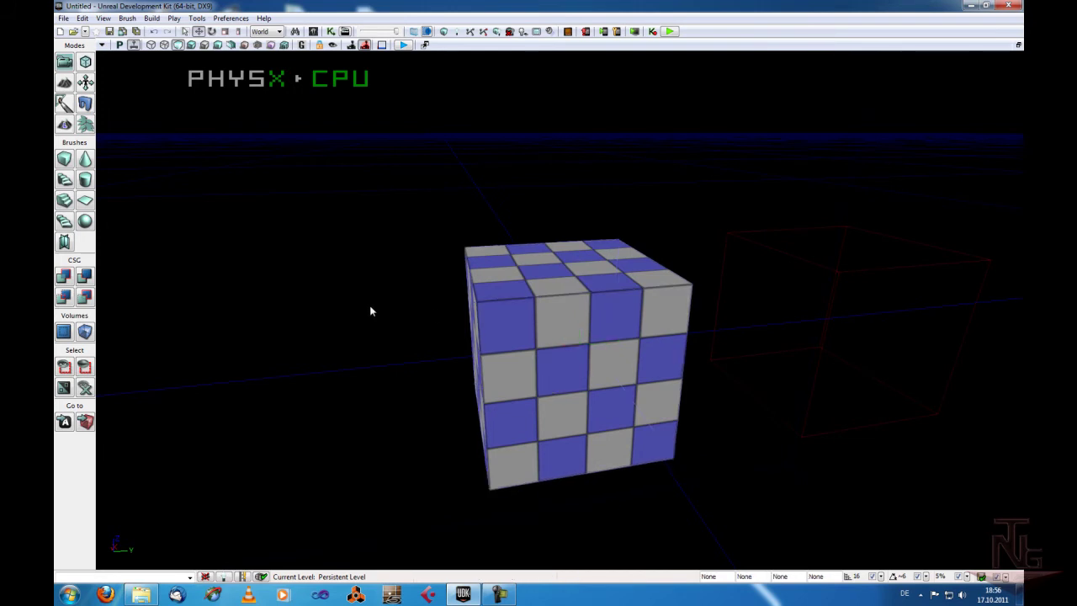
{"action": "key", "text": "ctrl+z"}
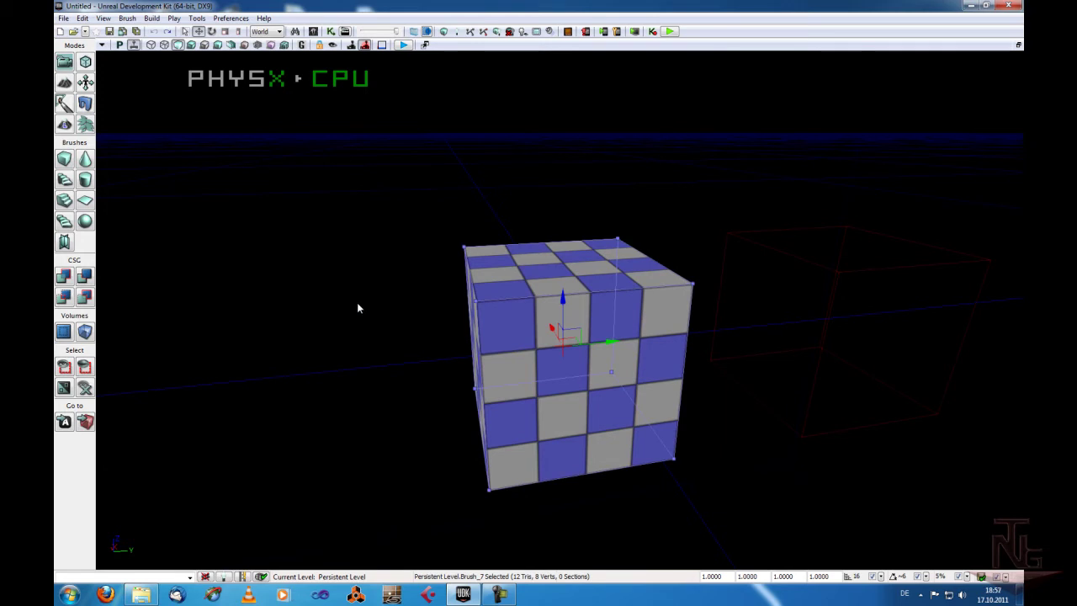
{"action": "left_click", "coordinate": [358, 302]}
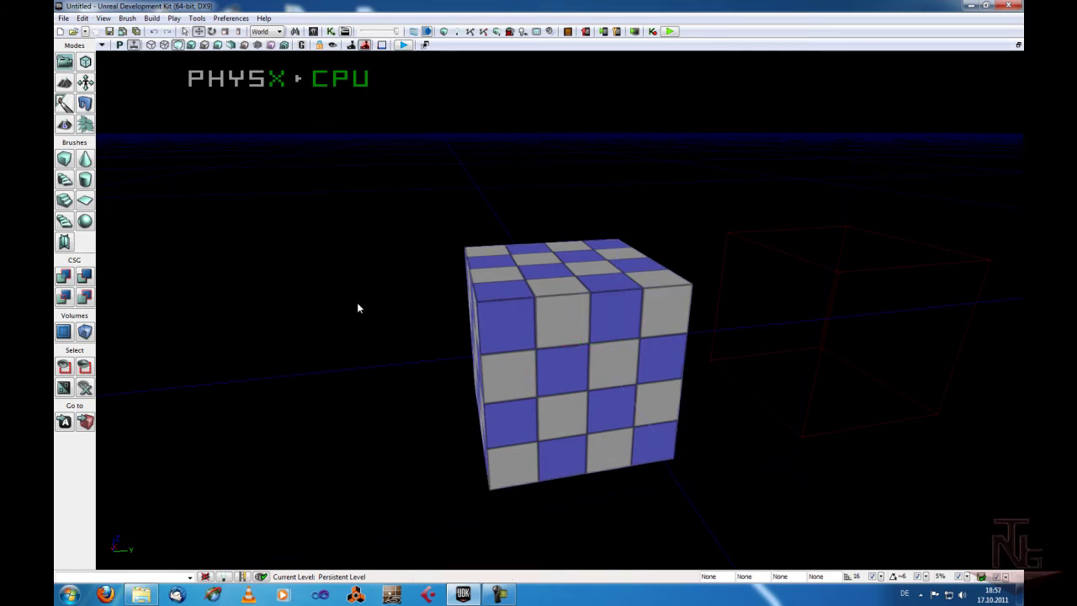
{"action": "left_click", "coordinate": [511, 305]}
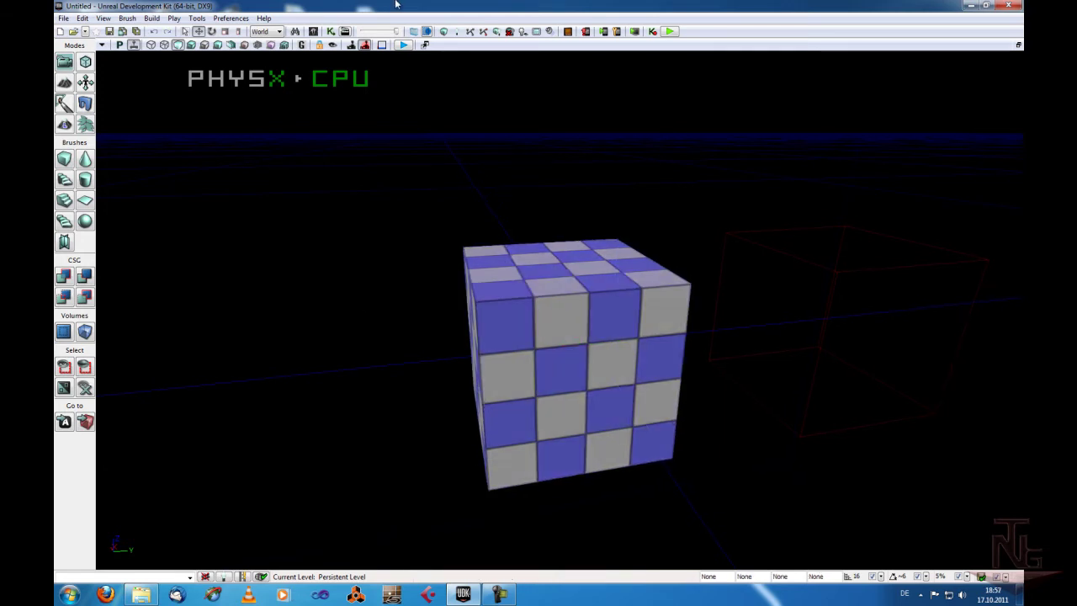
{"action": "left_click", "coordinate": [151, 44]}
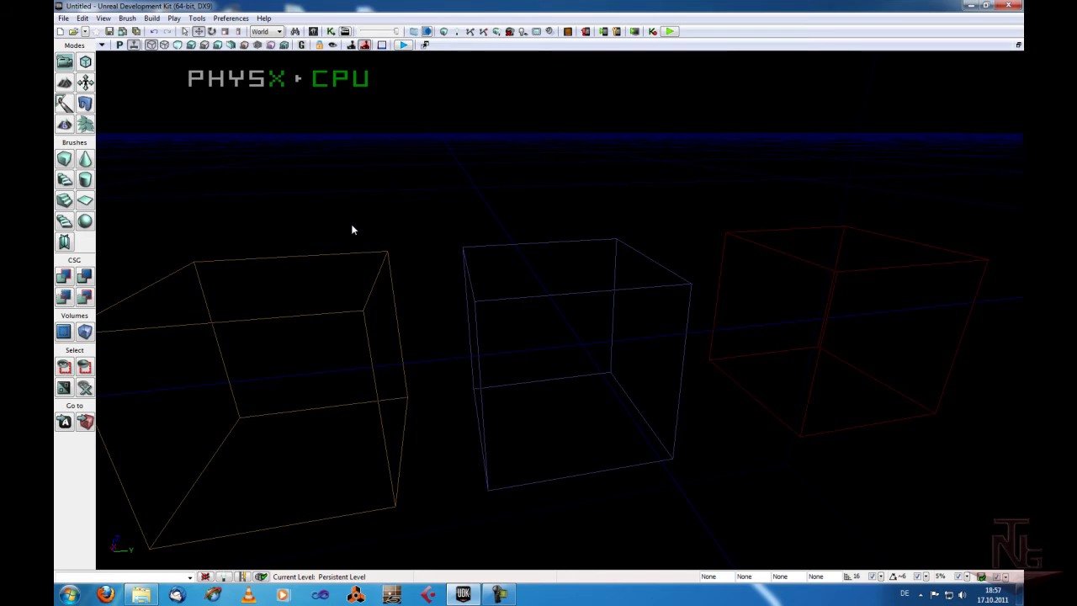
- Delete the yellow and blue brush cubes from the level
{"action": "left_click", "coordinate": [367, 308]}
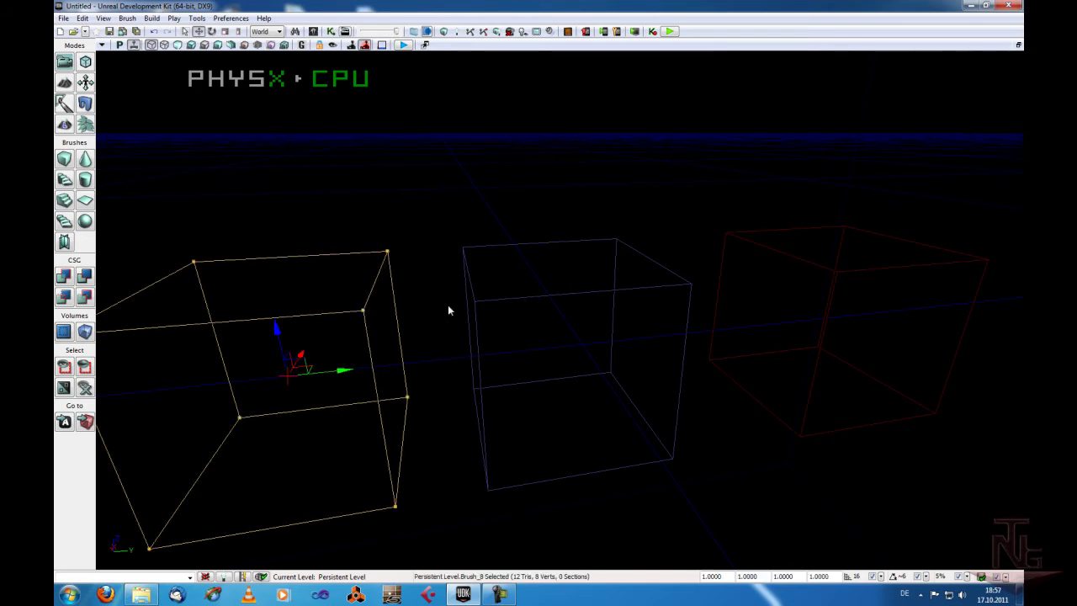
{"action": "key", "text": "Delete"}
{"action": "left_click", "coordinate": [489, 296]}
{"action": "key", "text": "Delete"}
- Drag the red builder brush to the middle of the viewport and reselect it
{"action": "left_click", "coordinate": [803, 266]}
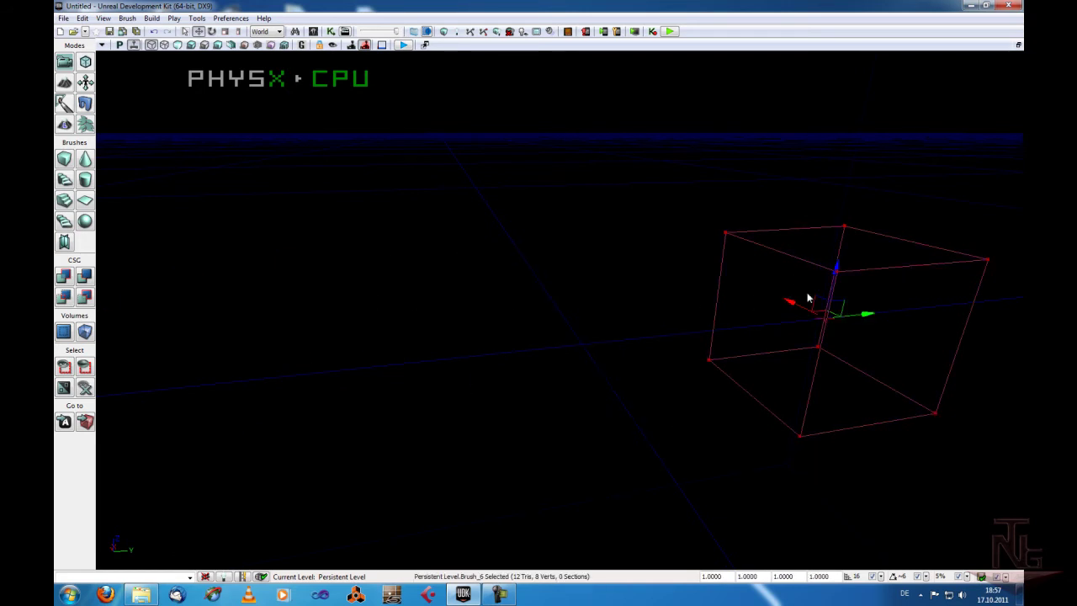
{"action": "left_click_drag", "start_coordinate": [865, 308], "coordinate": [611, 353]}
{"action": "left_click", "coordinate": [363, 265]}
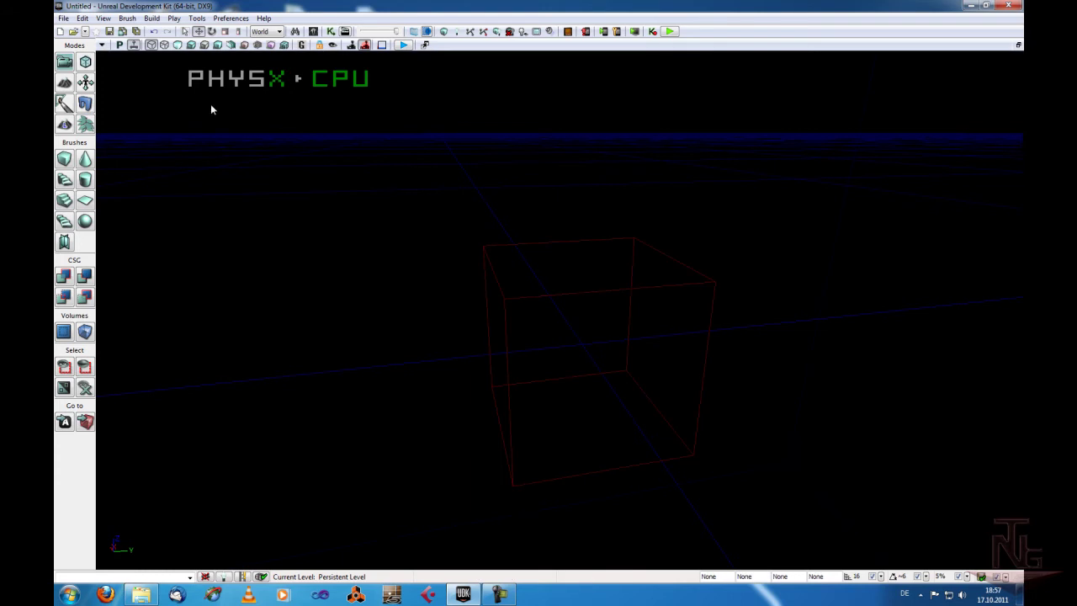
{"action": "left_click", "coordinate": [538, 298]}
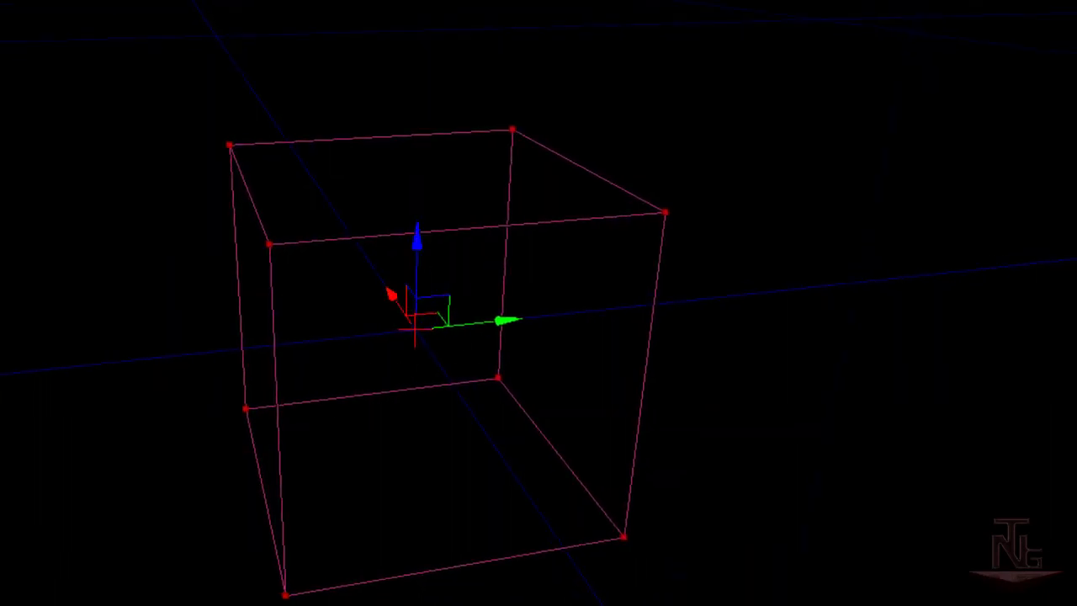
- Nudge the builder brush along its green and red axes, then raise it vertically
{"action": "left_click_drag", "start_coordinate": [502, 315], "coordinate": [526, 339]}
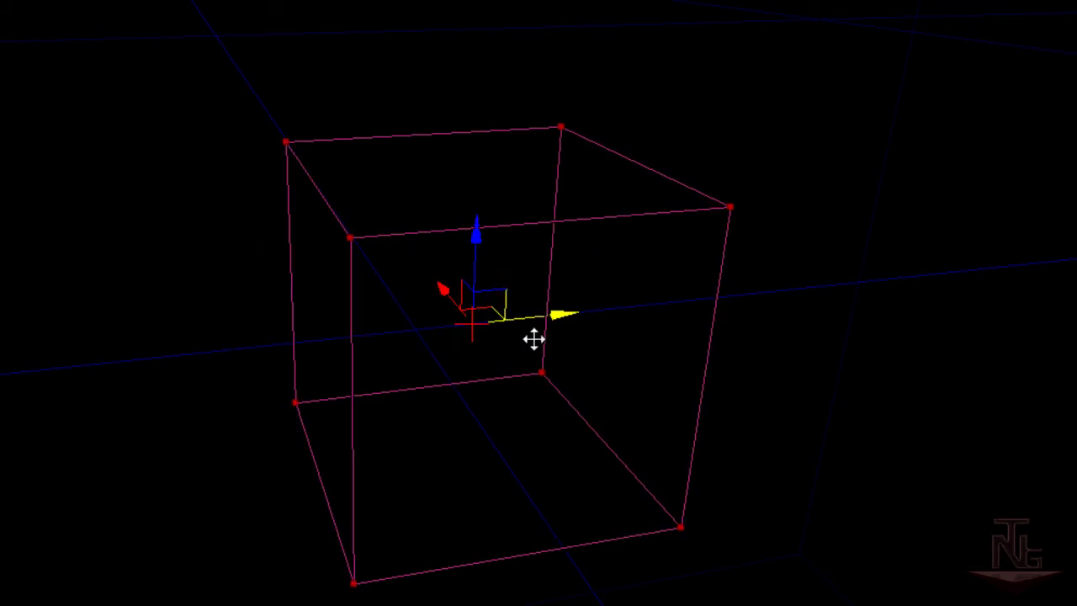
{"action": "left_click_drag", "start_coordinate": [435, 298], "coordinate": [443, 291]}
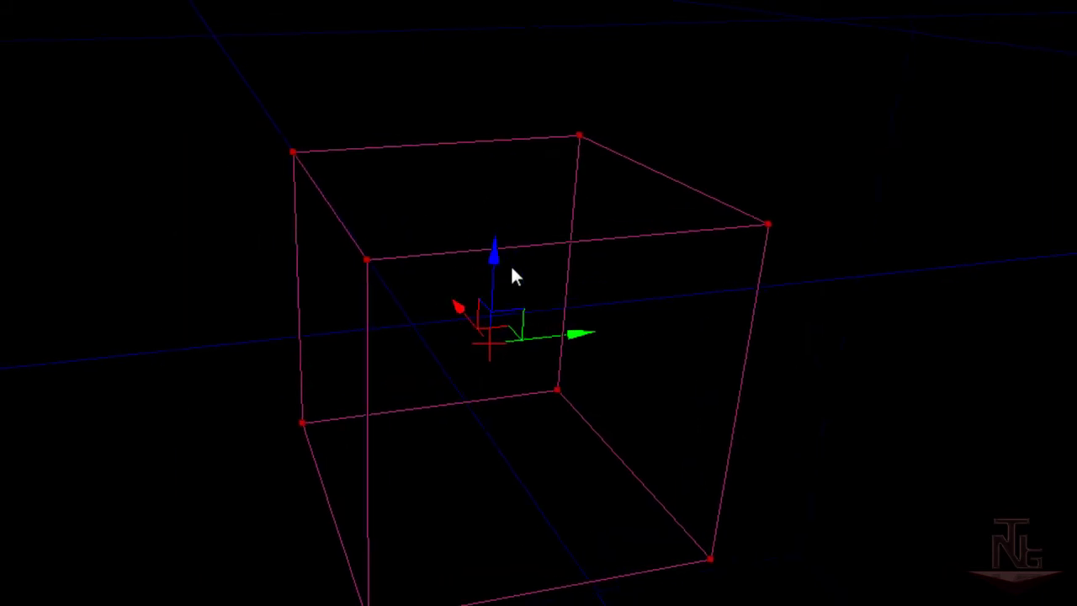
{"action": "key", "text": "ctrl+z"}
{"action": "key", "text": "ctrl+z"}
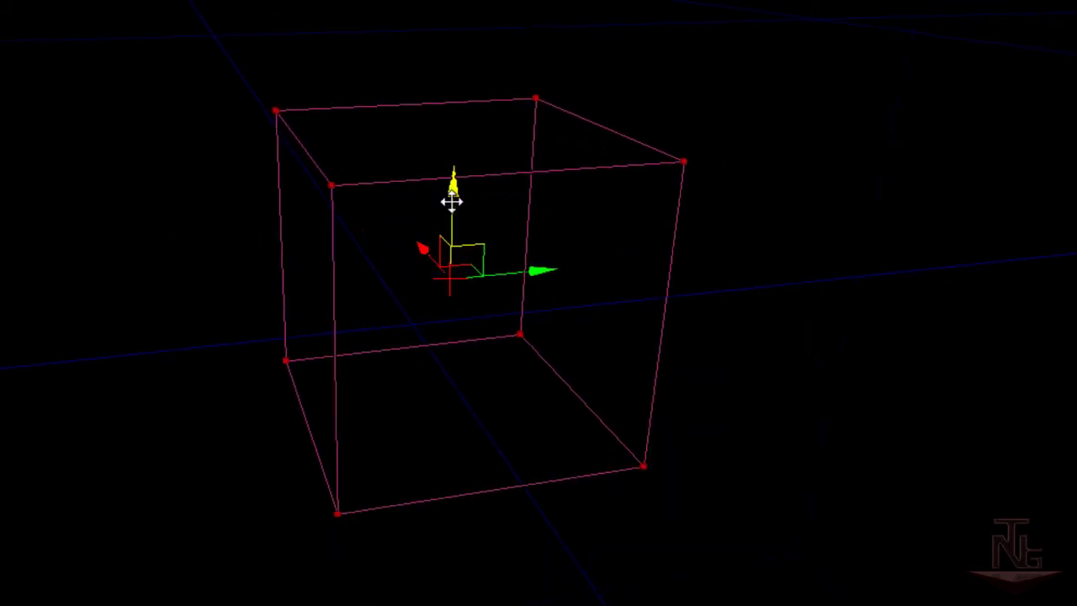
{"action": "left_click_drag", "start_coordinate": [449, 193], "coordinate": [453, 209]}
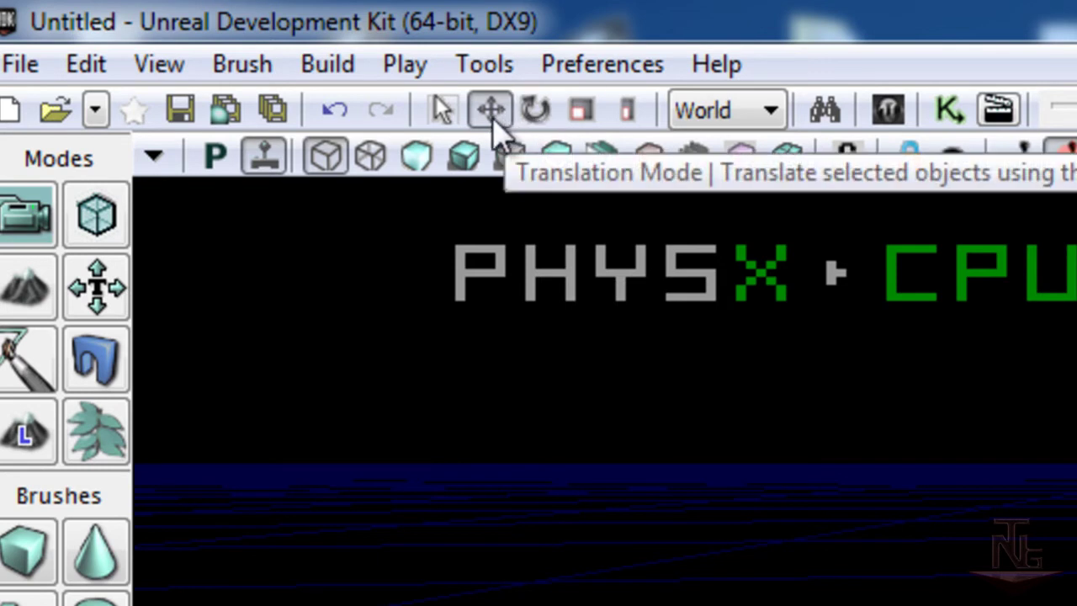
- Rotate the builder brush in the perspective and side views, then reset it to 0°
{"action": "left_click", "coordinate": [535, 110]}
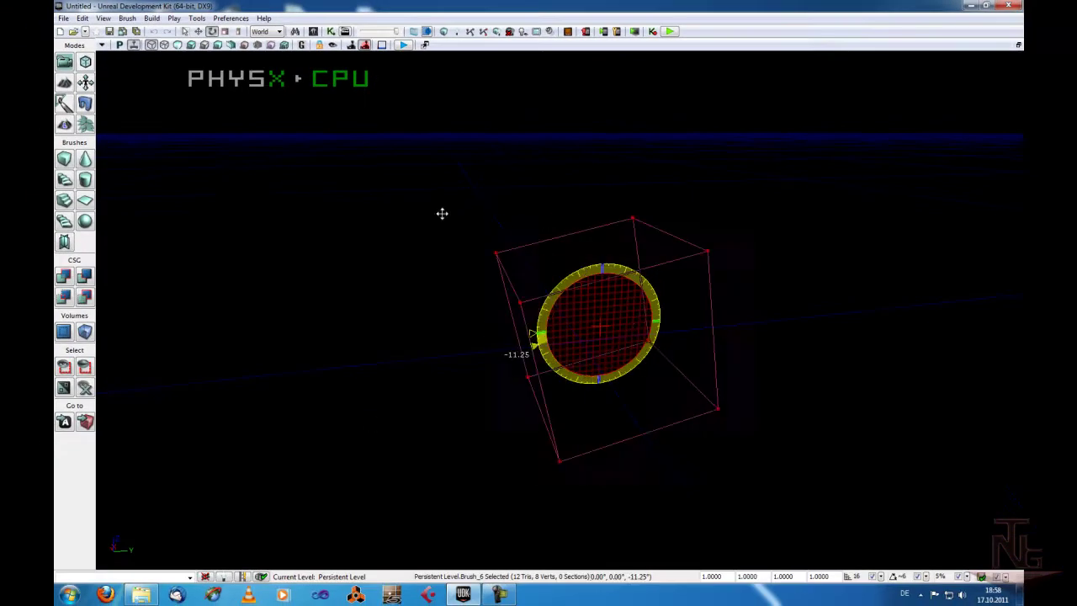
{"action": "left_click_drag", "start_coordinate": [442, 213], "coordinate": [733, 129]}
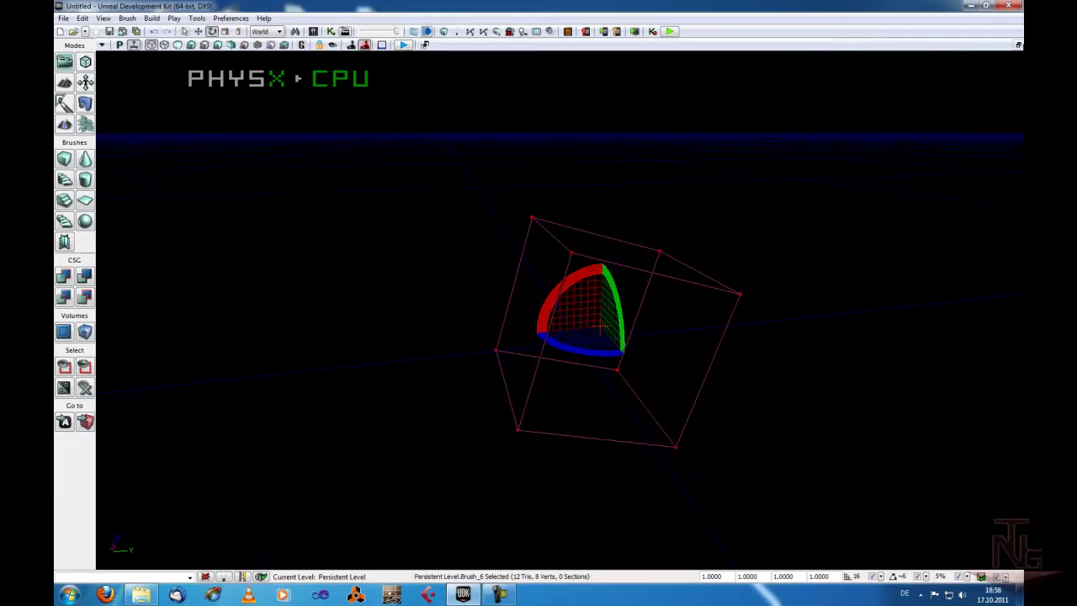
{"action": "left_click", "coordinate": [1018, 44]}
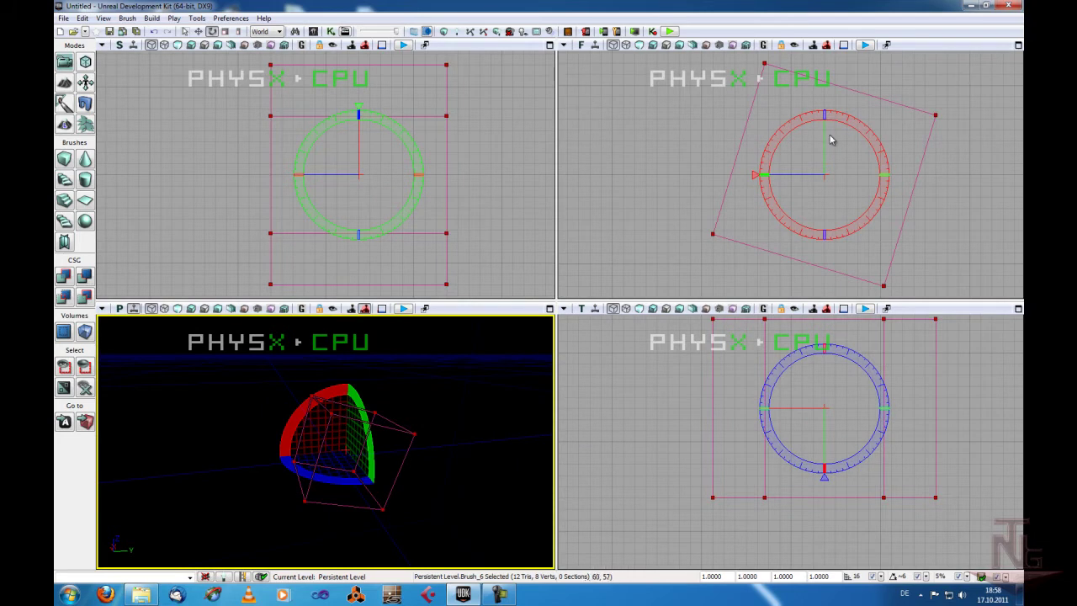
{"action": "mouse_move", "coordinate": [772, 144]}
{"action": "left_mouse_down"}
{"action": "mouse_move", "coordinate": [631, 253]}
{"action": "mouse_move", "coordinate": [580, 237]}
{"action": "left_mouse_up"}
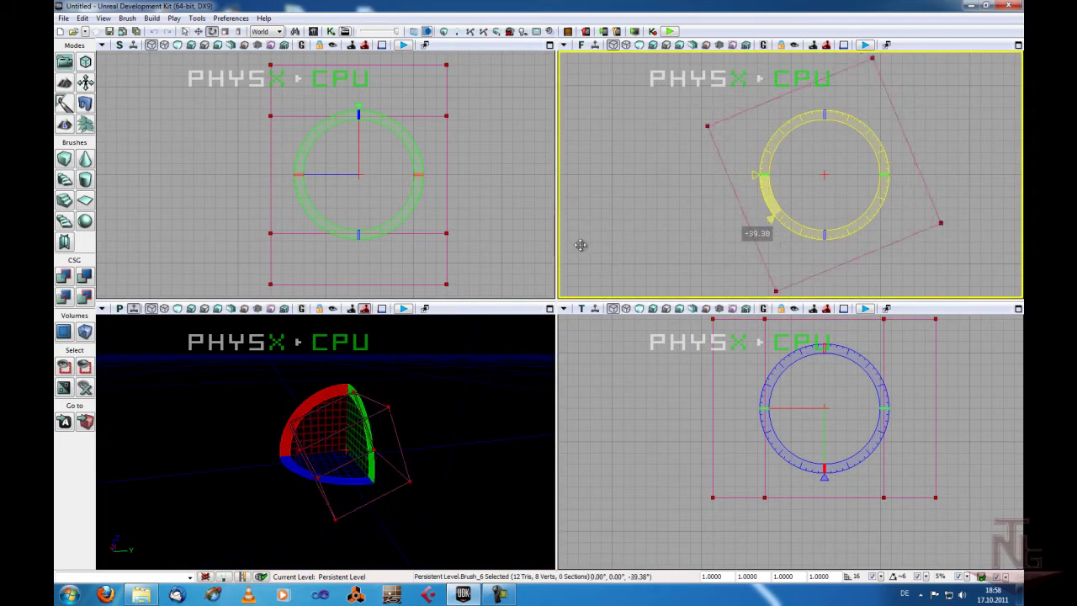
{"action": "left_click_drag", "start_coordinate": [580, 237], "coordinate": [580, 290]}
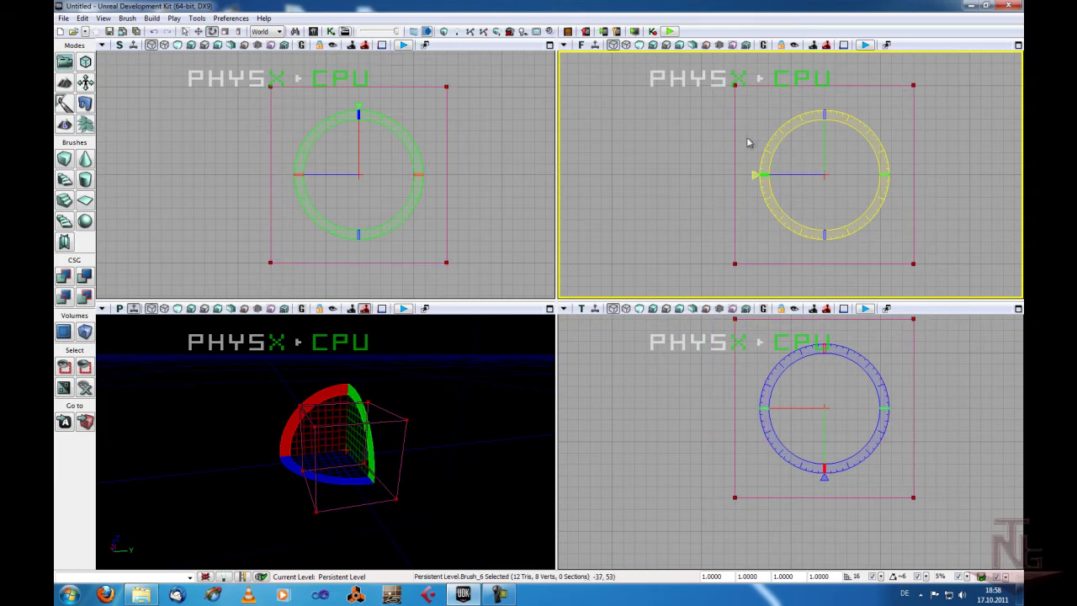
- Maximise the perspective viewport with the red builder brush selected
{"action": "left_click", "coordinate": [632, 137]}
{"action": "left_click", "coordinate": [551, 308]}
{"action": "left_click", "coordinate": [624, 273]}
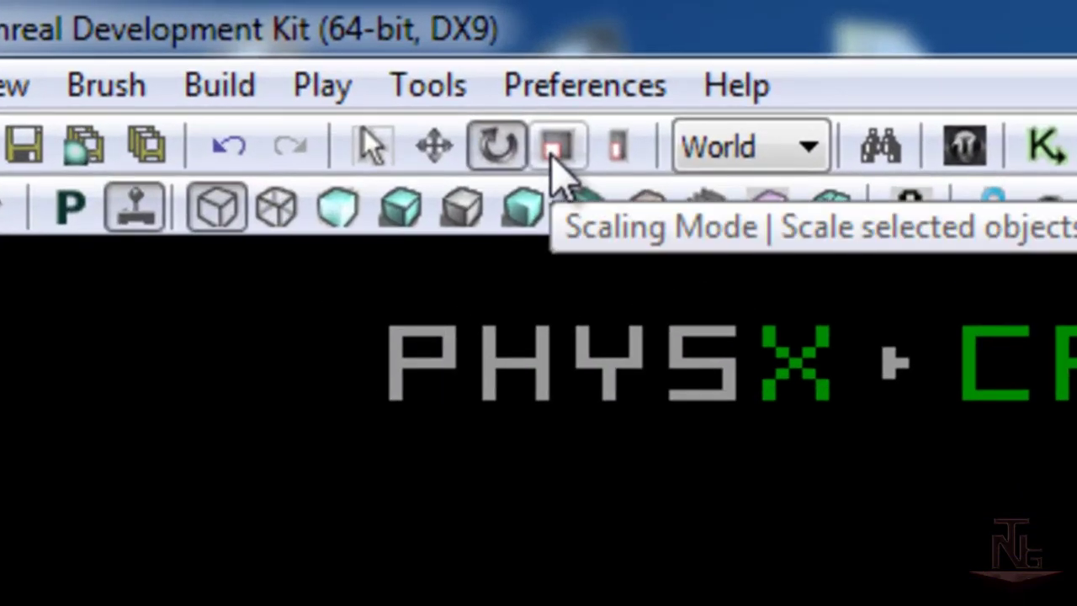
- Scale the brush up uniformly, then stretch it along local Y, Z and X
{"action": "left_click", "coordinate": [551, 155]}
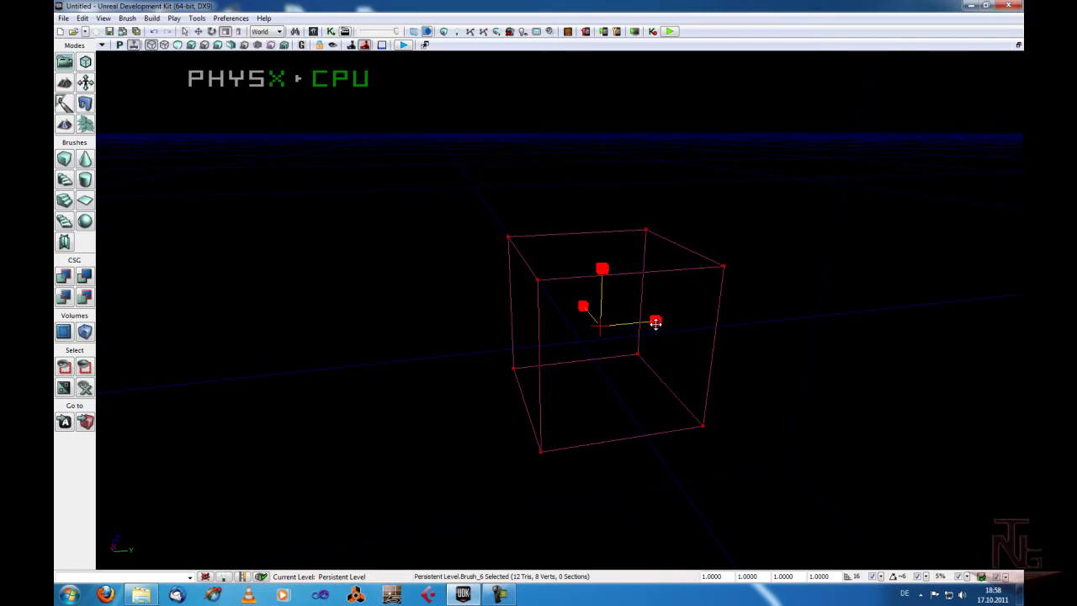
{"action": "mouse_move", "coordinate": [654, 322]}
{"action": "left_mouse_down"}
{"action": "mouse_move", "coordinate": [714, 313]}
{"action": "mouse_move", "coordinate": [604, 244]}
{"action": "mouse_move", "coordinate": [543, 261]}
{"action": "mouse_move", "coordinate": [574, 278]}
{"action": "left_mouse_up"}
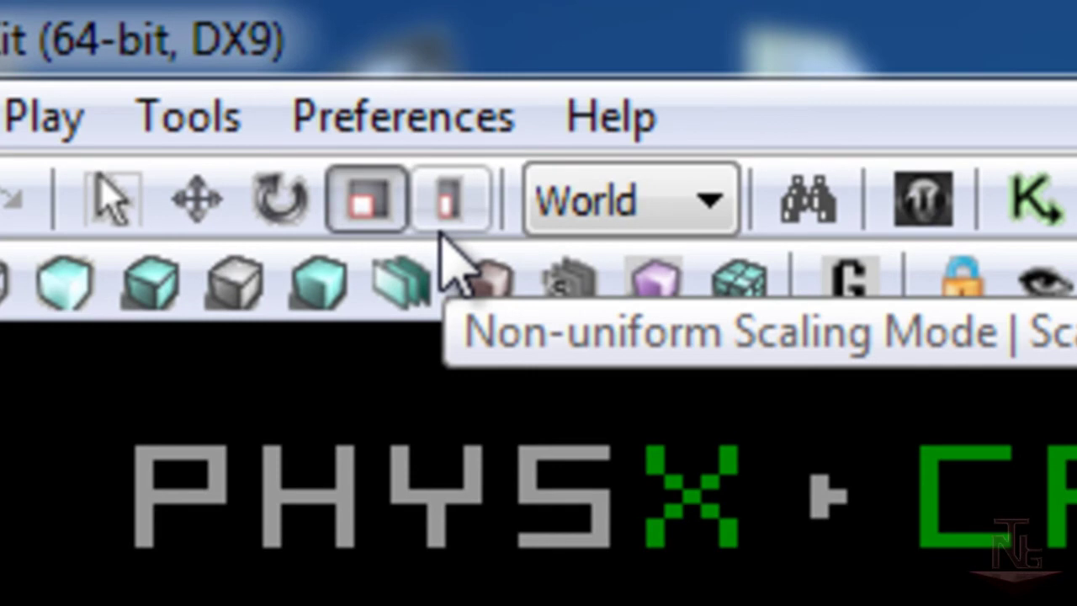
{"action": "left_click", "coordinate": [442, 229]}
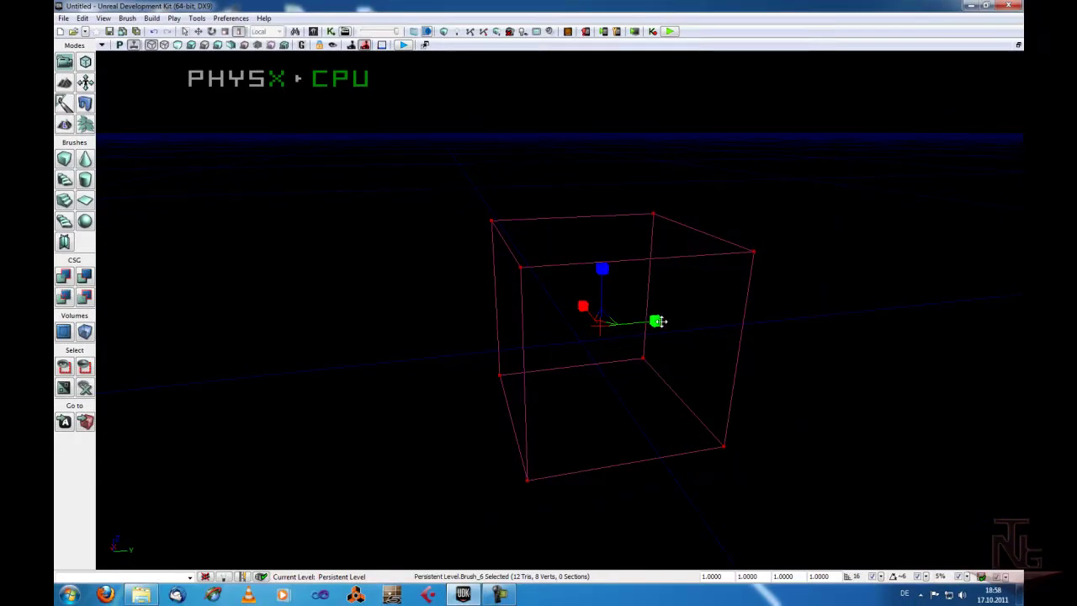
{"action": "left_click_drag", "start_coordinate": [655, 322], "coordinate": [661, 323]}
{"action": "mouse_move", "coordinate": [602, 268]}
{"action": "left_mouse_down"}
{"action": "mouse_move", "coordinate": [602, 230]}
{"action": "mouse_move", "coordinate": [602, 268]}
{"action": "left_mouse_up"}
{"action": "left_click_drag", "start_coordinate": [582, 305], "coordinate": [555, 295]}
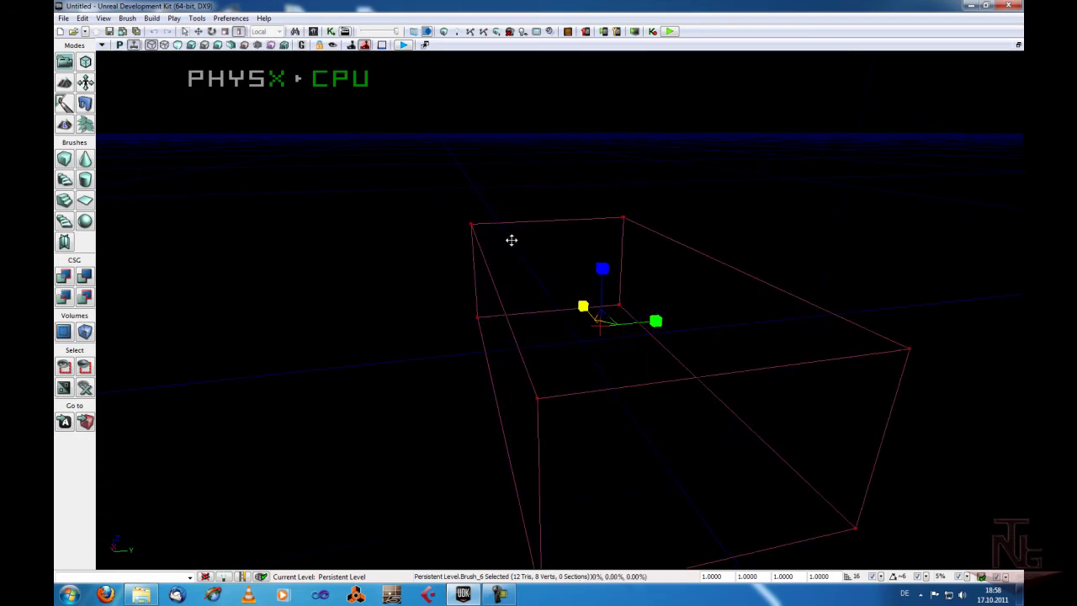
- Return to Translation Mode and cycle the move, rotate and scale widgets with Space
{"action": "left_click", "coordinate": [198, 31]}
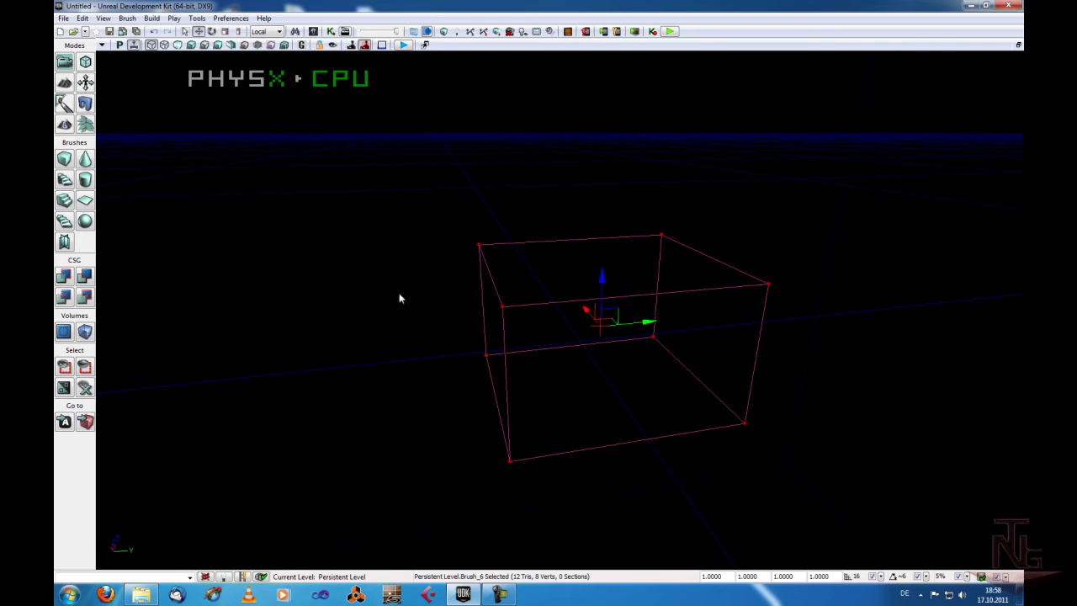
{"action": "key", "text": "space"}
{"action": "key", "text": "space"}
{"action": "key", "text": "ctrl+space"}
{"action": "key", "text": "space"}
{"action": "key", "text": "space"}
{"action": "key", "text": "space"}
{"action": "key", "text": "space"}
{"action": "key", "text": "space"}
{"action": "key", "text": "ctrl+space"}
{"action": "key", "text": "space"}
{"action": "key", "text": "space"}
{"action": "key", "text": "space"}
{"action": "key", "text": "space"}
- Shift the brush left in the top view and bring up the Cube brush builder settings
{"action": "left_click", "coordinate": [1017, 45]}
{"action": "left_click_drag", "start_coordinate": [411, 174], "coordinate": [377, 178]}
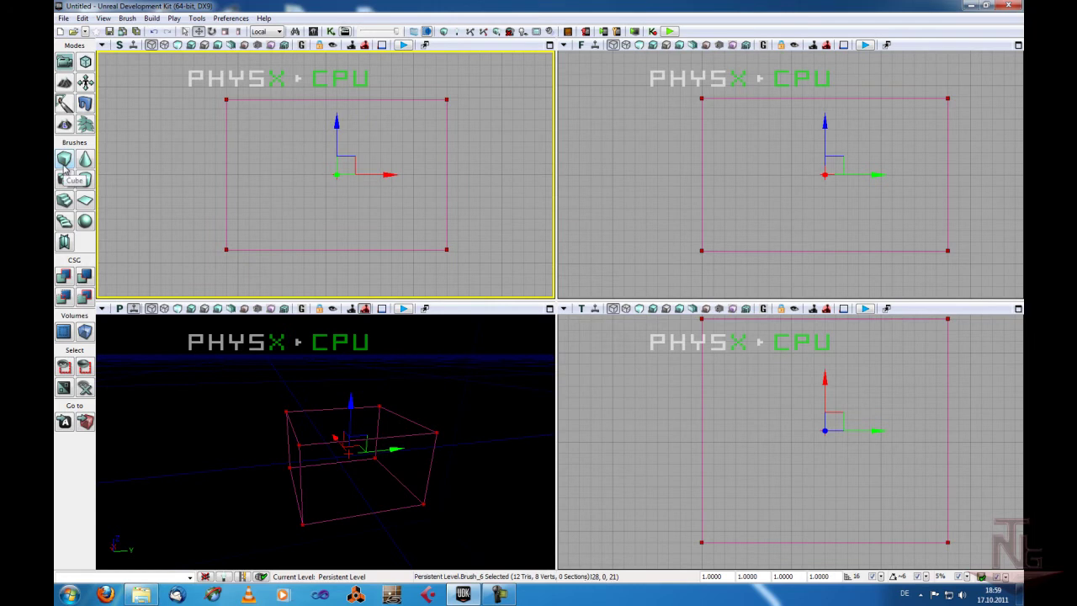
{"action": "right_click", "coordinate": [64, 162]}
{"action": "left_click_drag", "start_coordinate": [812, 204], "coordinate": [406, 251]}
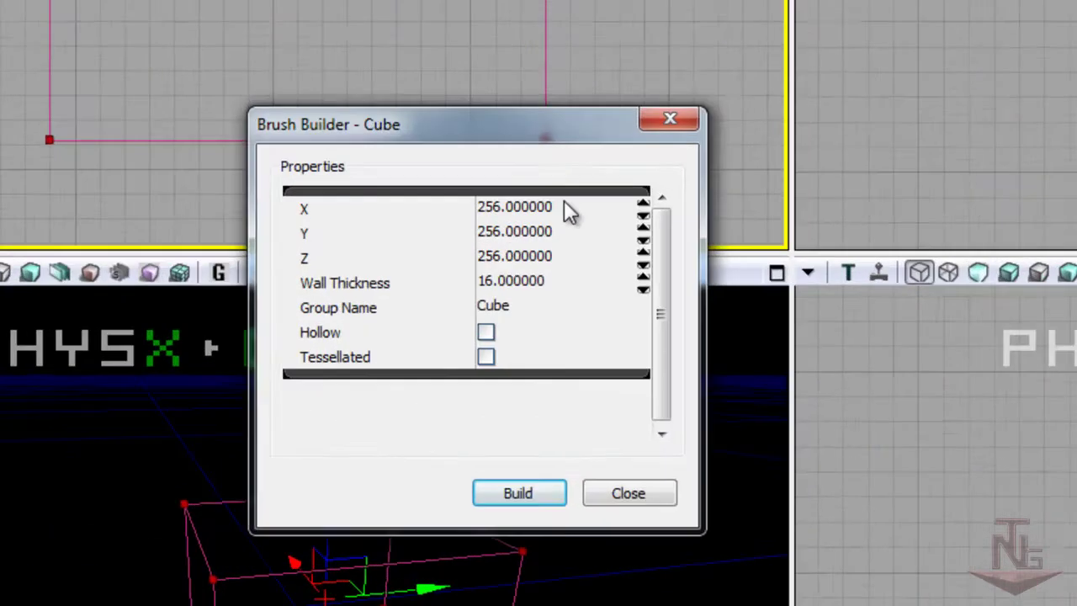
- Set the cube to X 1024, Y 1024, Z 16 and build the brush
{"action": "left_click", "coordinate": [414, 279]}
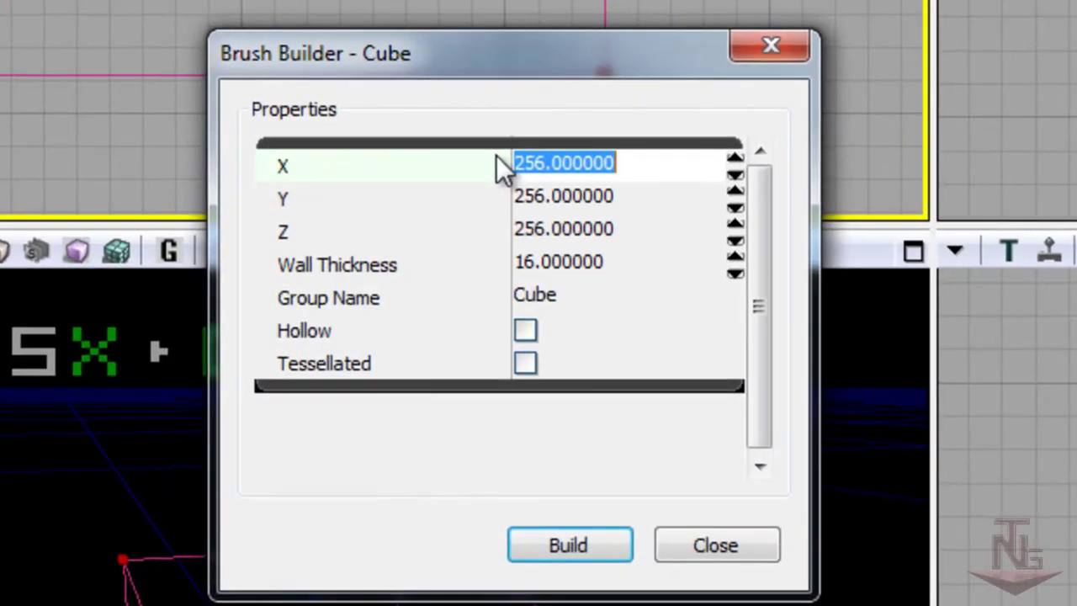
{"action": "type", "text": "1024"}
{"action": "left_click", "coordinate": [633, 202]}
{"action": "type", "text": "1024"}
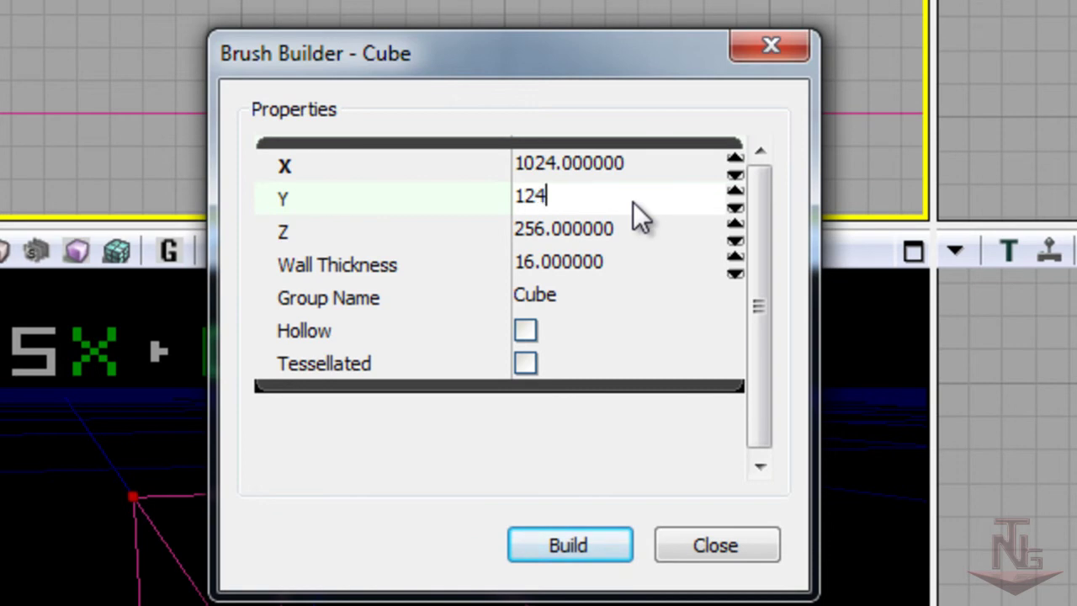
{"action": "key", "text": "BackSpace"}
{"action": "key", "text": "BackSpace"}
{"action": "type", "text": "015``24"}
{"action": "left_click", "coordinate": [637, 220]}
{"action": "left_click", "coordinate": [633, 194]}
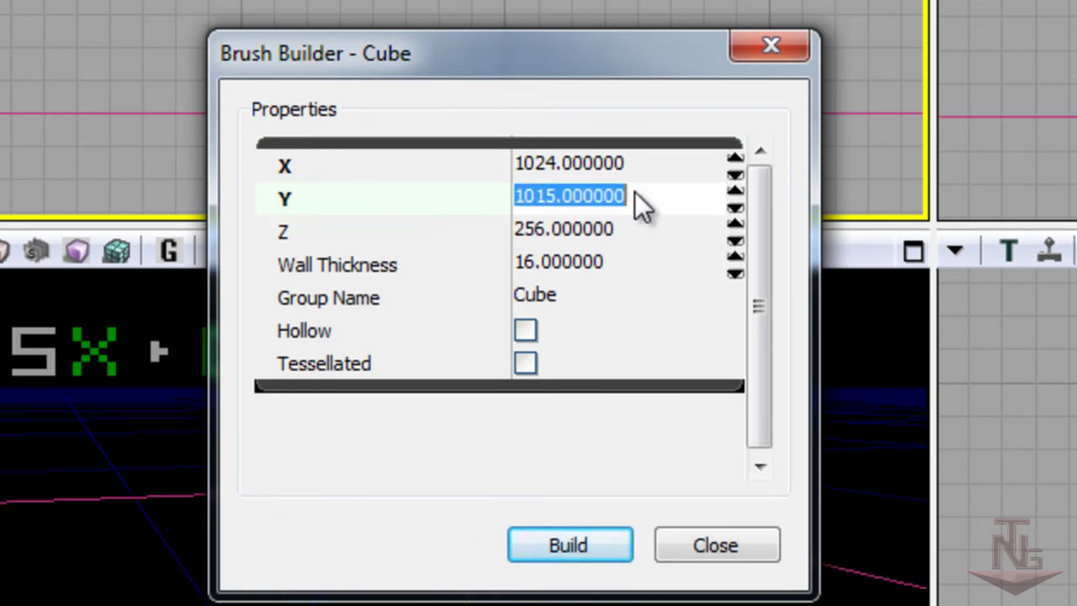
{"action": "type", "text": "1024"}
{"action": "left_click", "coordinate": [629, 219]}
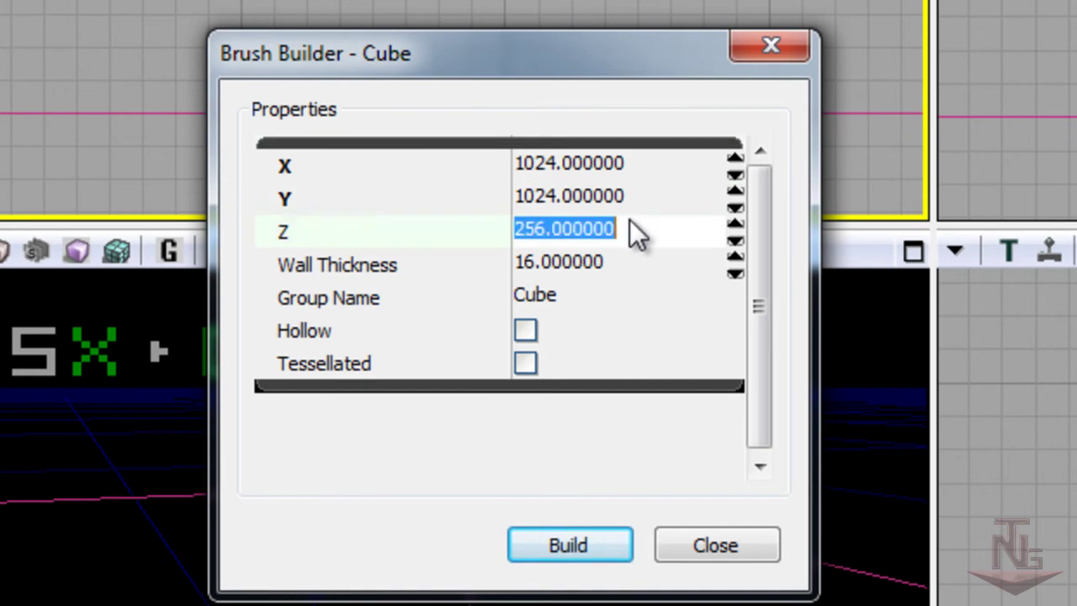
{"action": "type", "text": "16"}
{"action": "left_click", "coordinate": [625, 266]}
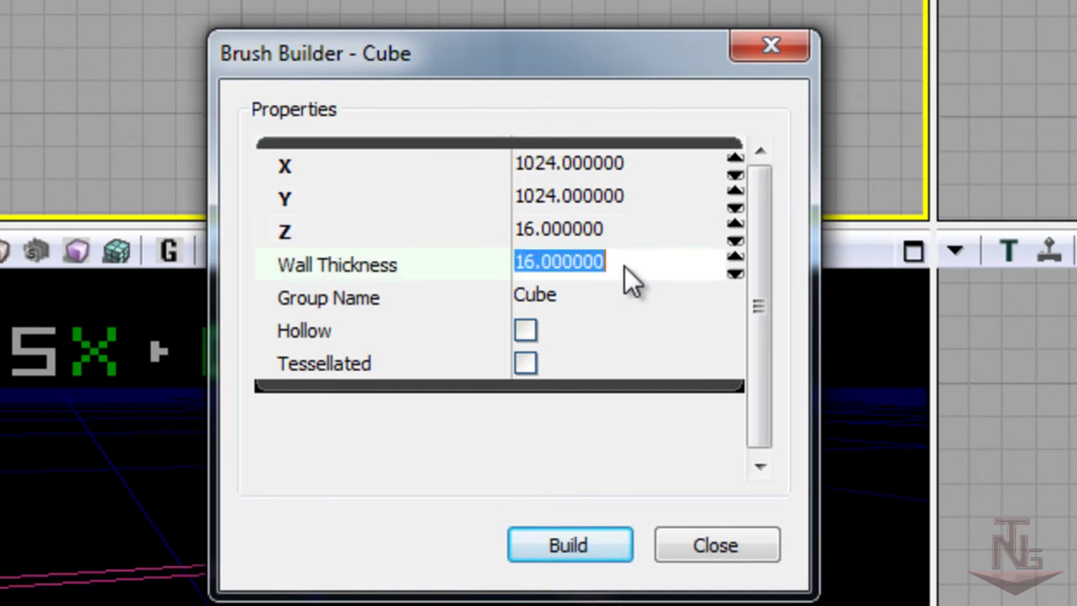
{"action": "left_click", "coordinate": [595, 539]}
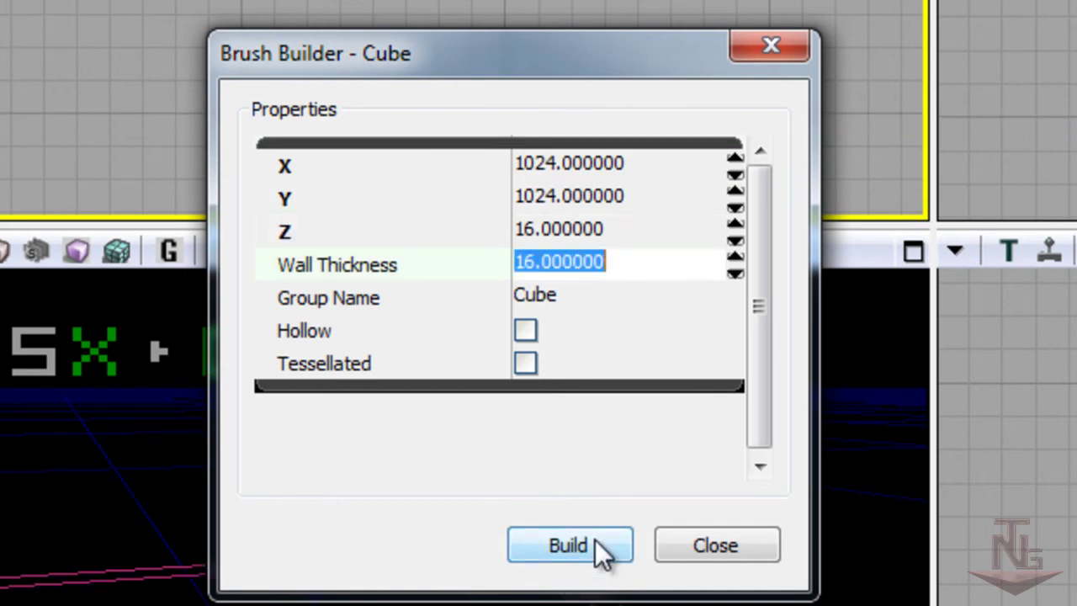
- Close the brush builder and briefly maximise, then restore, the perspective viewport
{"action": "left_click", "coordinate": [697, 540]}
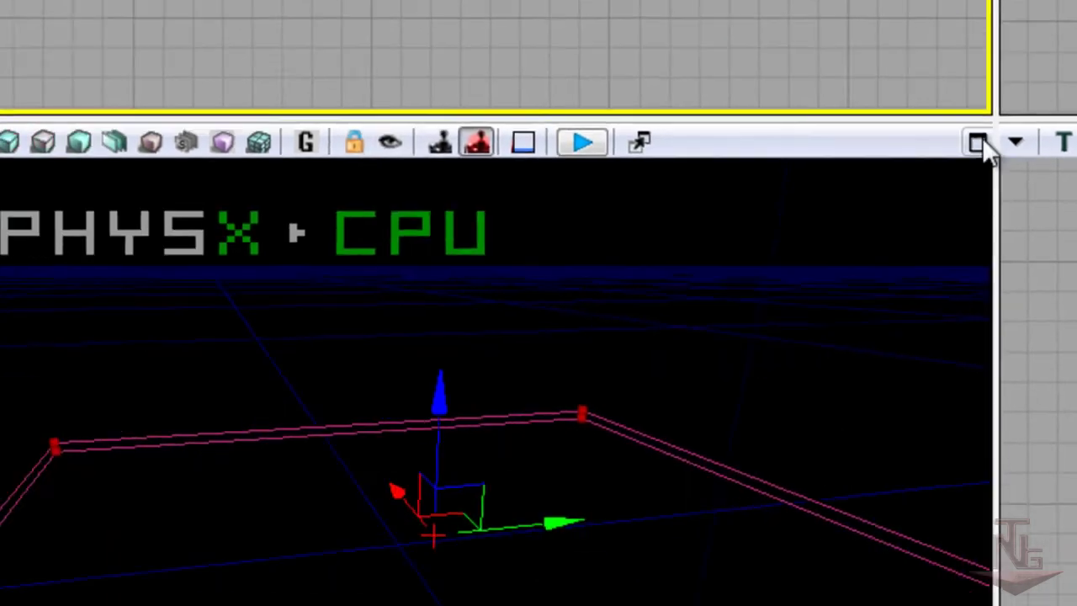
{"action": "left_click", "coordinate": [914, 251]}
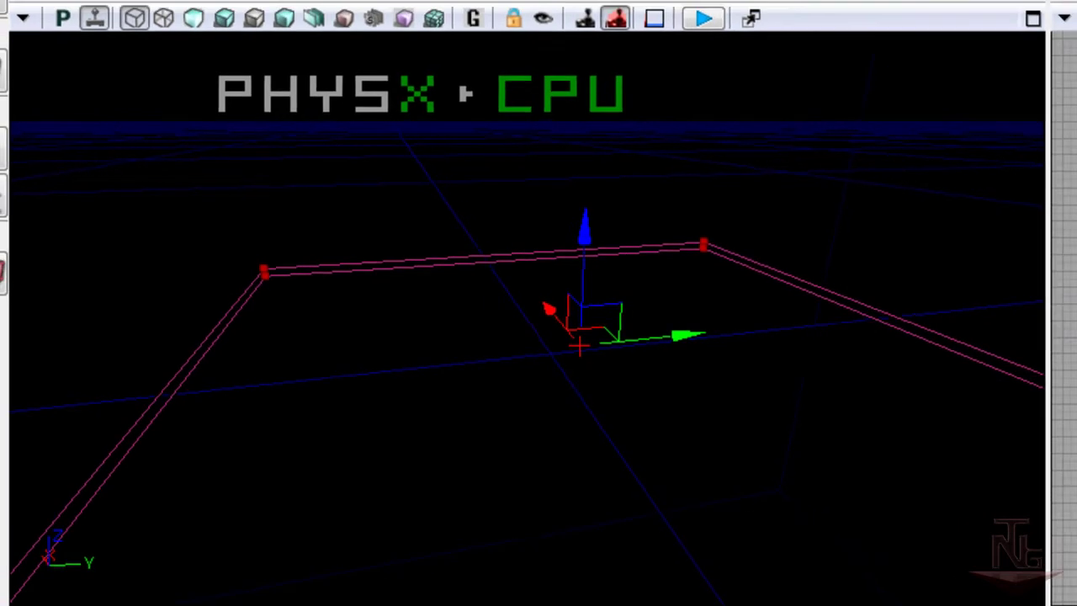
{"action": "left_click", "coordinate": [1062, 4]}
- Zoom and pan the orthographic viewports to frame the 1024 × 1024 × 16 slab
{"action": "middle_click_drag", "start_coordinate": [478, 174], "coordinate": [354, 168]}
{"action": "scroll", "coordinate": [491, 200], "scroll_direction": "down", "scroll_amount": 2}
{"action": "scroll", "coordinate": [504, 201], "scroll_direction": "down", "scroll_amount": 2}
{"action": "mouse_move", "coordinate": [531, 218]}
{"action": "left_mouse_down"}
{"action": "mouse_move", "coordinate": [314, 218]}
{"action": "mouse_move", "coordinate": [452, 171]}
{"action": "mouse_move", "coordinate": [404, 240]}
{"action": "mouse_move", "coordinate": [329, 202]}
{"action": "mouse_move", "coordinate": [379, 222]}
{"action": "mouse_move", "coordinate": [376, 205]}
{"action": "mouse_move", "coordinate": [395, 260]}
{"action": "left_mouse_up"}
{"action": "scroll", "coordinate": [373, 205], "scroll_direction": "up", "scroll_amount": 2}
{"action": "scroll", "coordinate": [367, 221], "scroll_direction": "up", "scroll_amount": 3}
{"action": "scroll", "coordinate": [367, 221], "scroll_direction": "up", "scroll_amount": 5}
{"action": "mouse_move", "coordinate": [399, 163]}
{"action": "left_mouse_down"}
{"action": "mouse_move", "coordinate": [367, 257]}
{"action": "mouse_move", "coordinate": [363, 250]}
{"action": "left_mouse_up"}
{"action": "scroll", "coordinate": [367, 258], "scroll_direction": "down", "scroll_amount": 2}
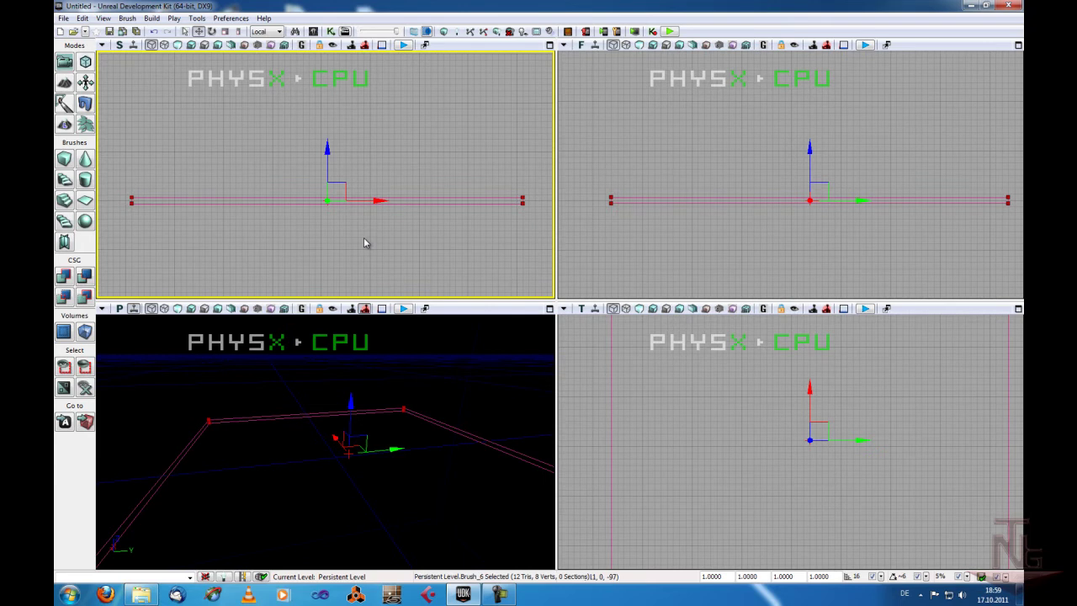
{"action": "scroll", "coordinate": [742, 422], "scroll_direction": "down", "scroll_amount": 3}
{"action": "mouse_move", "coordinate": [742, 422]}
{"action": "left_mouse_down"}
{"action": "mouse_move", "coordinate": [745, 498]}
{"action": "mouse_move", "coordinate": [759, 476]}
{"action": "left_mouse_up"}
{"action": "scroll", "coordinate": [780, 456], "scroll_direction": "down", "scroll_amount": 1}
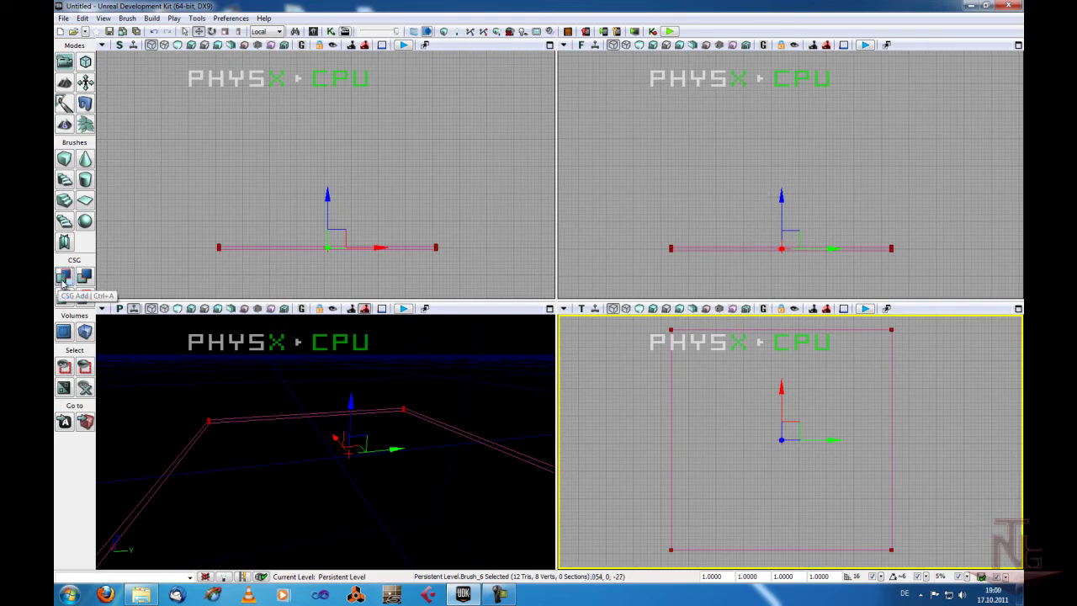
- CSG Add the slab as floor geometry, Build All, and show its checkered surface
{"action": "left_click", "coordinate": [63, 283]}
{"action": "left_click", "coordinate": [425, 389]}
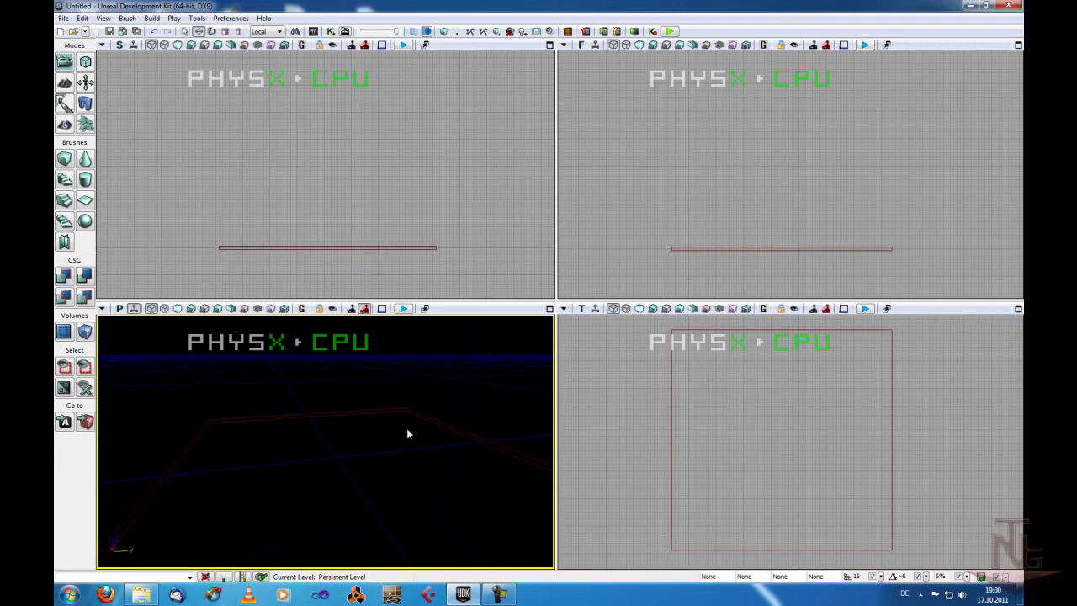
{"action": "left_click_drag", "start_coordinate": [404, 431], "coordinate": [395, 523]}
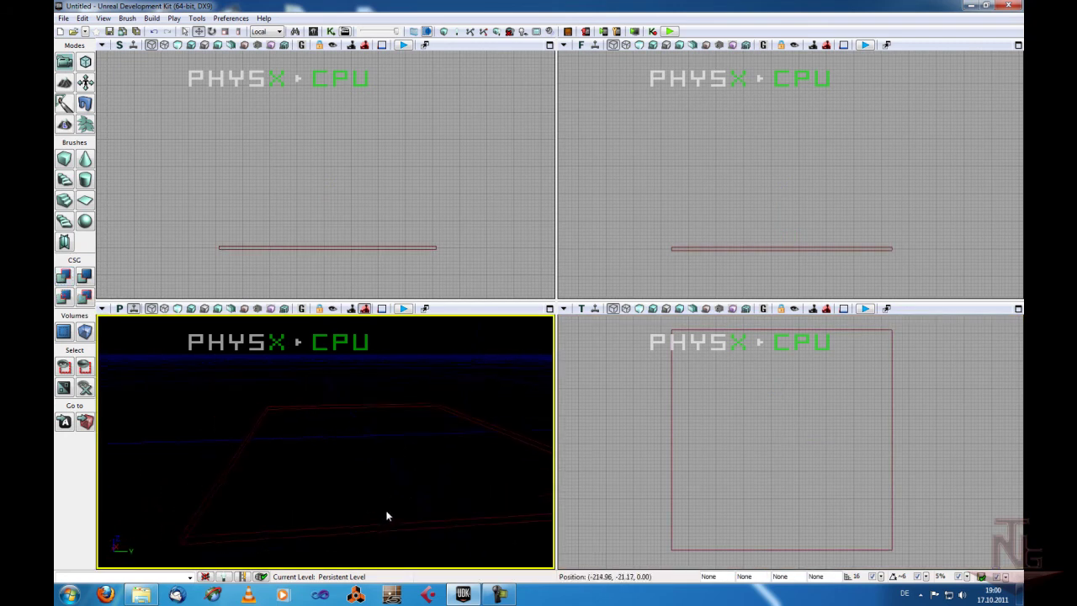
{"action": "left_click", "coordinate": [444, 31]}
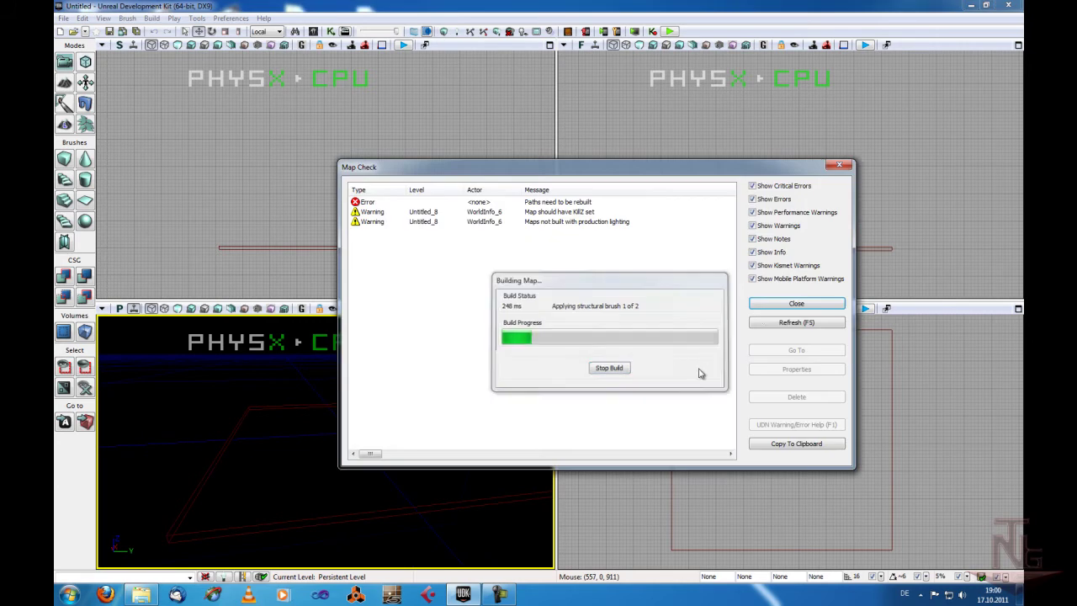
{"action": "left_click", "coordinate": [797, 304]}
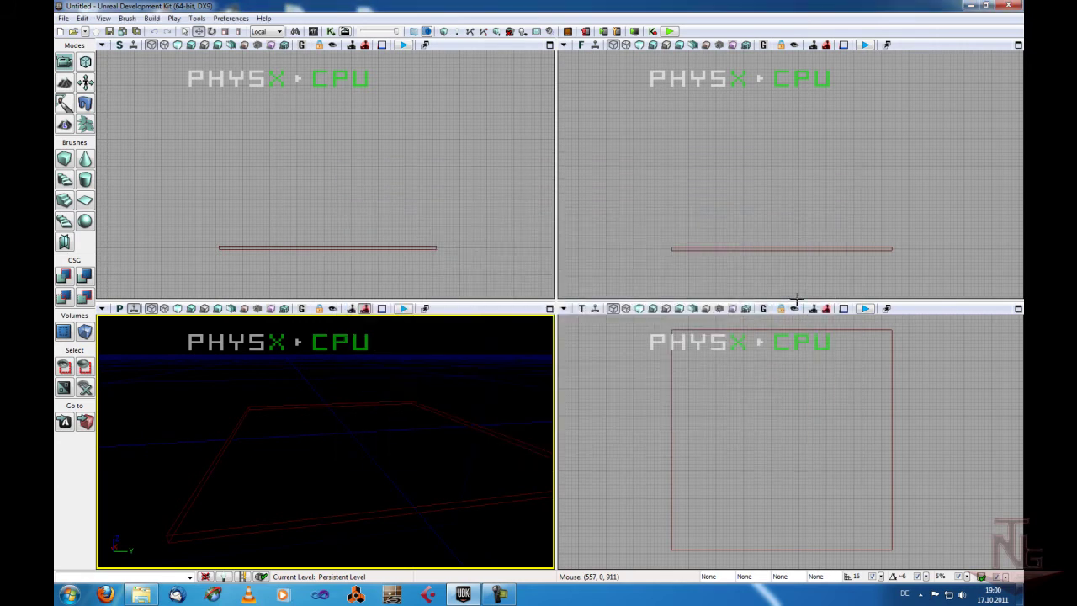
{"action": "left_click", "coordinate": [177, 308]}
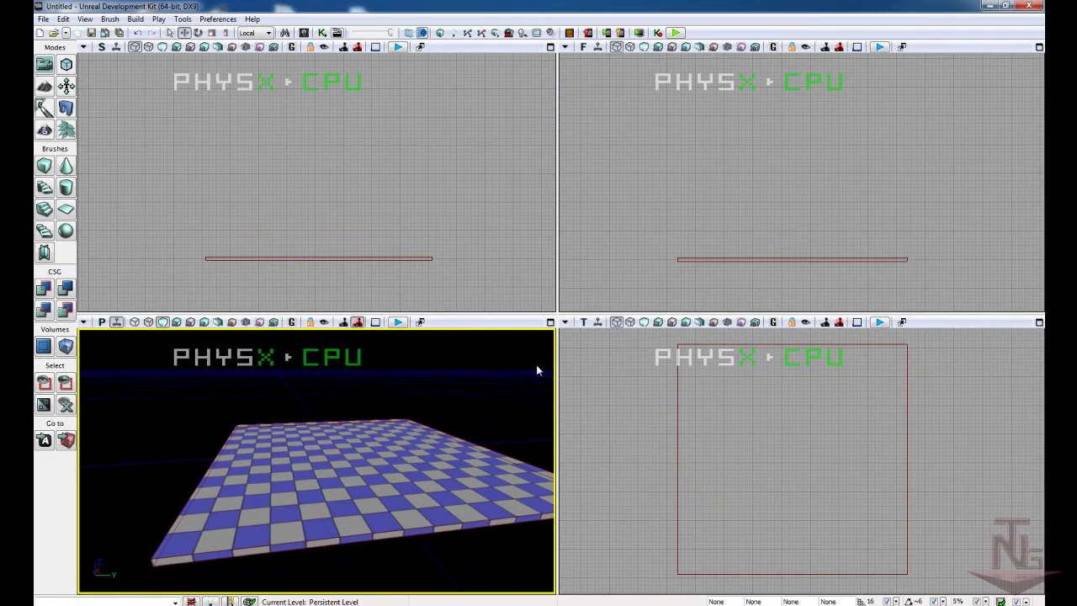
- Maximise the perspective view near the floor, try Lit mode, then return to Unlit
{"action": "left_click", "coordinate": [551, 322]}
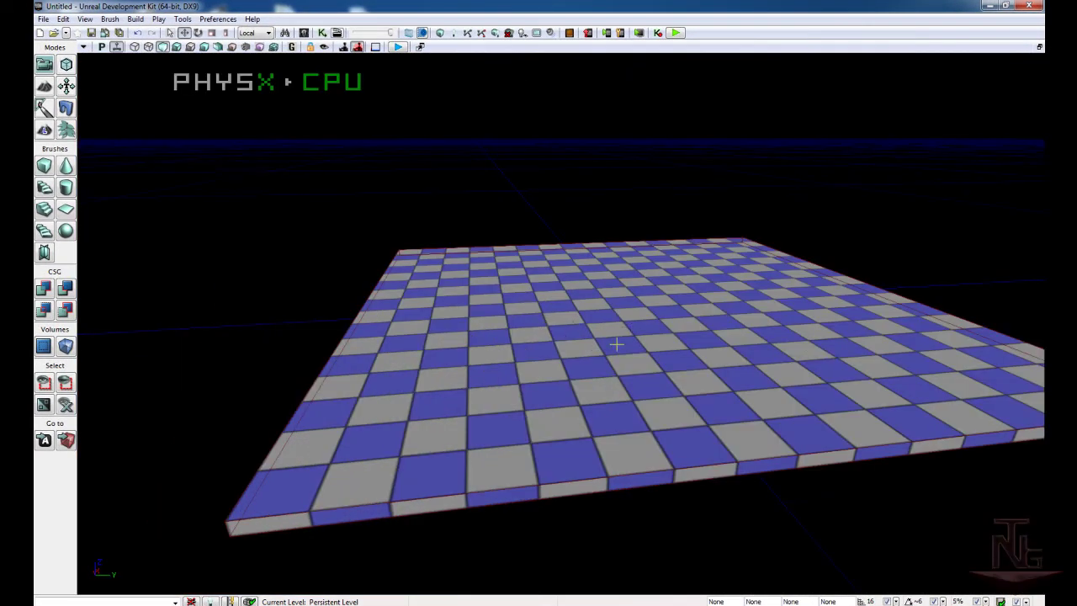
{"action": "left_click_drag", "start_coordinate": [615, 345], "coordinate": [695, 330]}
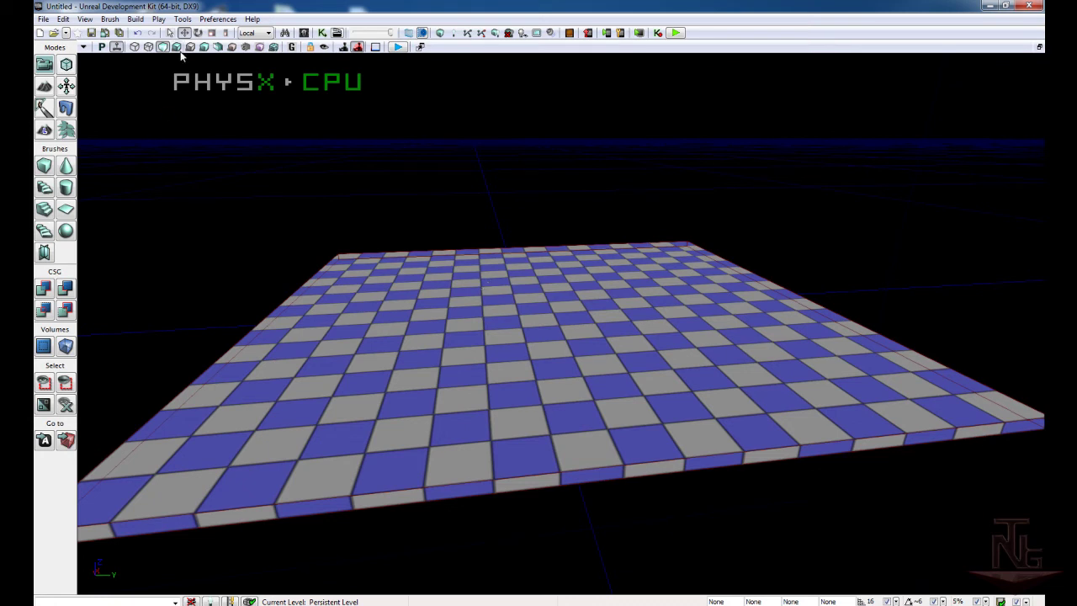
{"action": "left_click", "coordinate": [177, 50]}
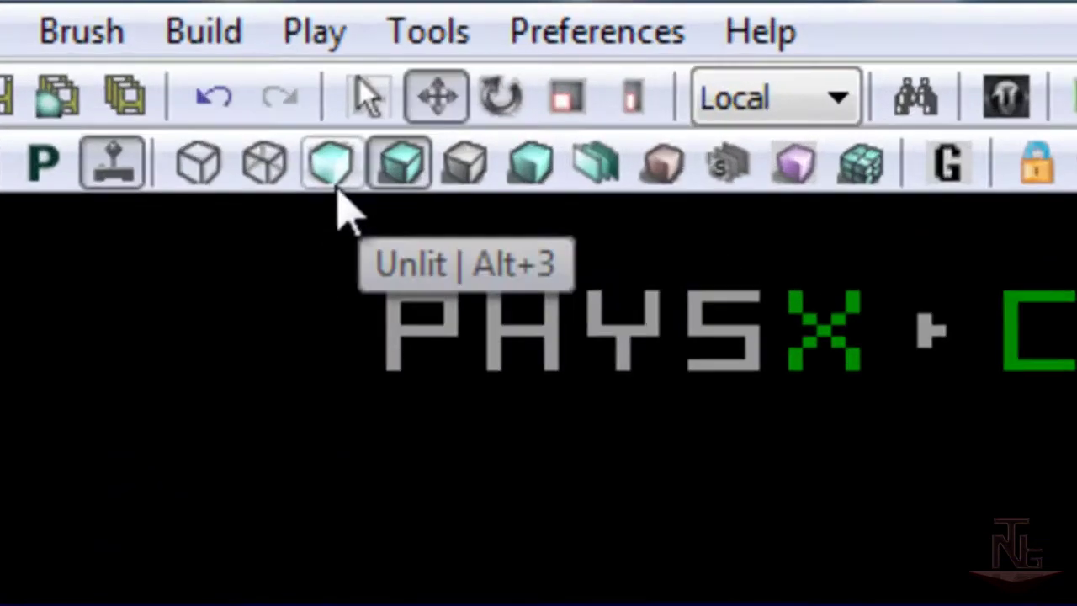
{"action": "left_click", "coordinate": [162, 48]}
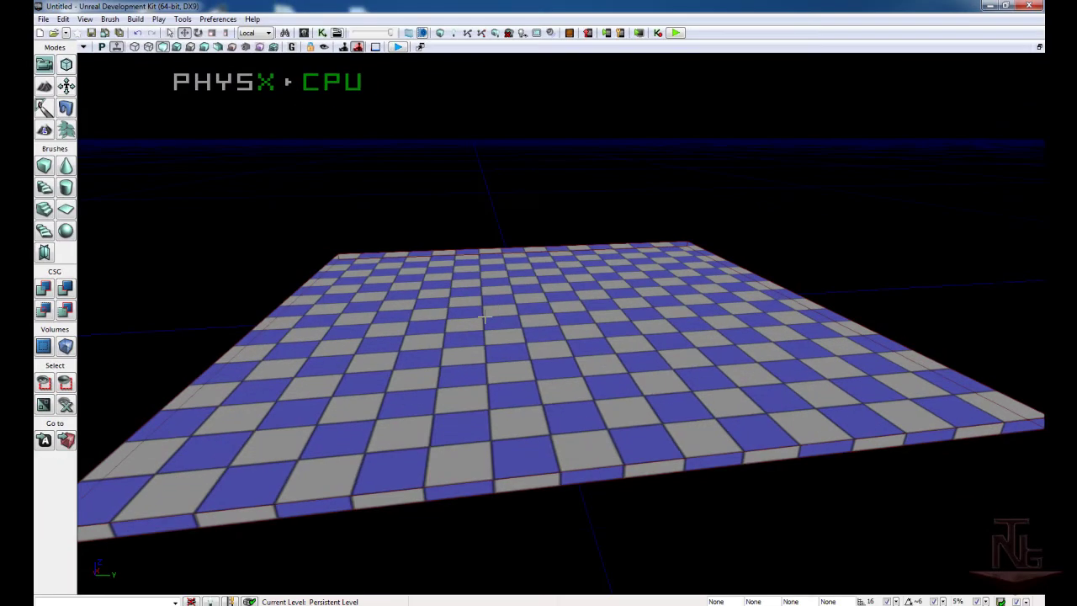
{"action": "right_click", "coordinate": [483, 317]}
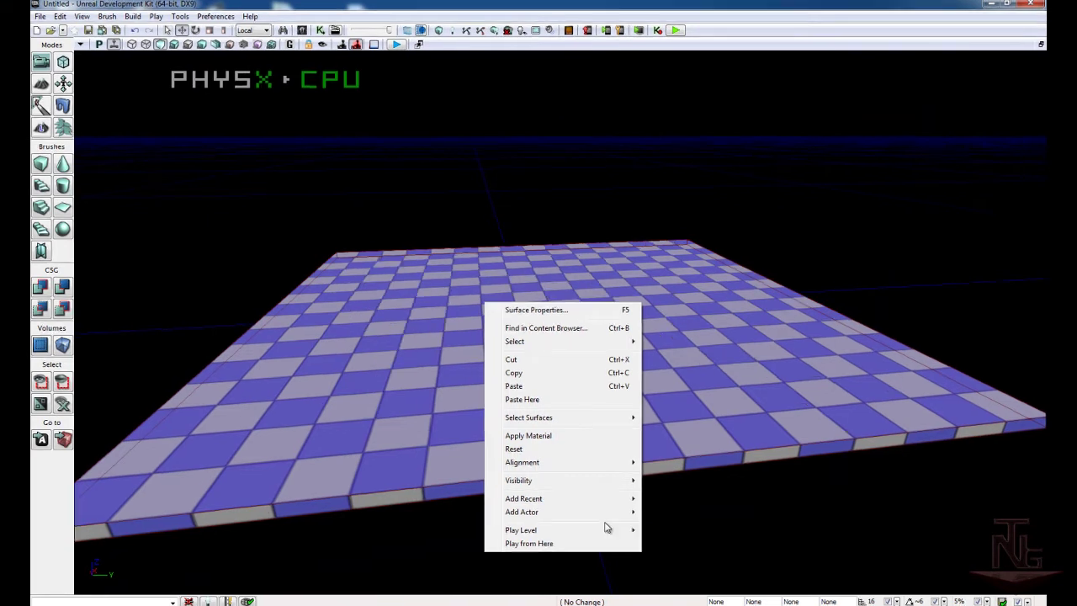
{"action": "mouse_move", "coordinate": [460, 419]}
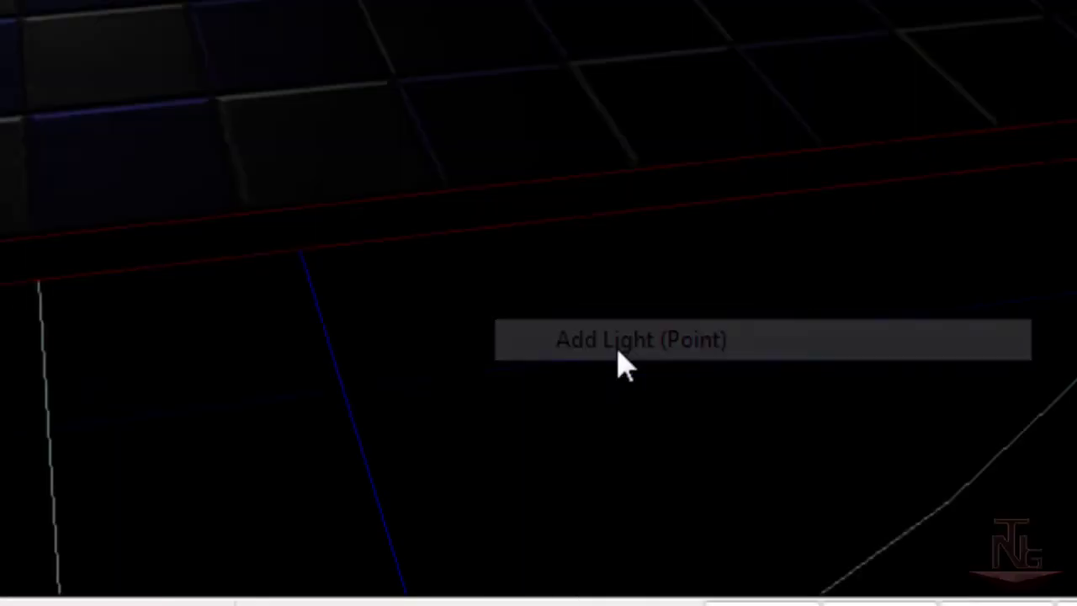
{"action": "left_click", "coordinate": [618, 354]}
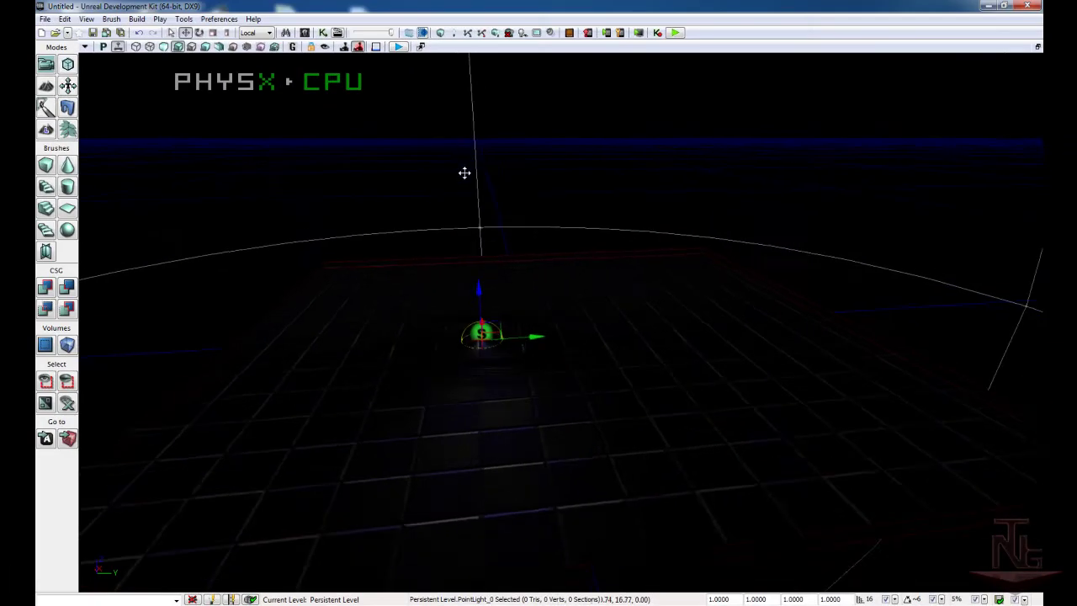
{"action": "mouse_move", "coordinate": [465, 290]}
{"action": "left_mouse_down"}
{"action": "mouse_move", "coordinate": [477, 166]}
{"action": "mouse_move", "coordinate": [477, 239]}
{"action": "left_mouse_up"}
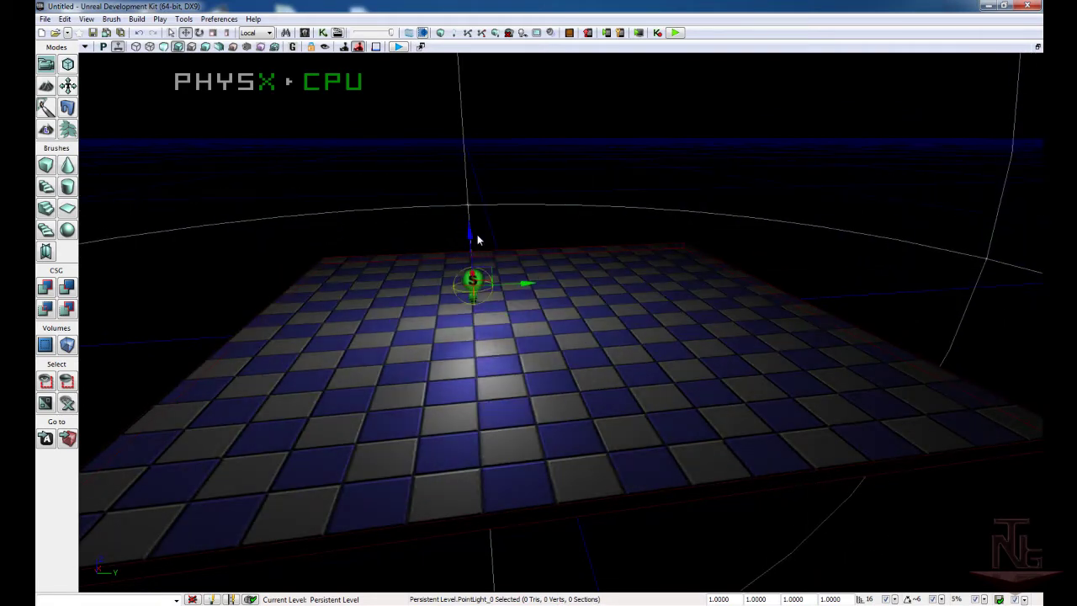
{"action": "key", "text": "Delete"}
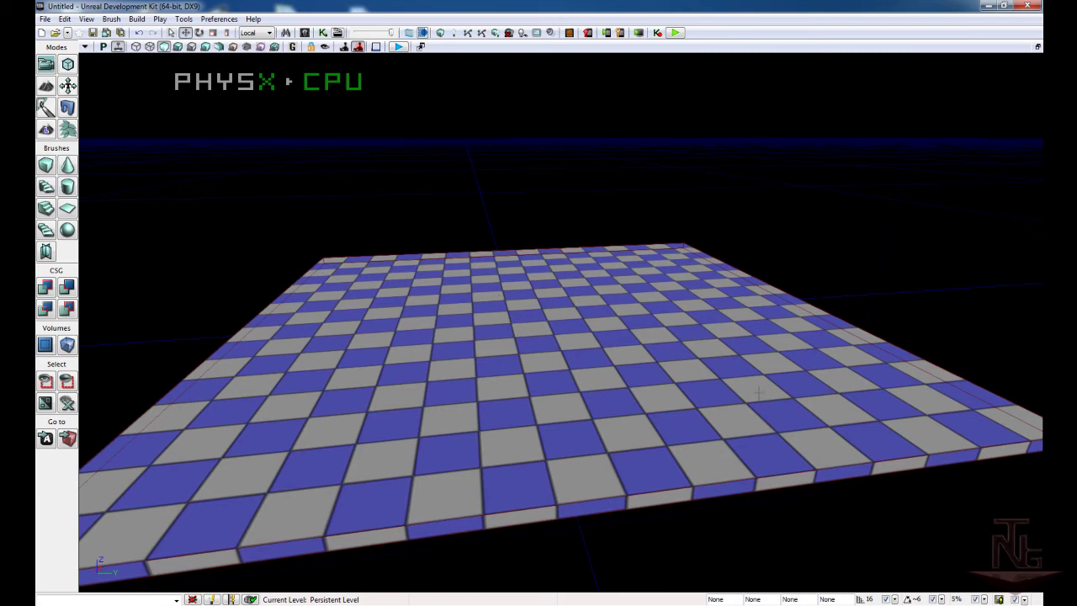
{"action": "left_click", "coordinate": [678, 396]}
{"action": "left_click", "coordinate": [440, 345]}
{"action": "left_click", "coordinate": [579, 312]}
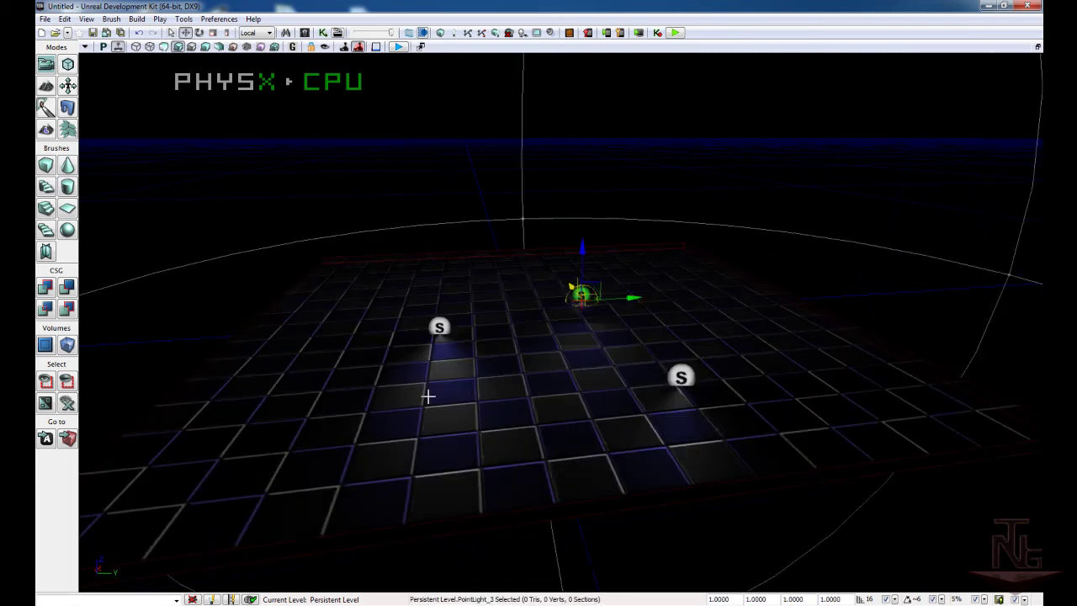
{"action": "left_click", "coordinate": [311, 425]}
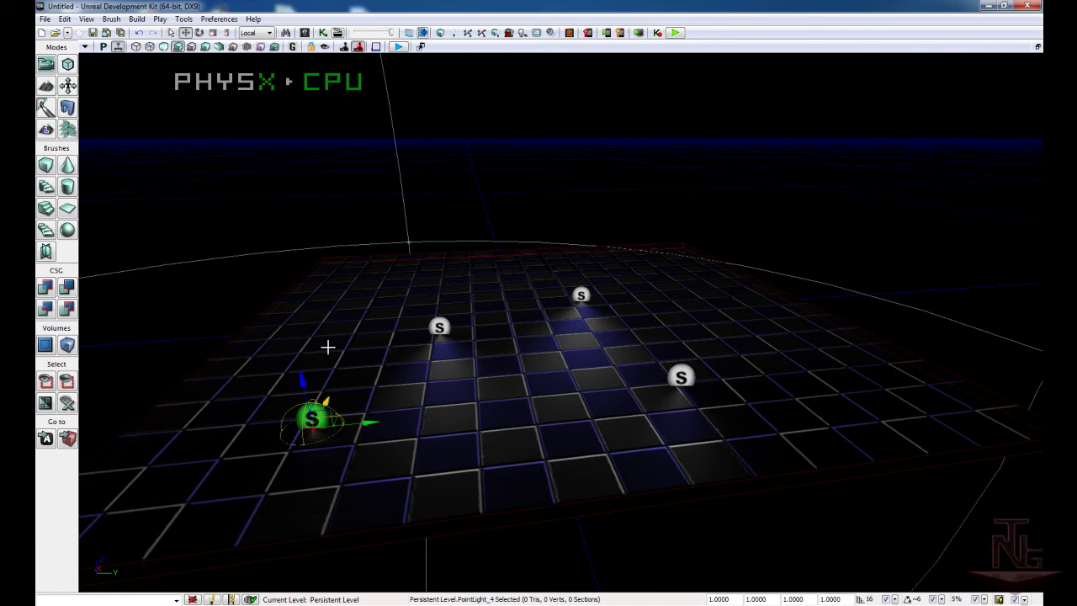
{"action": "left_click", "coordinate": [353, 308]}
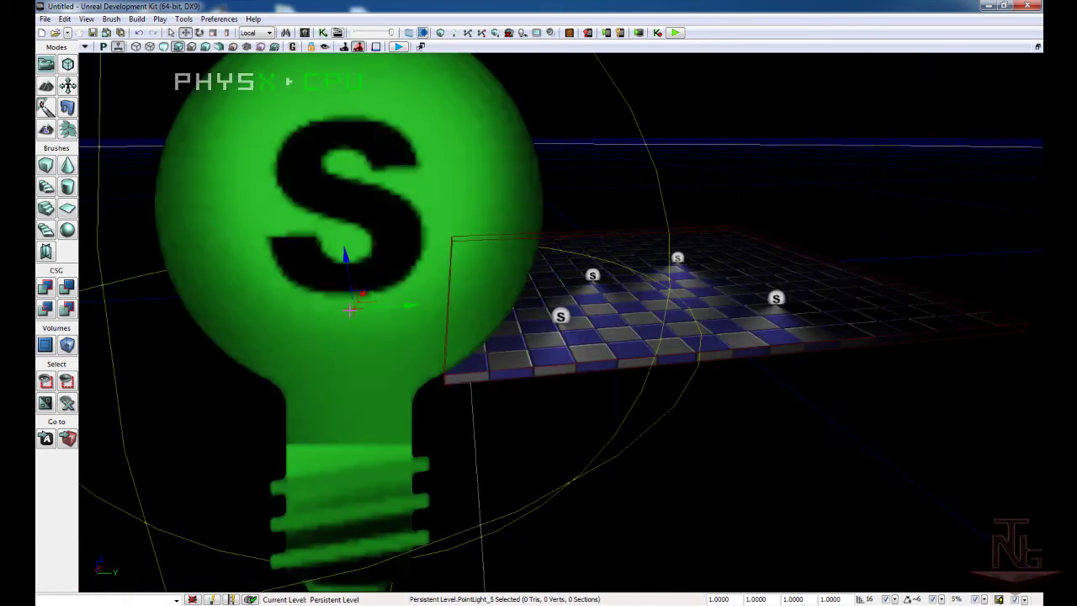
{"action": "key", "text": "Delete"}
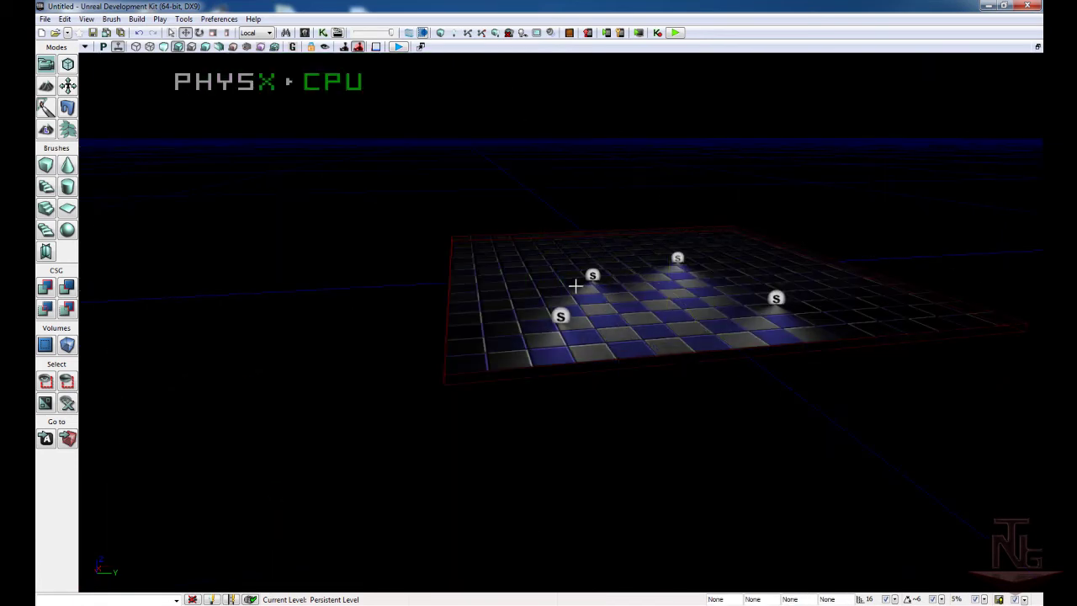
{"action": "mouse_move", "coordinate": [687, 280]}
{"action": "left_mouse_down"}
{"action": "mouse_move", "coordinate": [788, 257]}
{"action": "mouse_move", "coordinate": [789, 293]}
{"action": "mouse_move", "coordinate": [682, 248]}
{"action": "mouse_move", "coordinate": [516, 309]}
{"action": "left_mouse_up"}
{"action": "left_click", "coordinate": [439, 333]}
{"action": "key", "text": "Delete"}
{"action": "left_click", "coordinate": [506, 296]}
{"action": "key", "text": "Delete"}
{"action": "left_click", "coordinate": [608, 281]}
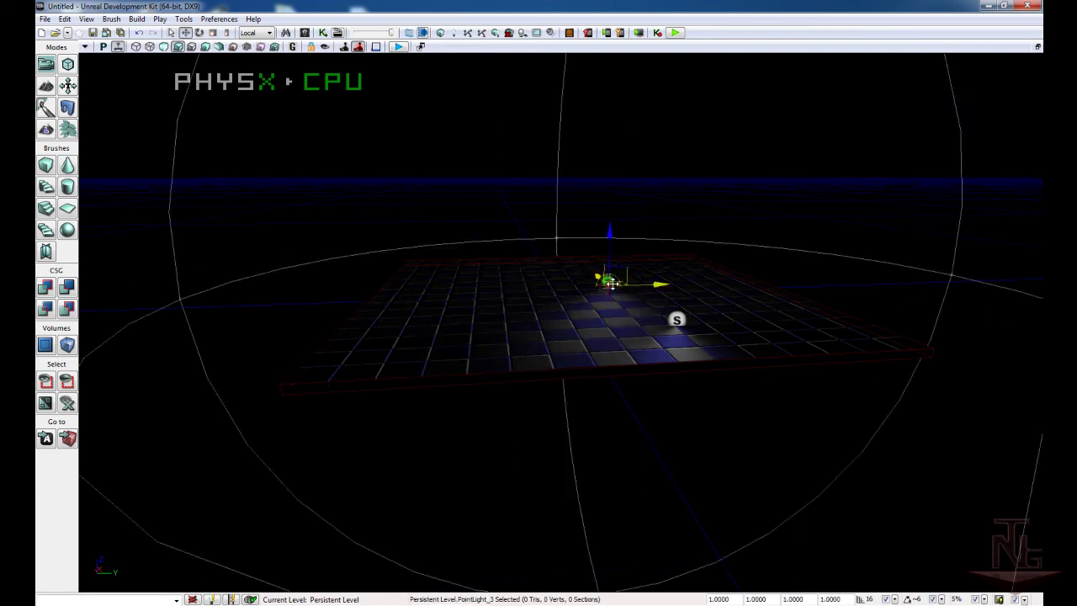
{"action": "key", "text": "Delete"}
{"action": "left_click", "coordinate": [677, 320]}
{"action": "key", "text": "Delete"}
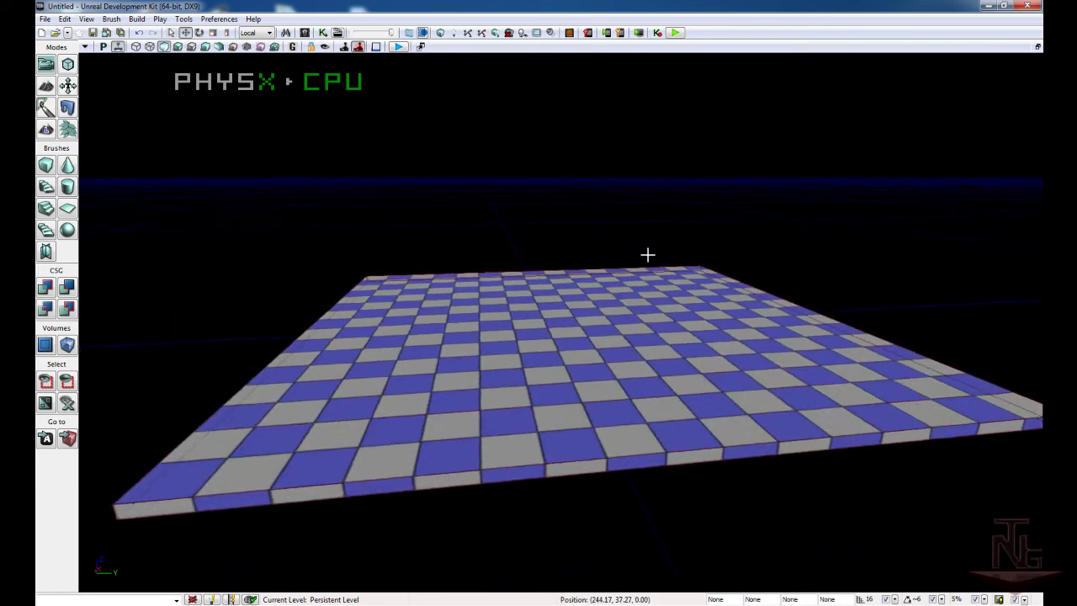
{"action": "left_click_drag", "start_coordinate": [644, 355], "coordinate": [652, 238]}
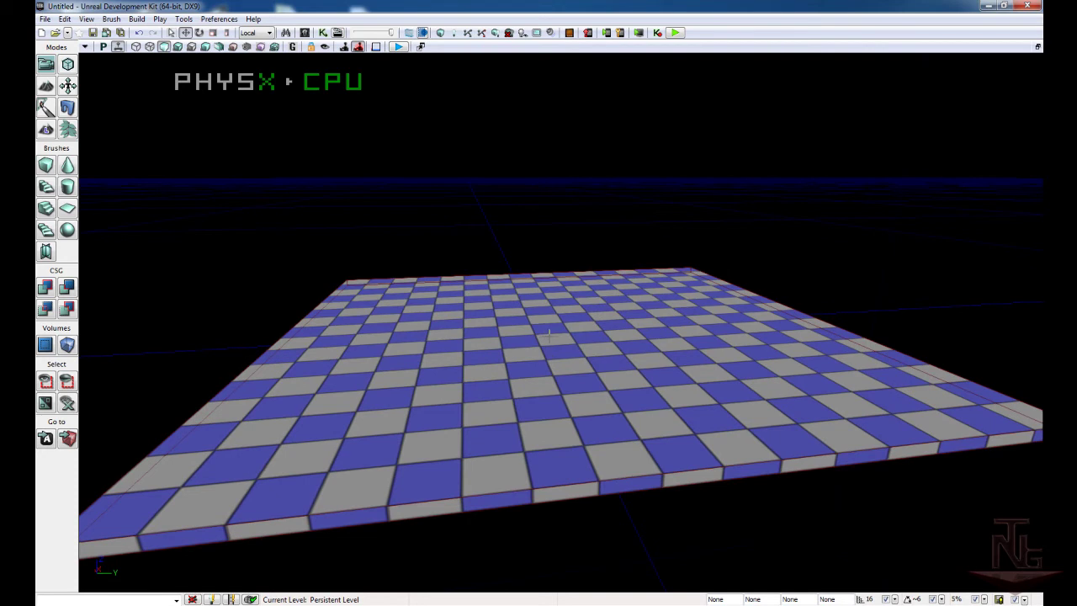
- Place a point light on the floor and raise it above the slab
{"action": "left_click", "coordinate": [548, 335]}
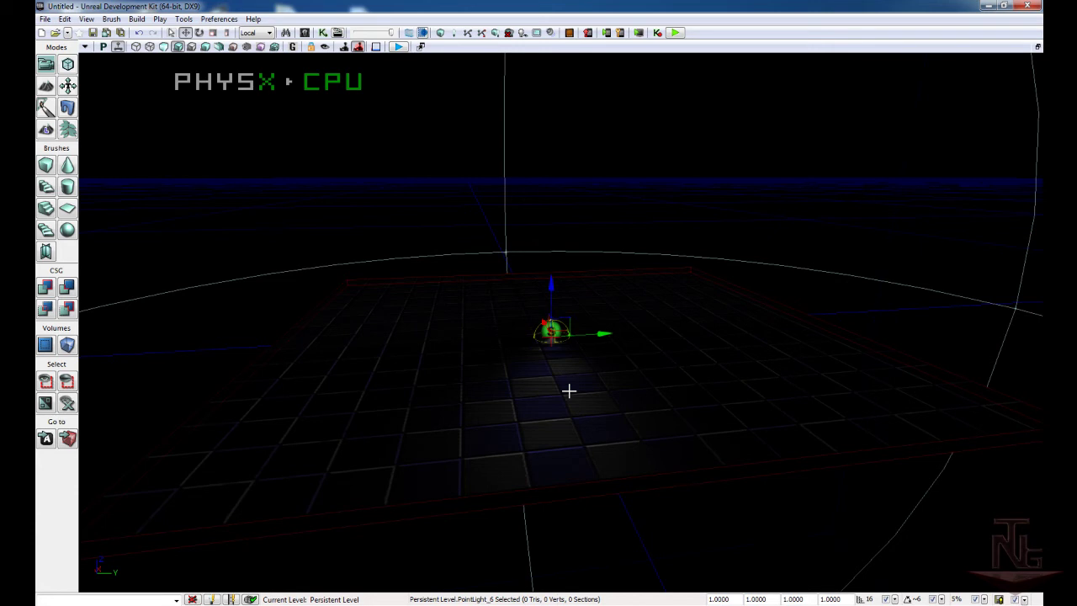
{"action": "left_click_drag", "start_coordinate": [556, 288], "coordinate": [554, 131]}
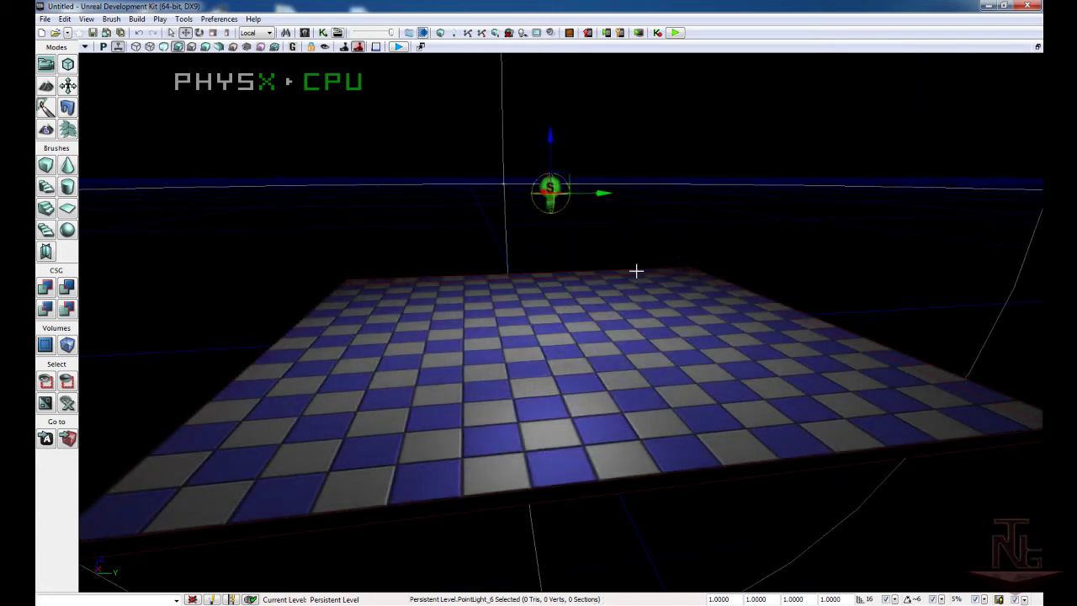
{"action": "scroll", "coordinate": [637, 271], "scroll_direction": "down", "scroll_amount": 3}
{"action": "scroll", "coordinate": [637, 271], "scroll_direction": "down", "scroll_amount": 3}
{"action": "scroll", "coordinate": [637, 271], "scroll_direction": "down", "scroll_amount": 2}
{"action": "scroll", "coordinate": [637, 270], "scroll_direction": "down", "scroll_amount": 2}
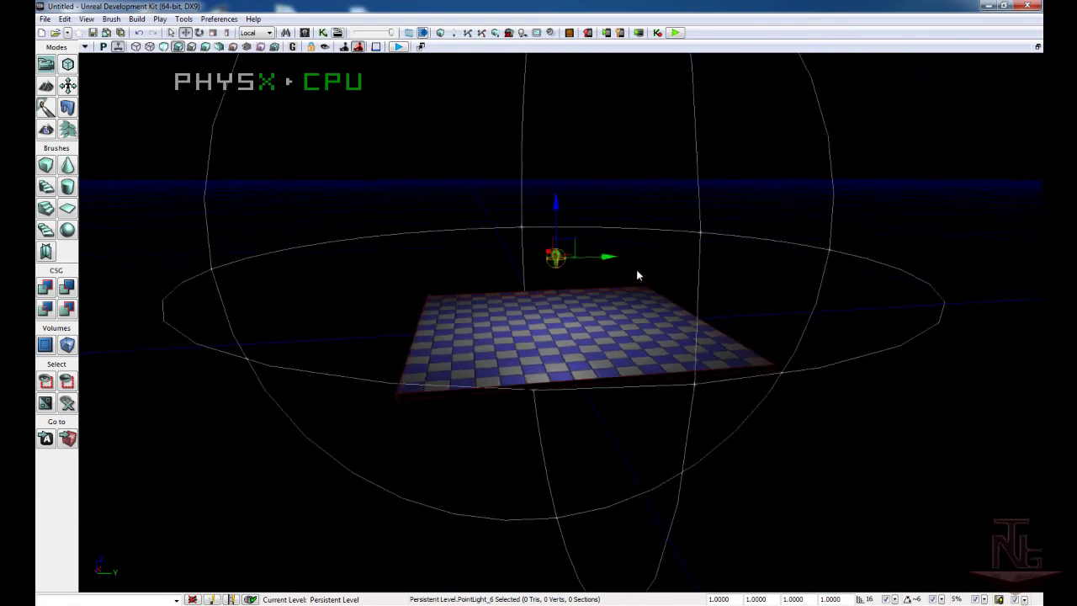
{"action": "scroll", "coordinate": [636, 269], "scroll_direction": "down", "scroll_amount": 2}
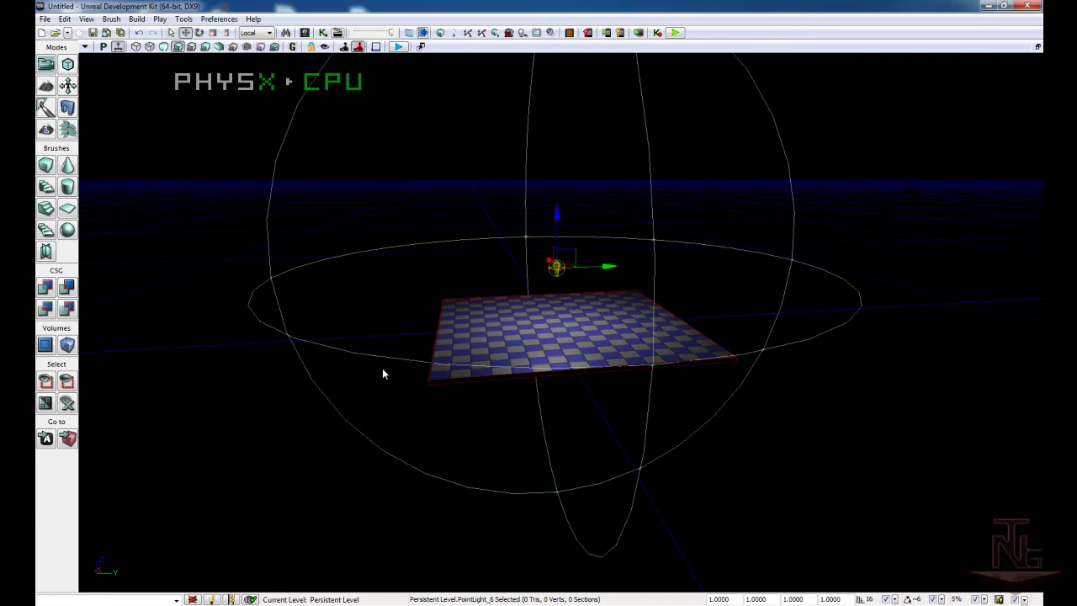
- Shrink the point light's radius and lower it toward the checkered floor
{"action": "key", "text": "space"}
{"action": "key", "text": "space"}
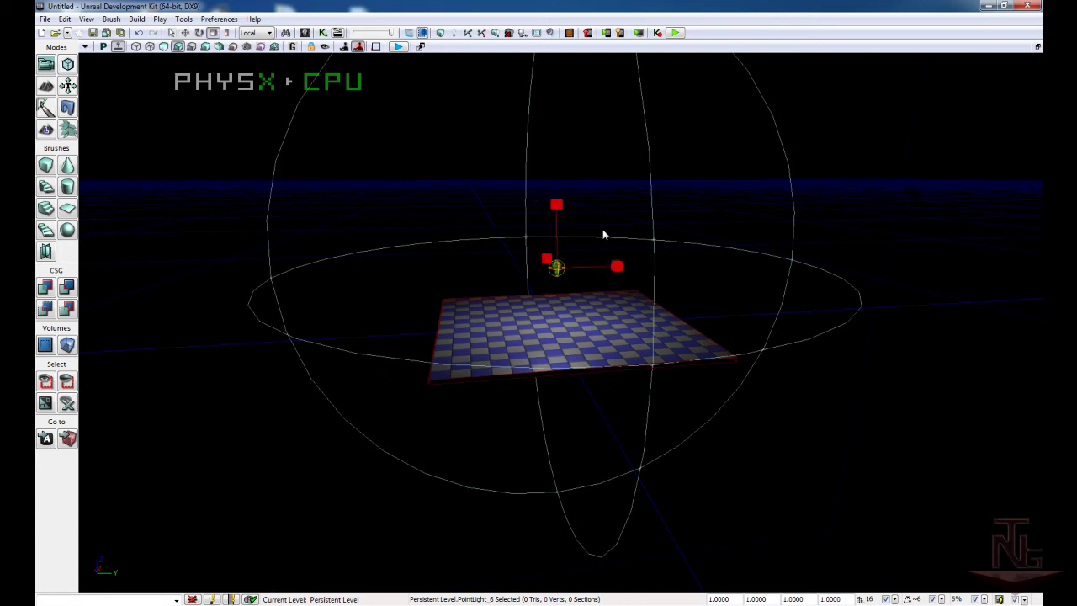
{"action": "mouse_move", "coordinate": [618, 266]}
{"action": "left_mouse_down"}
{"action": "mouse_move", "coordinate": [533, 271]}
{"action": "mouse_move", "coordinate": [556, 268]}
{"action": "left_mouse_up"}
{"action": "left_click", "coordinate": [171, 32]}
{"action": "left_click", "coordinate": [185, 33]}
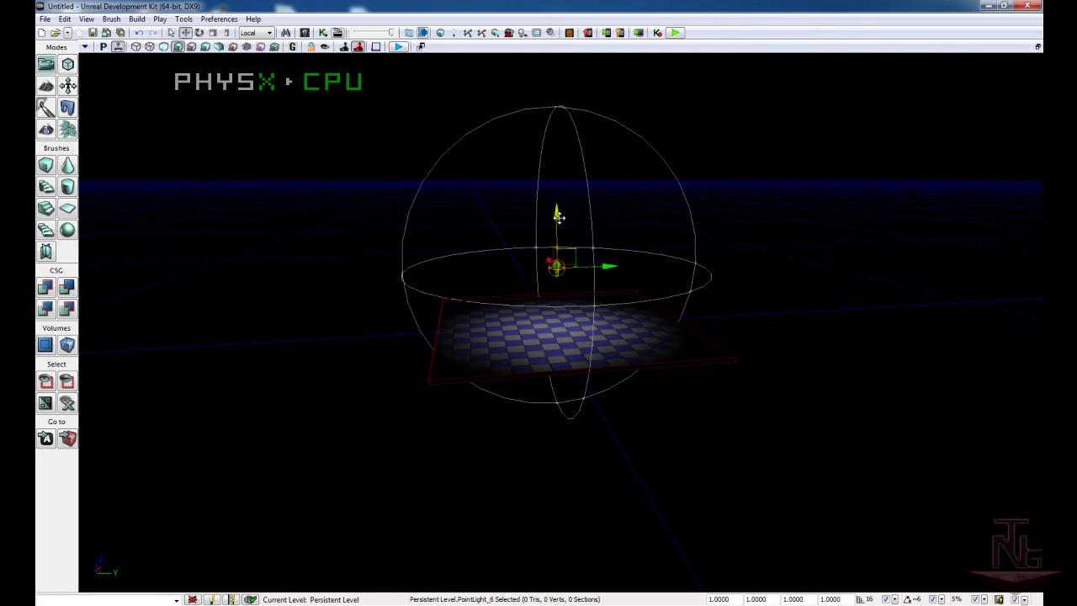
{"action": "mouse_move", "coordinate": [557, 216]}
{"action": "left_mouse_down"}
{"action": "mouse_move", "coordinate": [561, 251]}
{"action": "mouse_move", "coordinate": [561, 237]}
{"action": "left_mouse_up"}
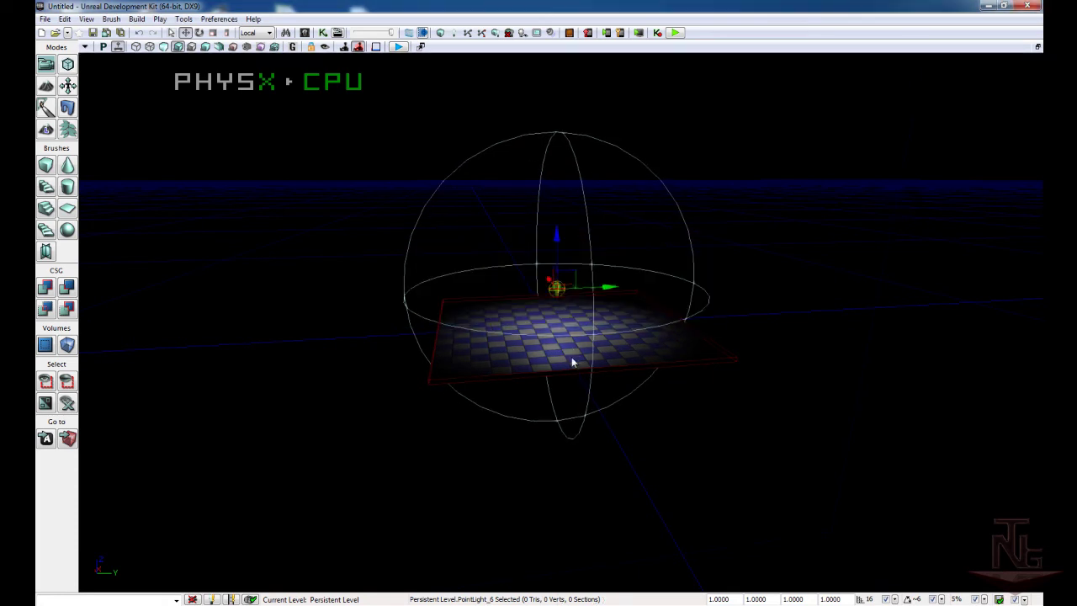
{"action": "left_click_drag", "start_coordinate": [572, 362], "coordinate": [589, 53]}
{"action": "left_click_drag", "start_coordinate": [535, 367], "coordinate": [563, 420]}
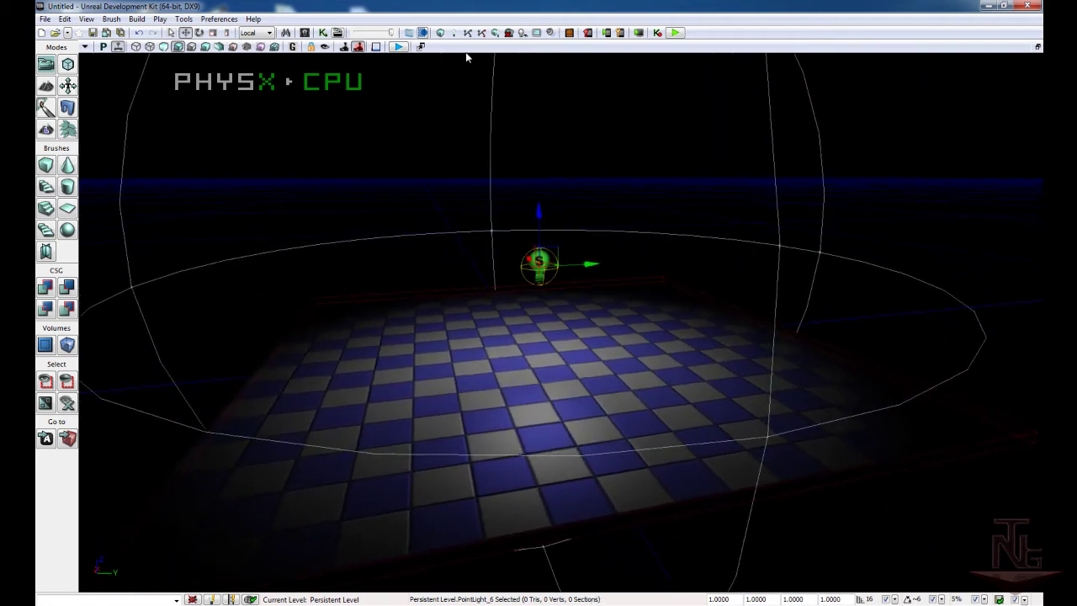
- Rebuild lighting with Use Lightmass unchecked and dismiss the Map Check report
{"action": "left_click", "coordinate": [454, 32]}
{"action": "left_click", "coordinate": [434, 398]}
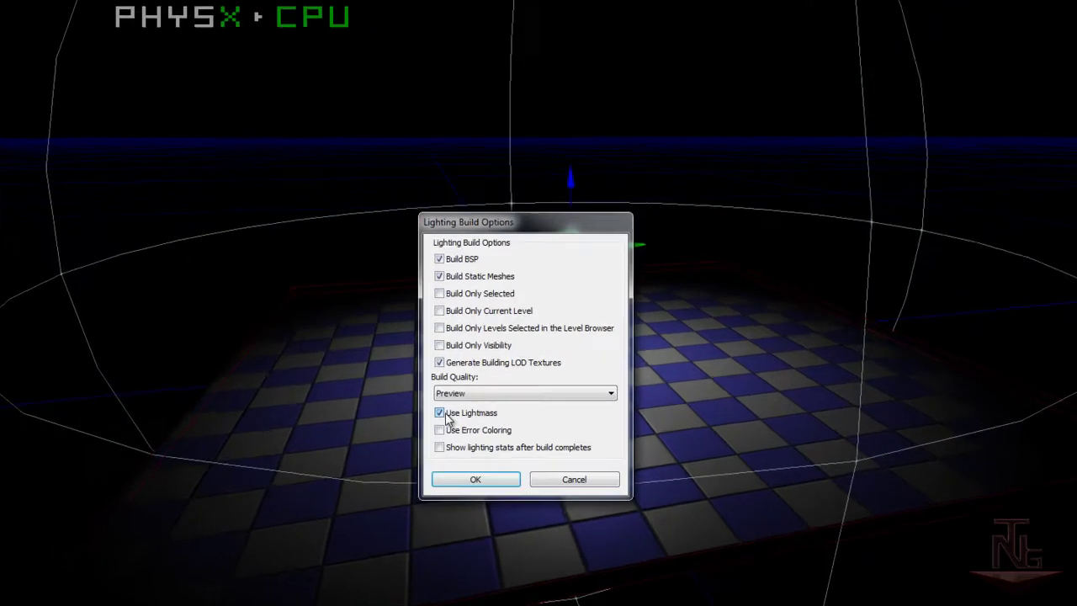
{"action": "left_click", "coordinate": [462, 452]}
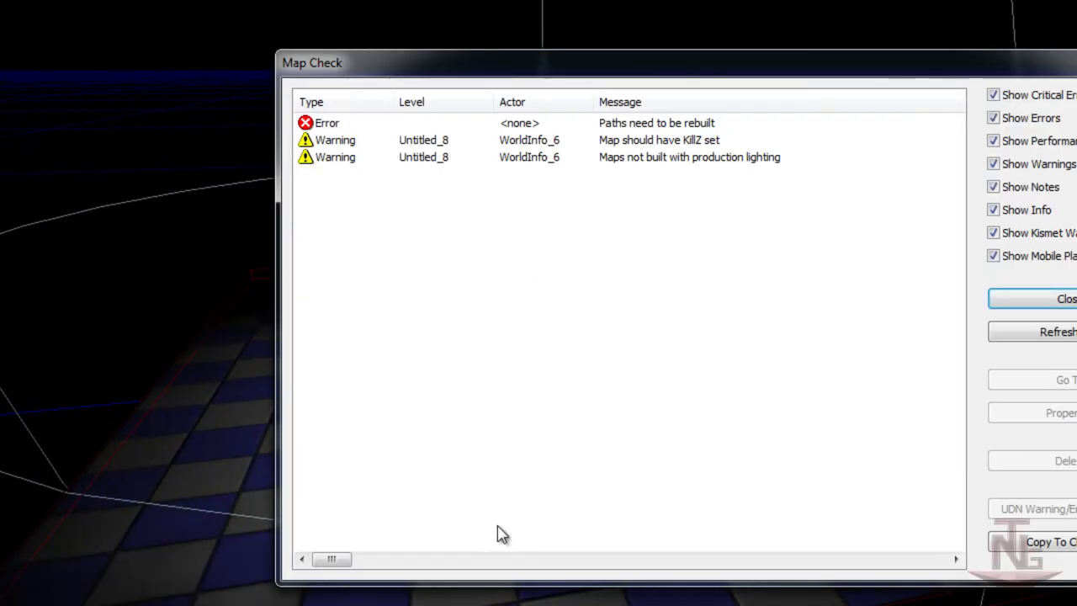
{"action": "left_click", "coordinate": [1034, 298]}
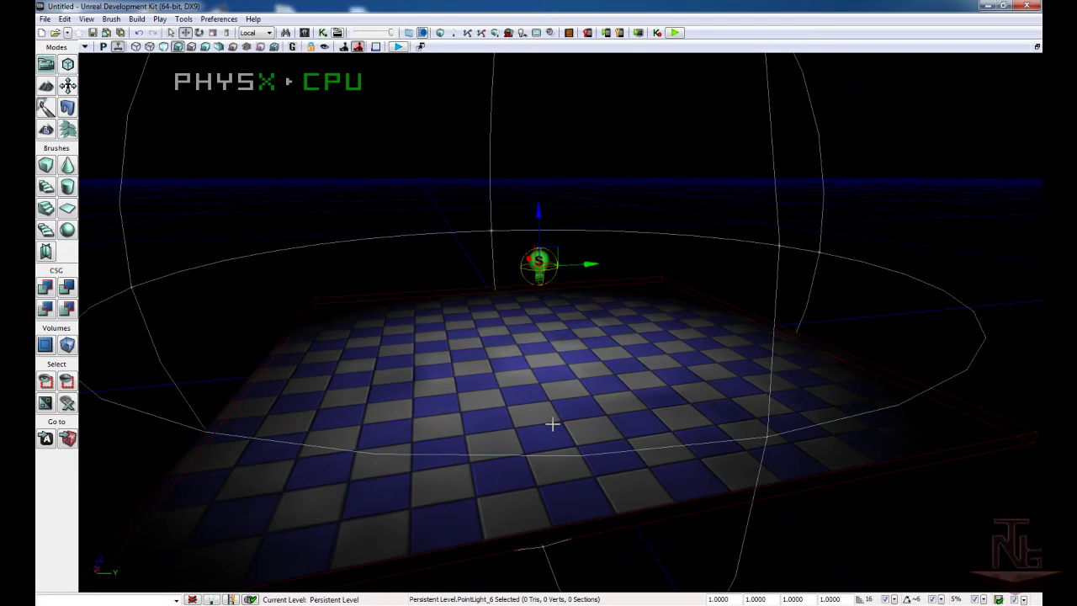
- Back in the four-view layout, centre the point light over the floor in the top view
{"action": "left_click", "coordinate": [1036, 47]}
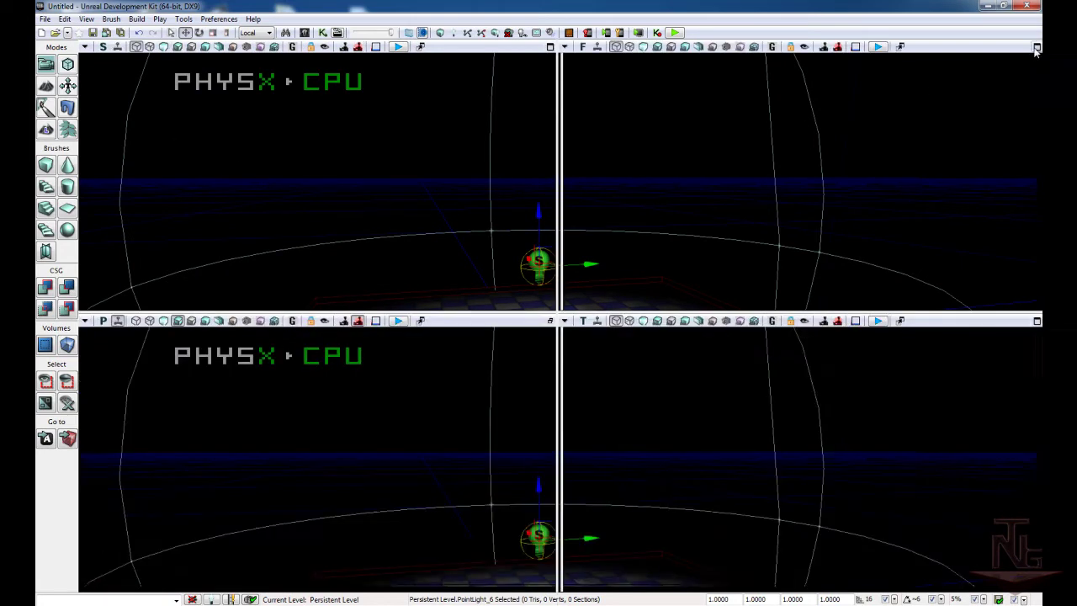
{"action": "left_click_drag", "start_coordinate": [352, 220], "coordinate": [364, 221]}
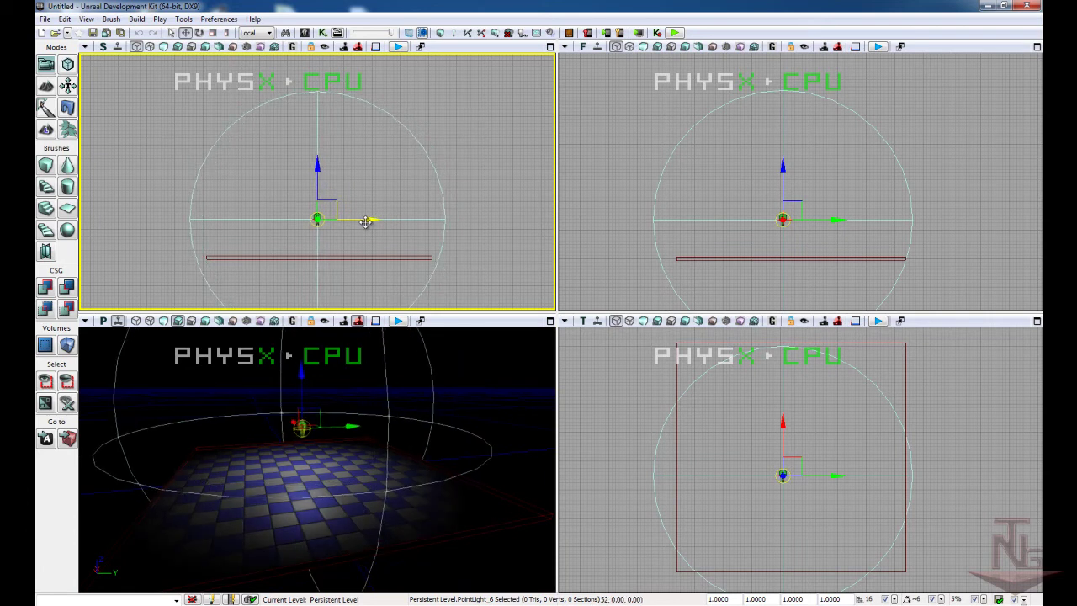
{"action": "left_click", "coordinate": [494, 233]}
- Move the red builder brush off to the left of the floor slab
{"action": "left_click", "coordinate": [706, 459]}
{"action": "scroll", "coordinate": [869, 457], "scroll_direction": "down", "scroll_amount": 2}
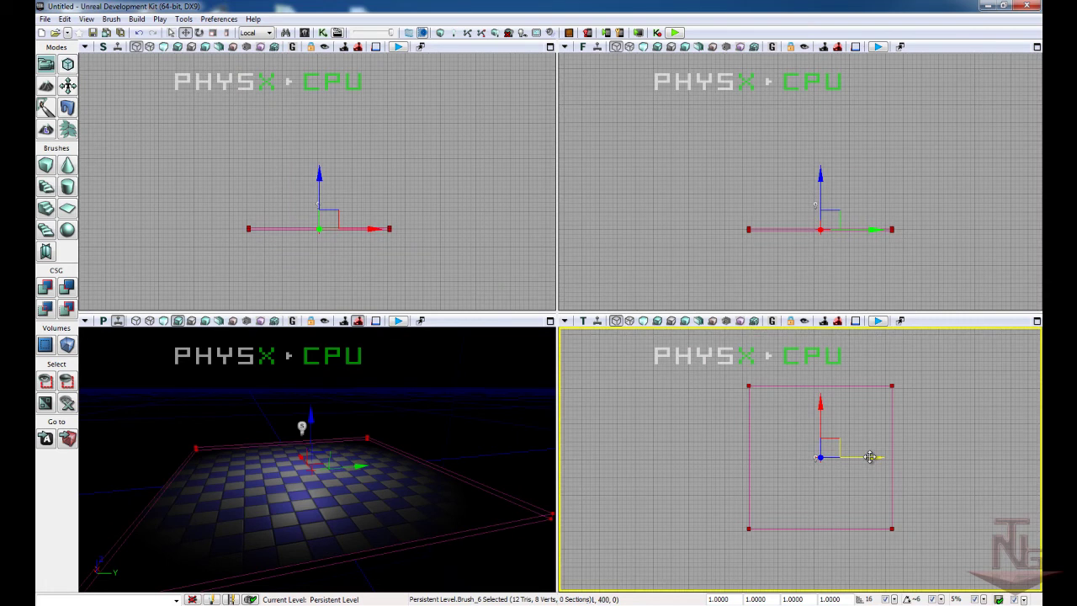
{"action": "left_click", "coordinate": [708, 398]}
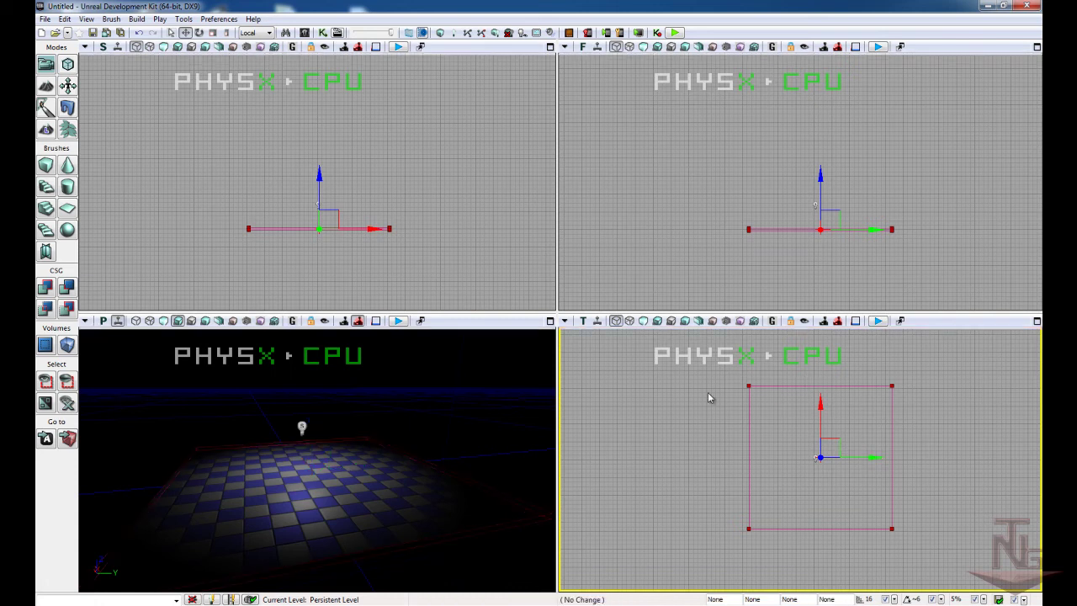
{"action": "left_click", "coordinate": [749, 397]}
{"action": "left_click_drag", "start_coordinate": [867, 457], "coordinate": [620, 456]}
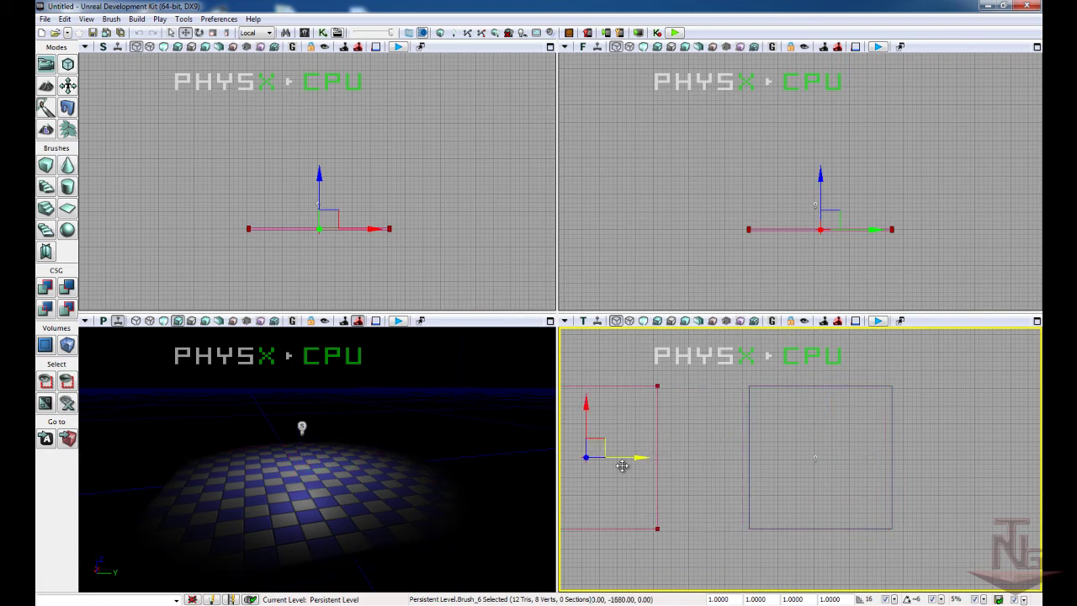
{"action": "left_click", "coordinate": [894, 442]}
- Nudge the floor slab brush slightly left and down
{"action": "left_click", "coordinate": [892, 441]}
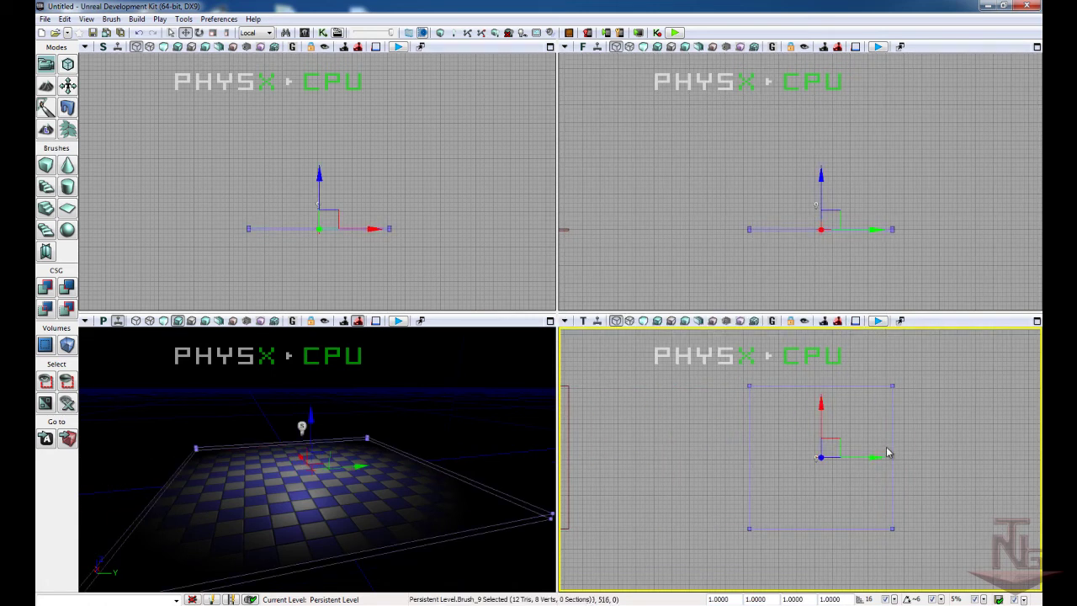
{"action": "left_click_drag", "start_coordinate": [873, 456], "coordinate": [868, 456]}
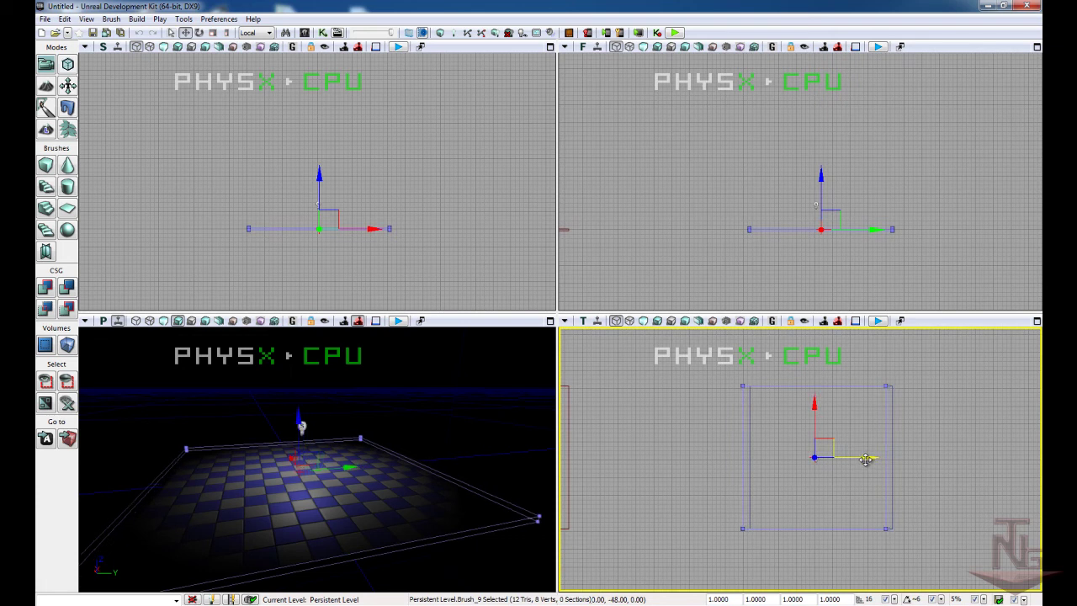
{"action": "left_click_drag", "start_coordinate": [823, 409], "coordinate": [823, 412]}
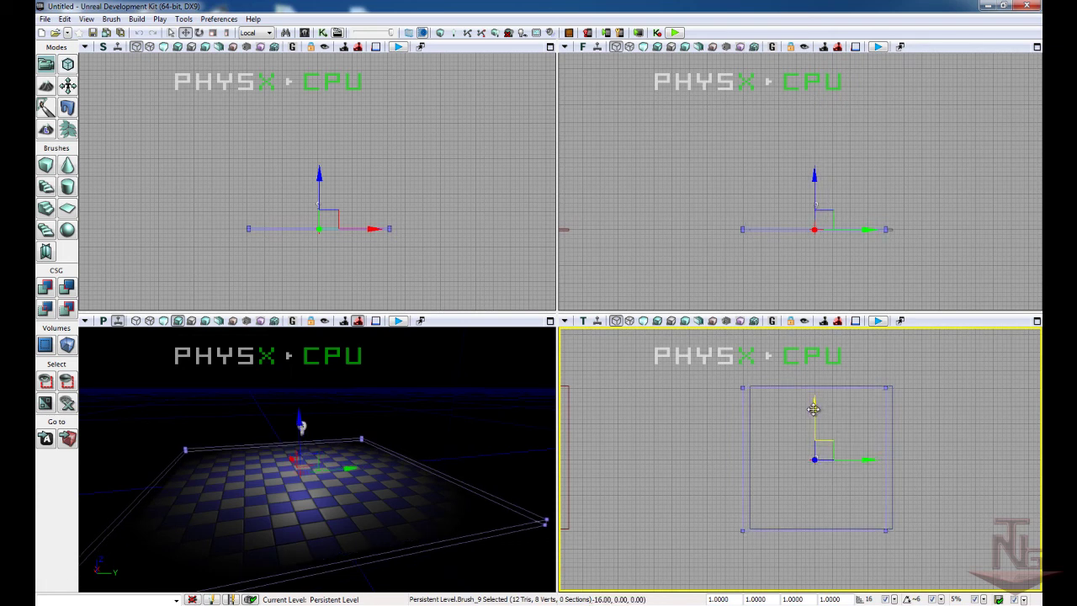
{"action": "scroll", "coordinate": [848, 488], "scroll_direction": "up", "scroll_amount": 2}
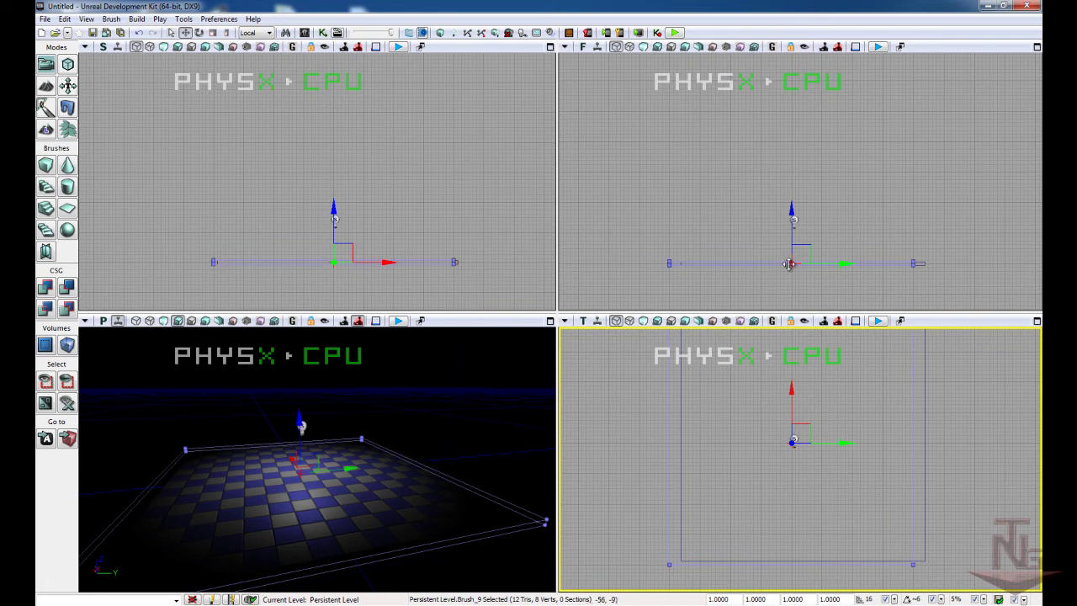
- Build geometry twice, closing the Map Check report after each rebuild
{"action": "left_click", "coordinate": [454, 33]}
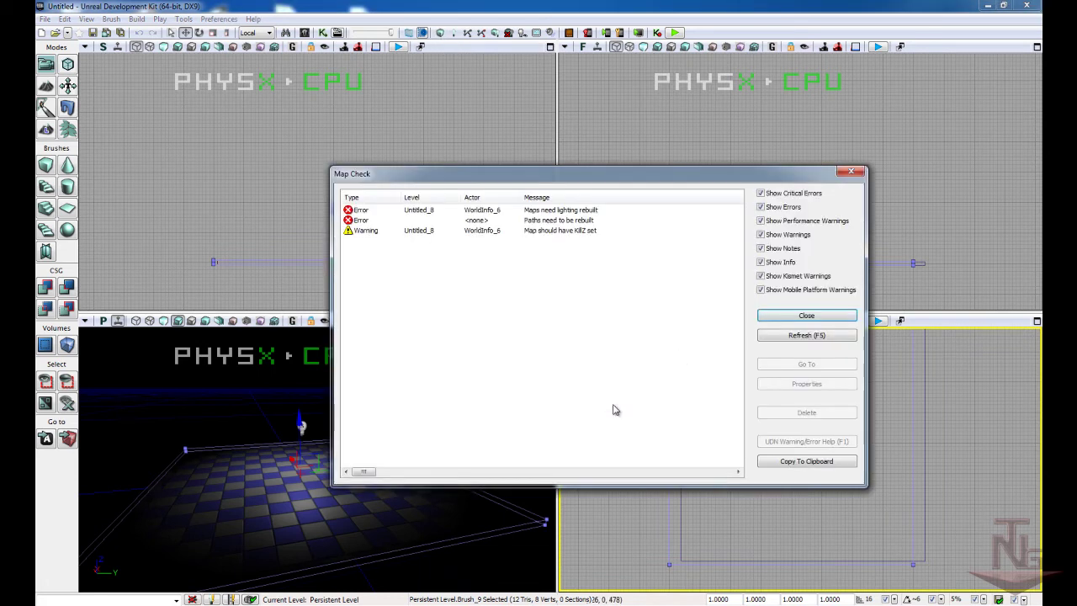
{"action": "left_click", "coordinate": [806, 315]}
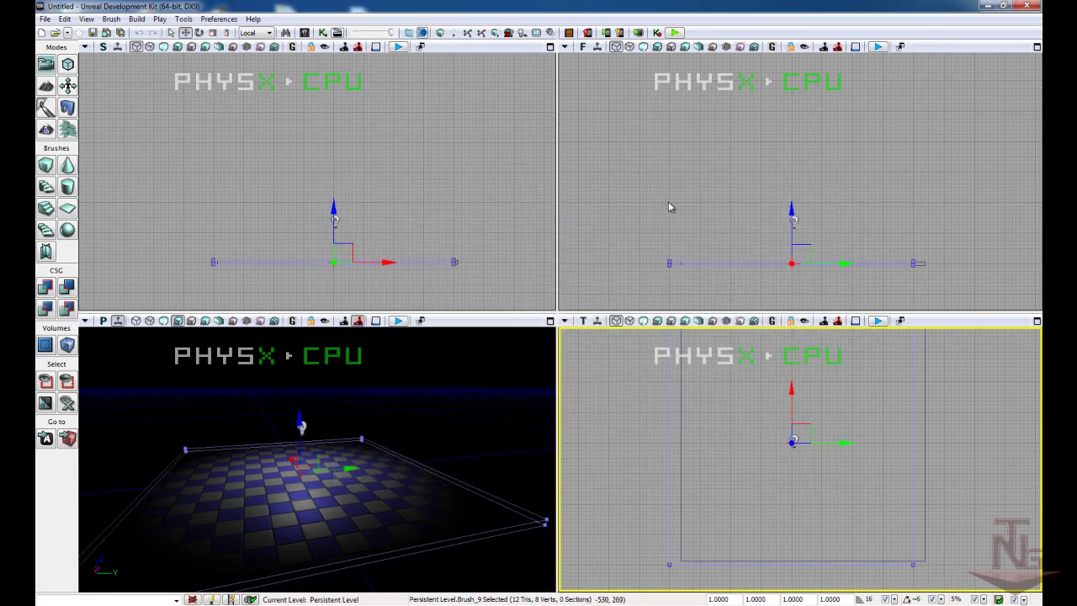
{"action": "left_click", "coordinate": [439, 33]}
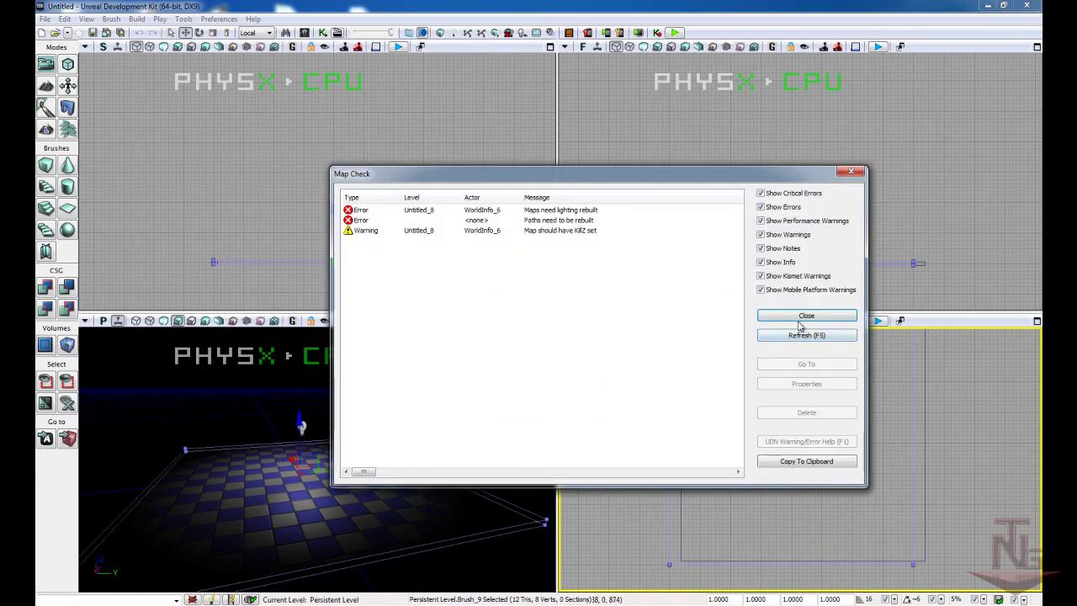
{"action": "left_click", "coordinate": [806, 322]}
{"action": "left_click", "coordinate": [924, 266]}
{"action": "left_click", "coordinate": [944, 266]}
{"action": "left_click", "coordinate": [924, 403]}
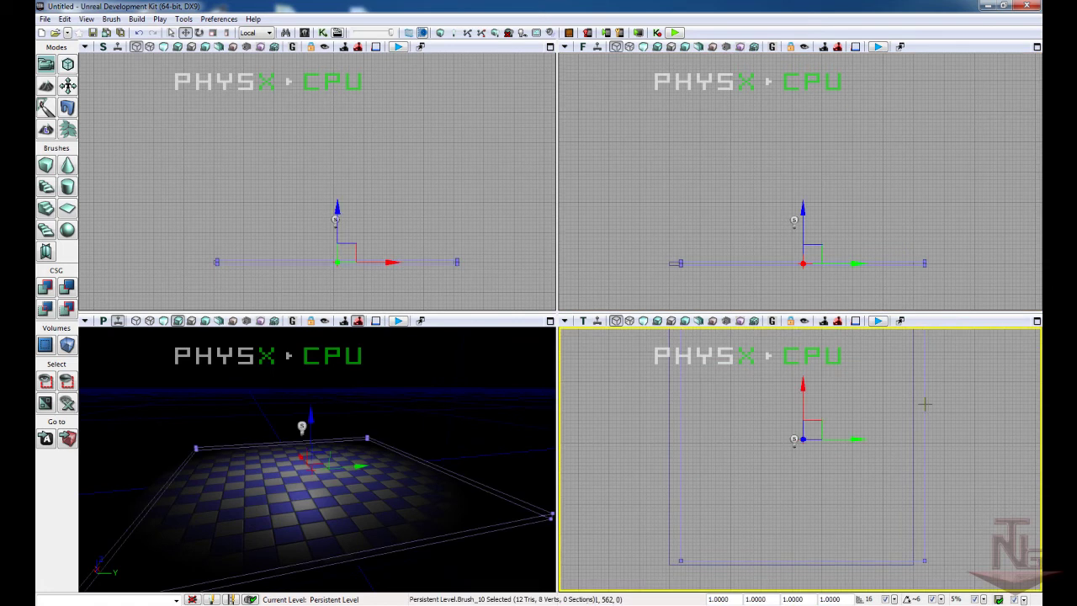
{"action": "left_click", "coordinate": [926, 410]}
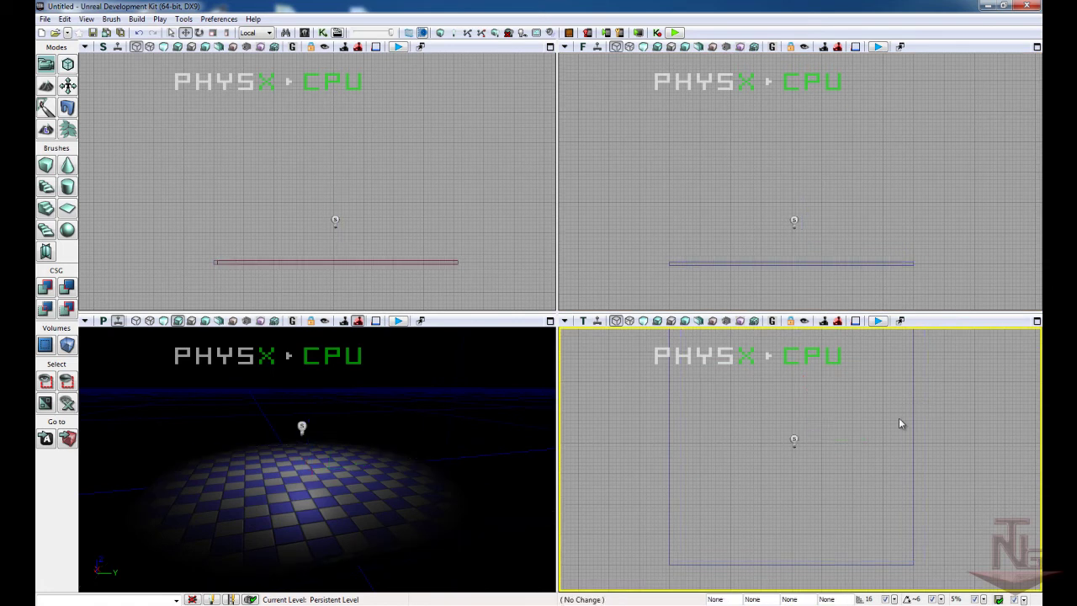
{"action": "left_click", "coordinate": [910, 412]}
{"action": "left_click", "coordinate": [834, 211]}
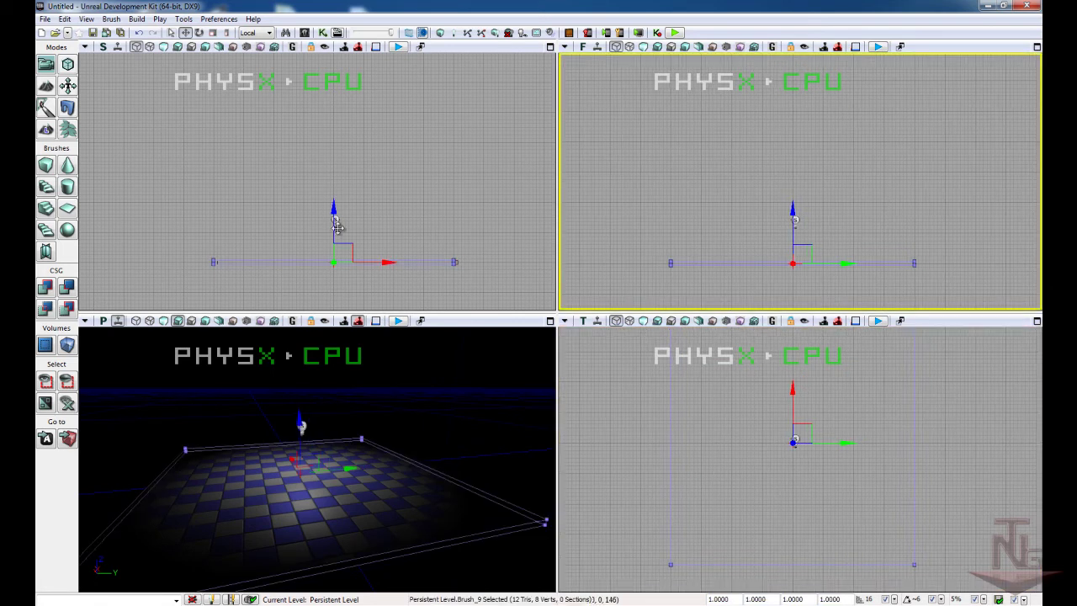
{"action": "left_click", "coordinate": [351, 222]}
{"action": "left_click", "coordinate": [336, 222]}
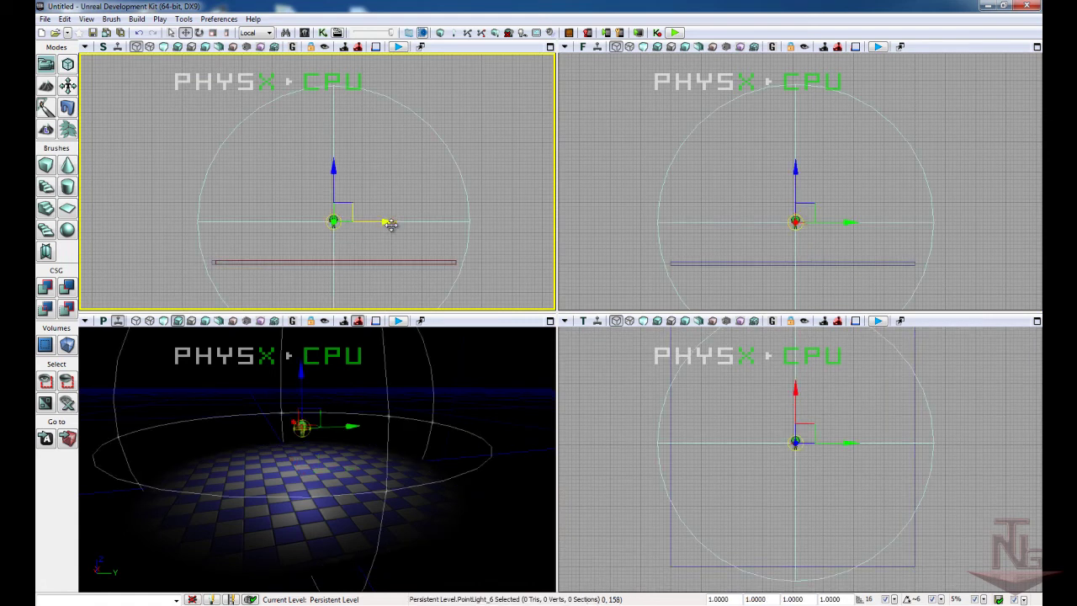
{"action": "left_click", "coordinate": [455, 263]}
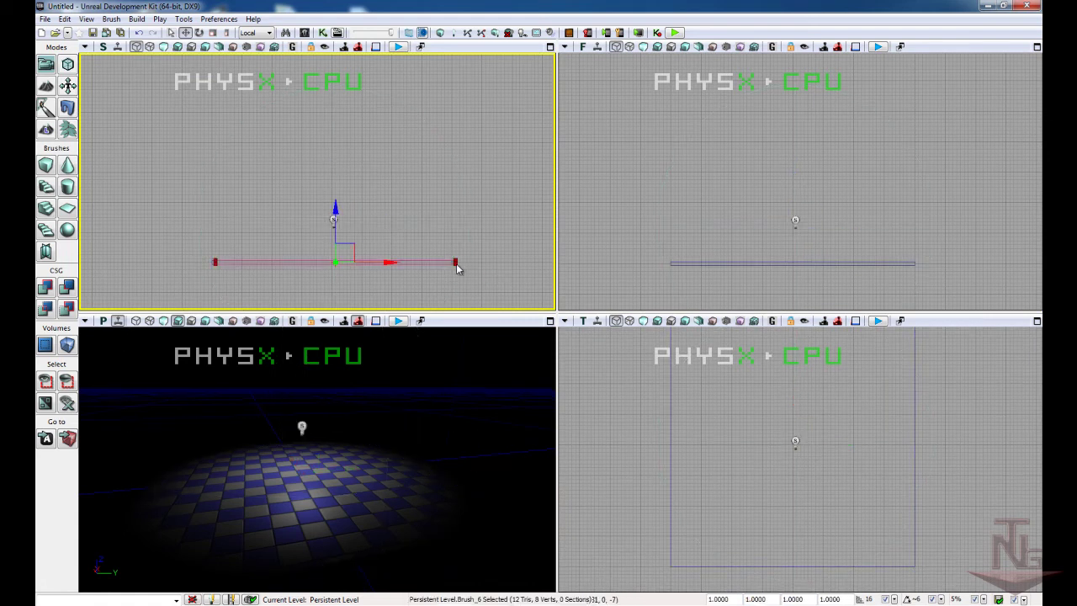
{"action": "scroll", "coordinate": [694, 480], "scroll_direction": "down", "scroll_amount": 2}
{"action": "mouse_move", "coordinate": [749, 412]}
{"action": "middle_mouse_down"}
{"action": "mouse_move", "coordinate": [728, 460]}
{"action": "mouse_move", "coordinate": [791, 392]}
{"action": "middle_mouse_up"}
{"action": "left_click_drag", "start_coordinate": [823, 410], "coordinate": [772, 443]}
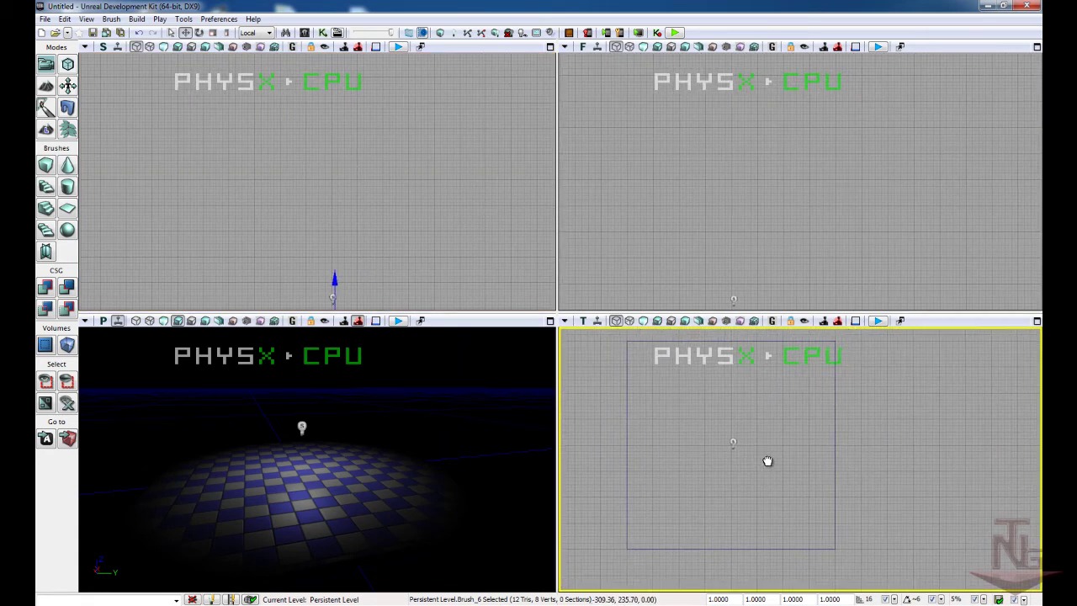
{"action": "left_click", "coordinate": [402, 266]}
{"action": "scroll", "coordinate": [402, 271], "scroll_direction": "down", "scroll_amount": 1}
{"action": "left_click_drag", "start_coordinate": [372, 284], "coordinate": [426, 188]}
{"action": "left_click", "coordinate": [376, 225]}
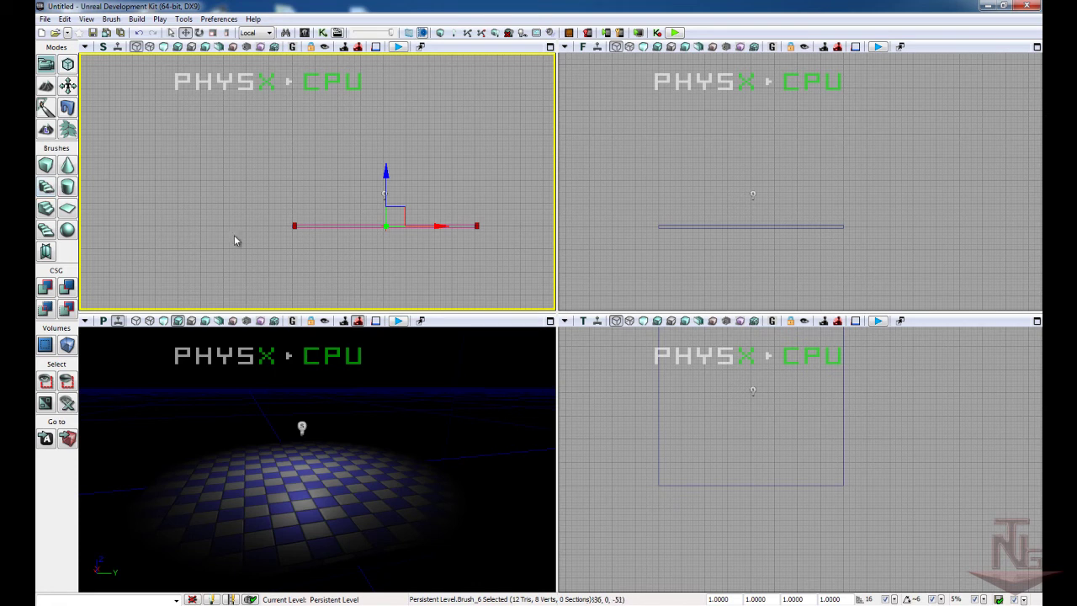
- Rebuild the Cube builder brush with Y set to 16 and Z set to 256
{"action": "right_click", "coordinate": [47, 166]}
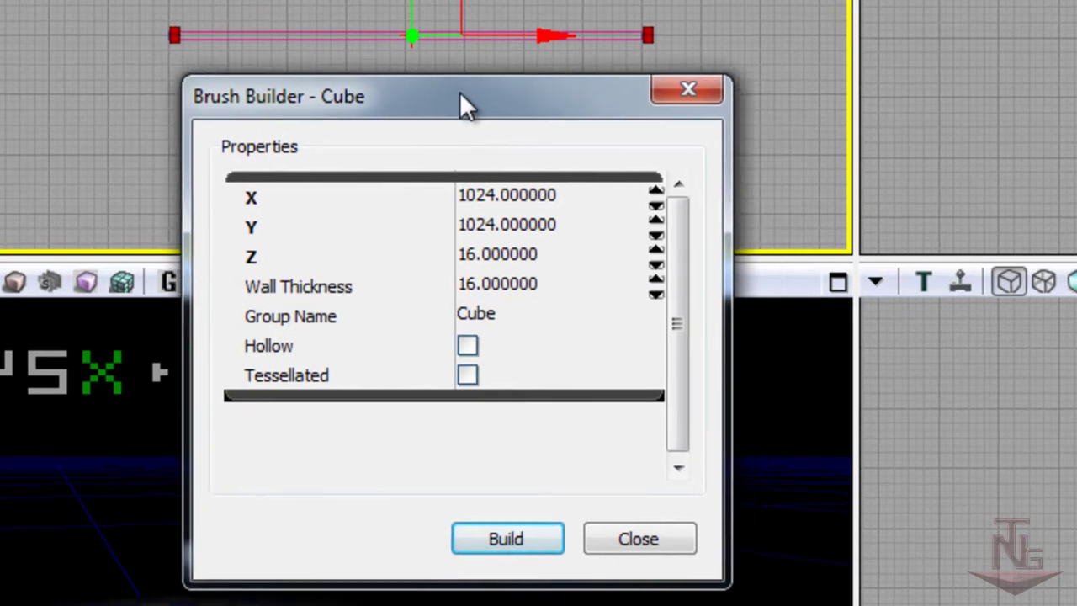
{"action": "left_click_drag", "start_coordinate": [461, 100], "coordinate": [454, 98]}
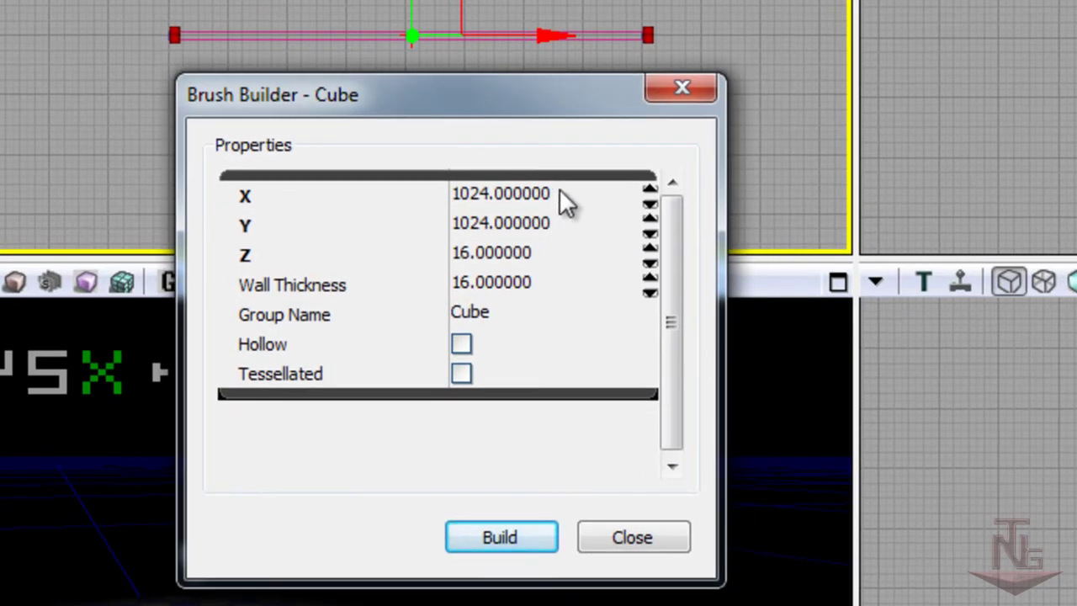
{"action": "left_click", "coordinate": [454, 192]}
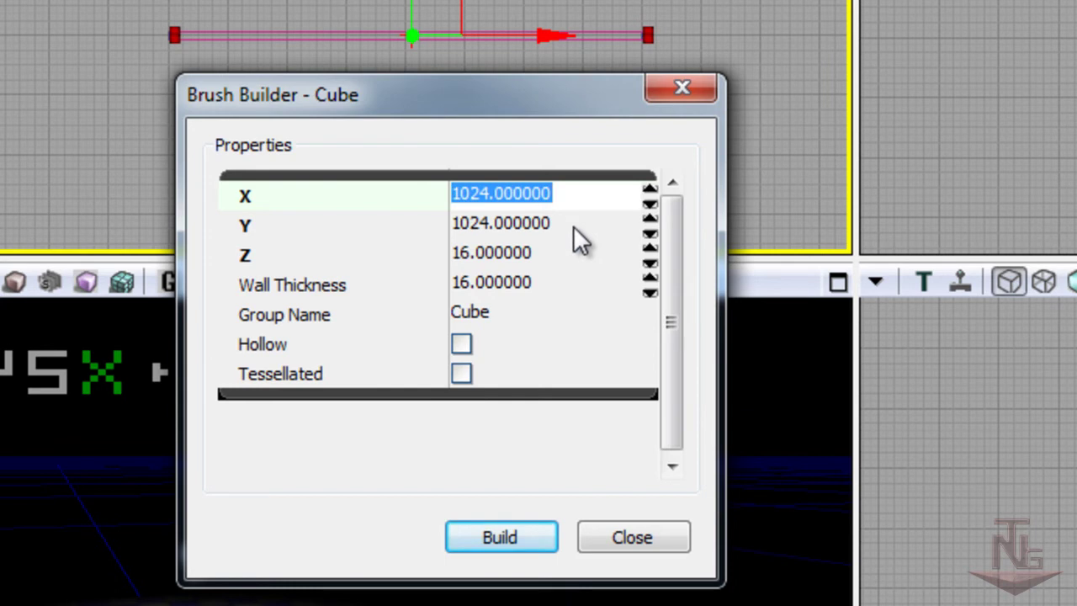
{"action": "left_click", "coordinate": [461, 224]}
{"action": "type", "text": "16"}
{"action": "left_click", "coordinate": [545, 252]}
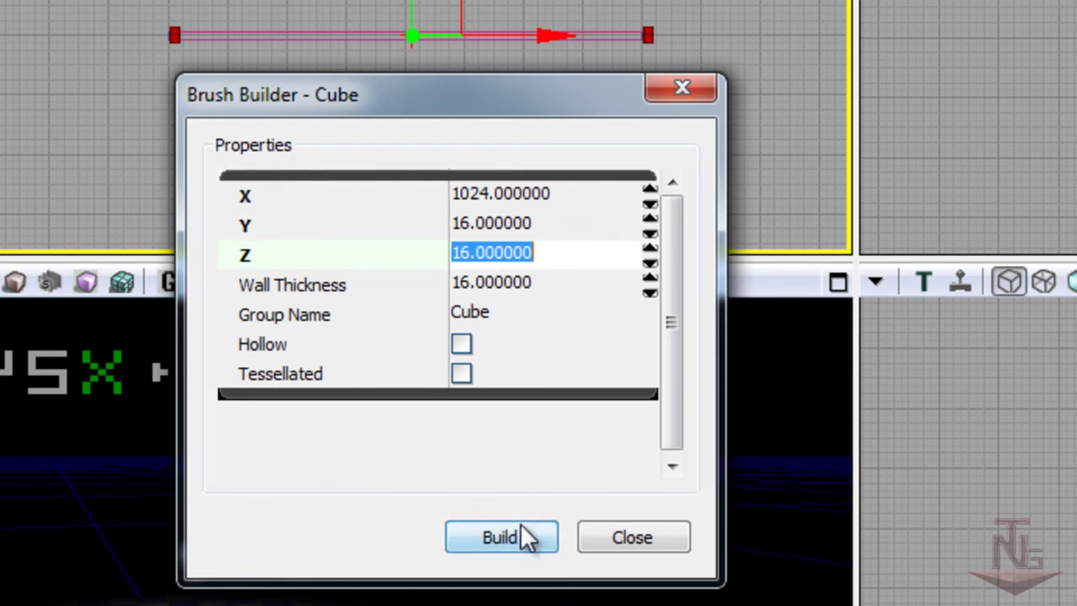
{"action": "left_click", "coordinate": [545, 254]}
{"action": "left_click", "coordinate": [419, 256]}
{"action": "type", "text": "256"}
{"action": "left_click", "coordinate": [520, 533]}
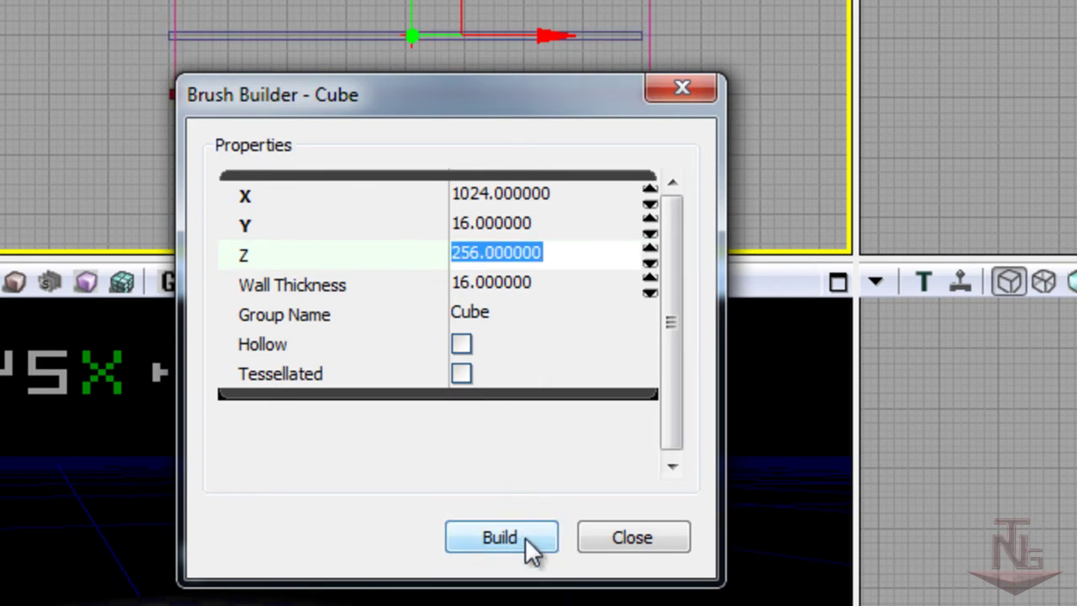
{"action": "left_click", "coordinate": [613, 538]}
- Raise the wall-sized builder brush above the floor along Z
{"action": "left_click_drag", "start_coordinate": [385, 173], "coordinate": [384, 157]}
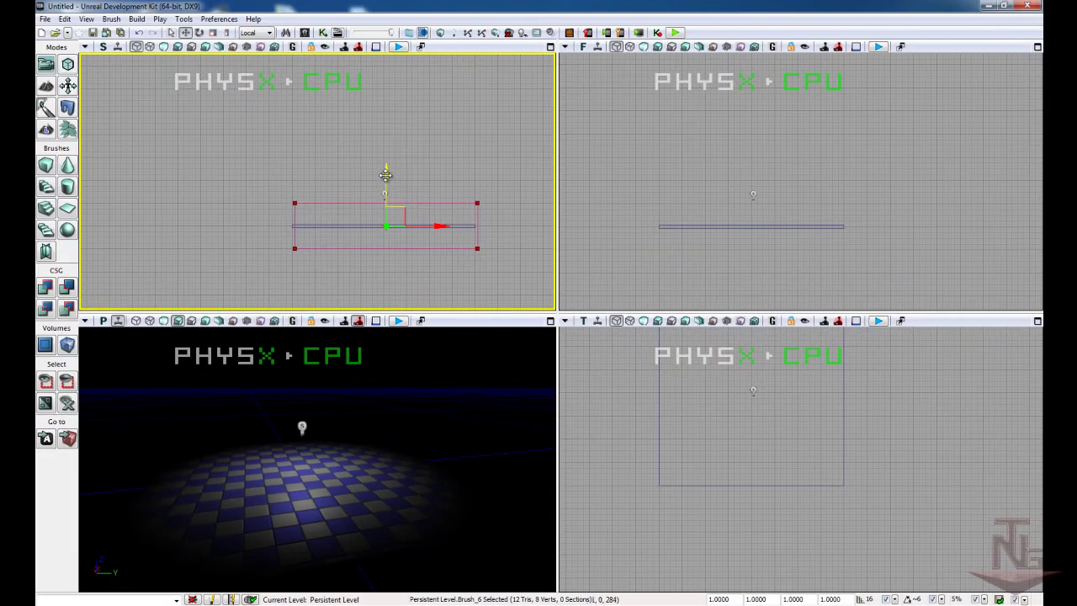
{"action": "scroll", "coordinate": [403, 224], "scroll_direction": "up", "scroll_amount": 1}
{"action": "scroll", "coordinate": [408, 224], "scroll_direction": "up", "scroll_amount": 2}
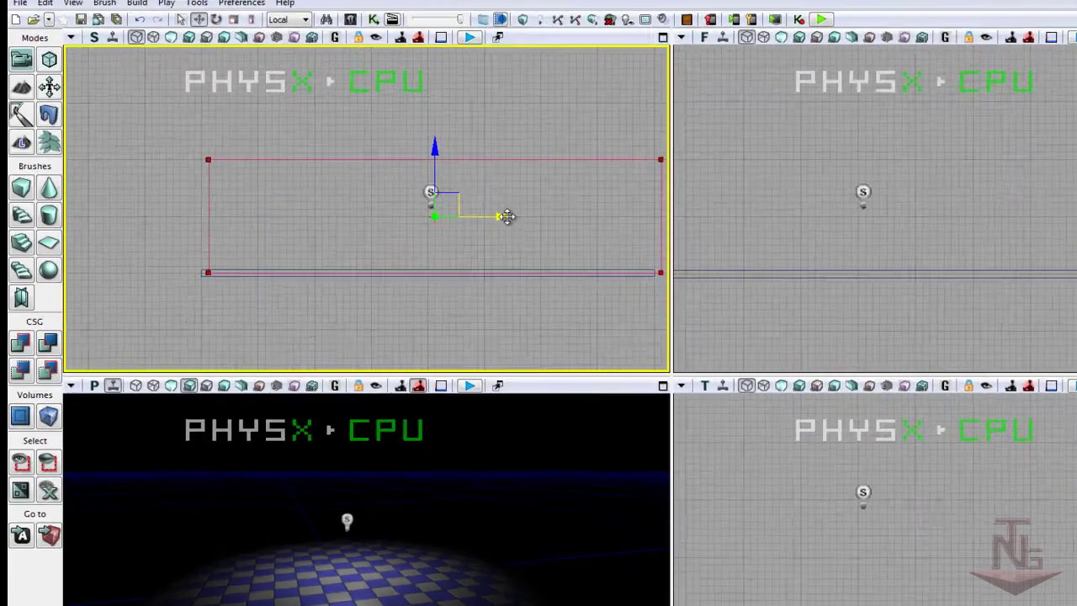
- Slide the thin wall brush along X and Z onto the floor slab's left end
{"action": "mouse_move", "coordinate": [644, 202]}
{"action": "left_mouse_down"}
{"action": "mouse_move", "coordinate": [646, 193]}
{"action": "mouse_move", "coordinate": [644, 202]}
{"action": "left_mouse_up"}
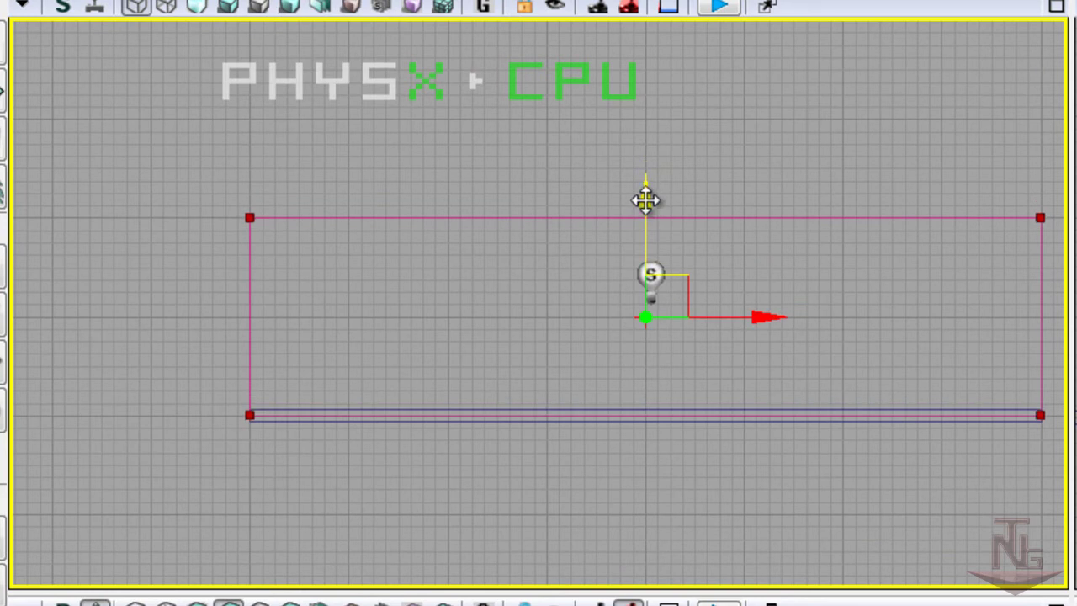
{"action": "scroll", "coordinate": [644, 202], "scroll_direction": "down", "scroll_amount": 2}
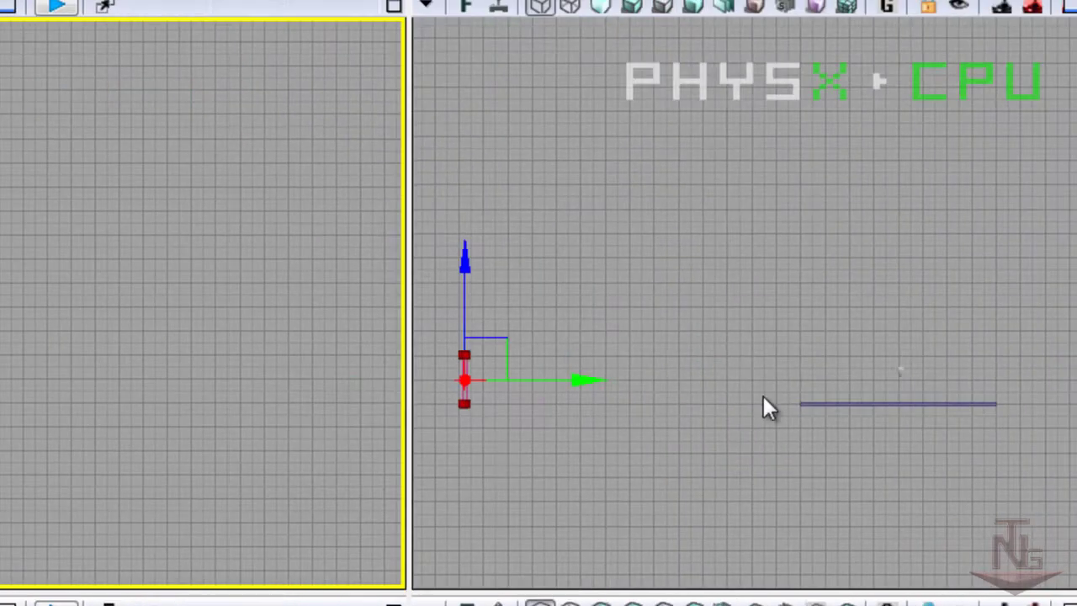
{"action": "left_click_drag", "start_coordinate": [519, 373], "coordinate": [529, 373]}
{"action": "scroll", "coordinate": [480, 408], "scroll_direction": "up", "scroll_amount": 3}
{"action": "scroll", "coordinate": [396, 404], "scroll_direction": "up", "scroll_amount": 3}
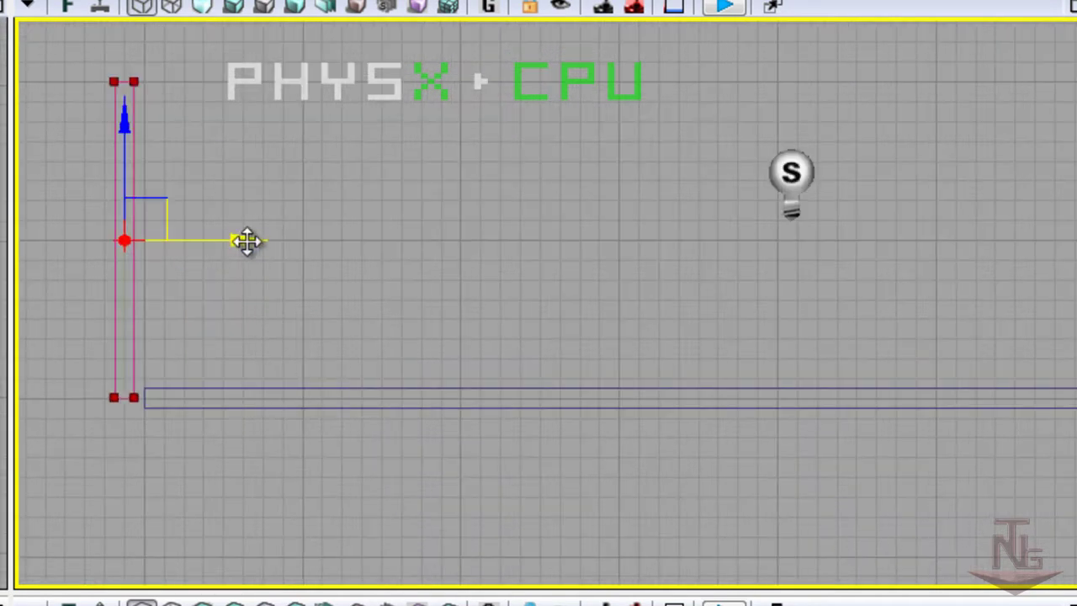
{"action": "left_click_drag", "start_coordinate": [247, 241], "coordinate": [260, 243]}
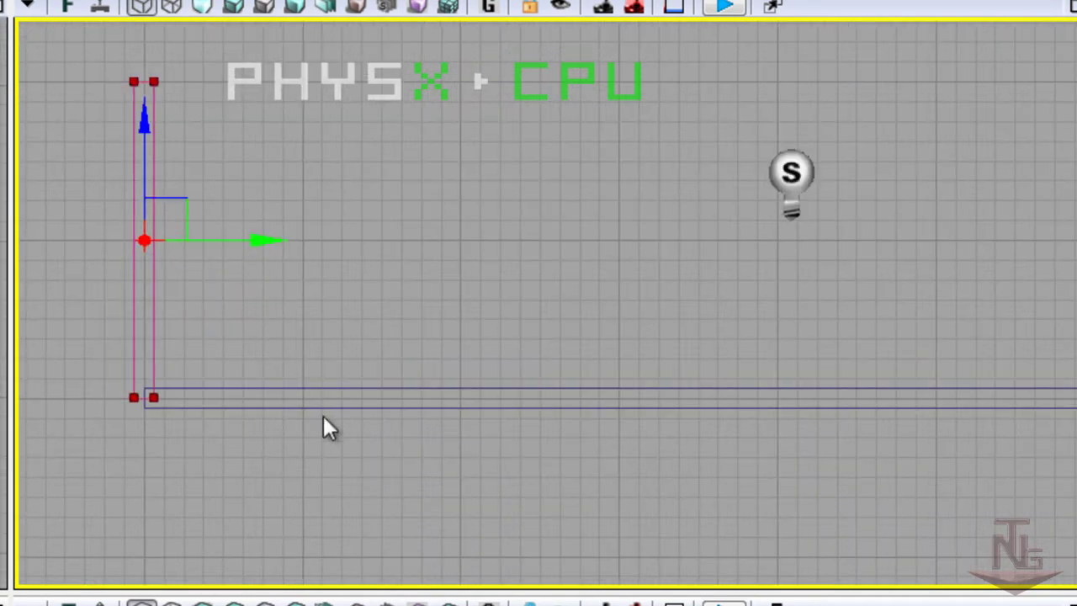
{"action": "left_click_drag", "start_coordinate": [323, 416], "coordinate": [302, 416], "text": "ctrl"}
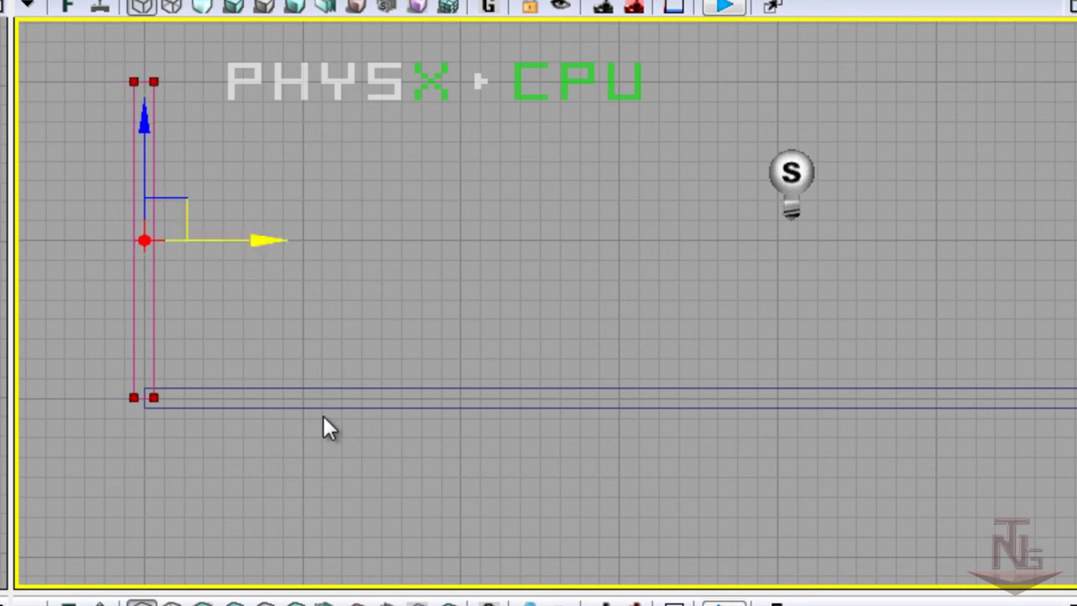
{"action": "mouse_move", "coordinate": [323, 416]}
{"action": "right_mouse_down", "text": "ctrl"}
{"action": "mouse_move", "coordinate": [324, 435]}
{"action": "mouse_move", "coordinate": [323, 395]}
{"action": "right_mouse_up", "text": "ctrl"}
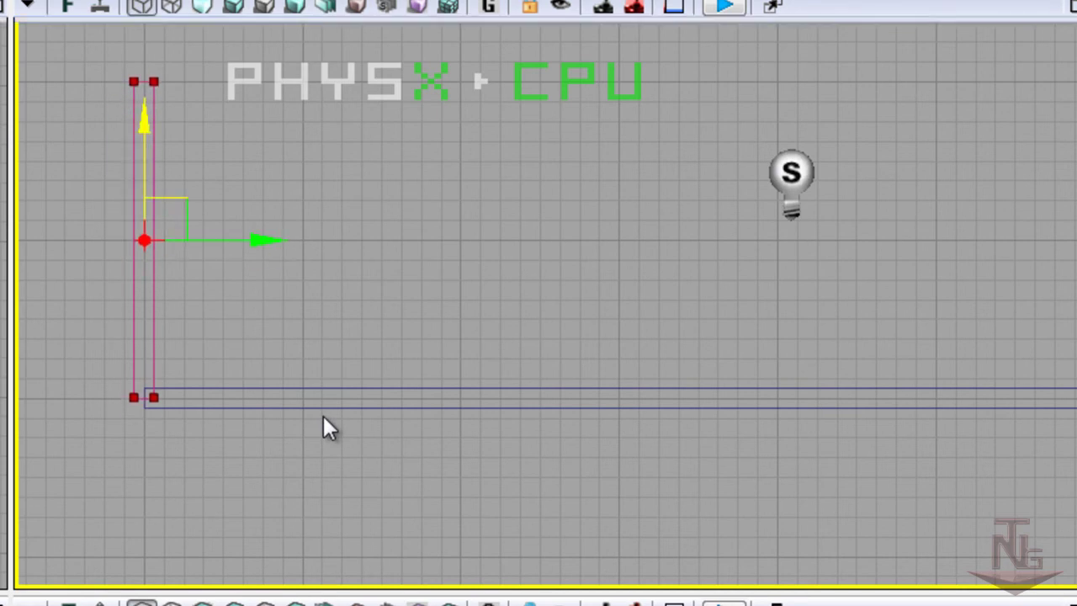
{"action": "left_click_drag", "start_coordinate": [323, 415], "coordinate": [343, 416], "text": "ctrl"}
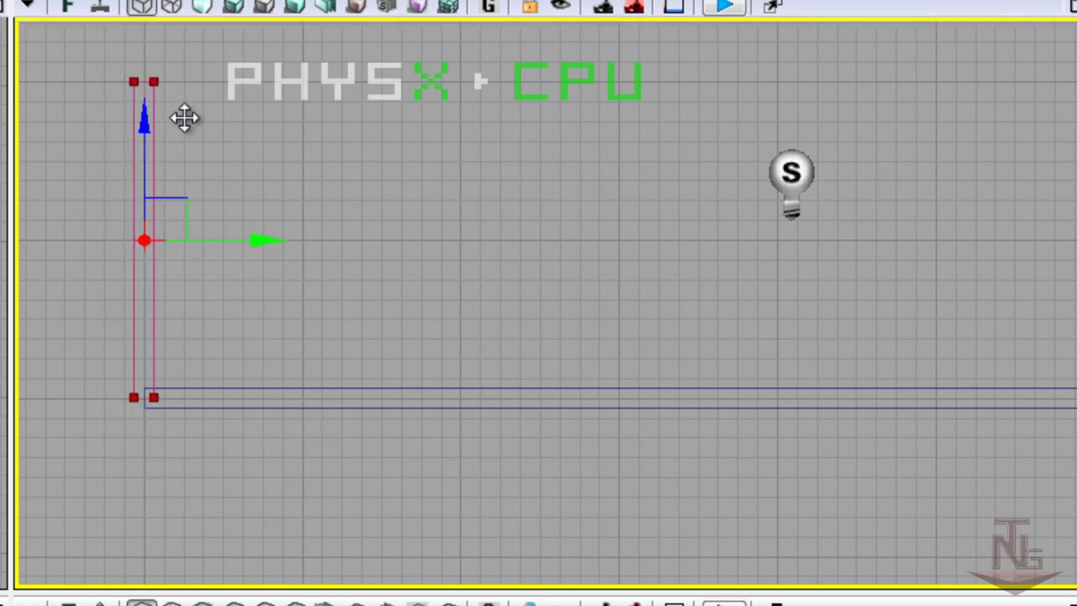
- Reselect the wall brush and zoom in on its bottom corner
{"action": "left_click", "coordinate": [141, 126]}
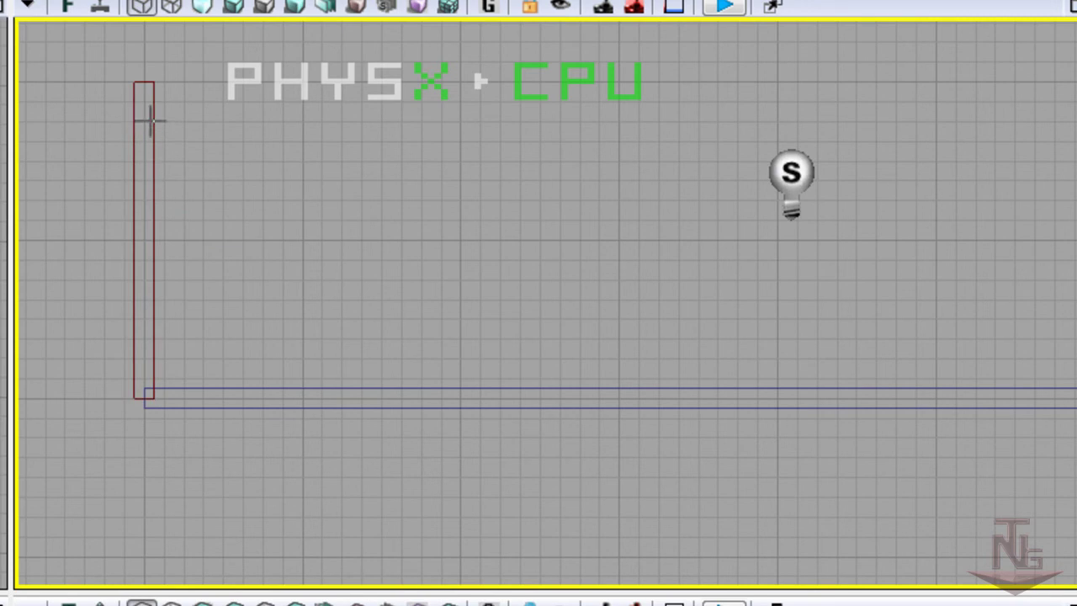
{"action": "left_click", "coordinate": [145, 122]}
{"action": "left_click", "coordinate": [145, 126]}
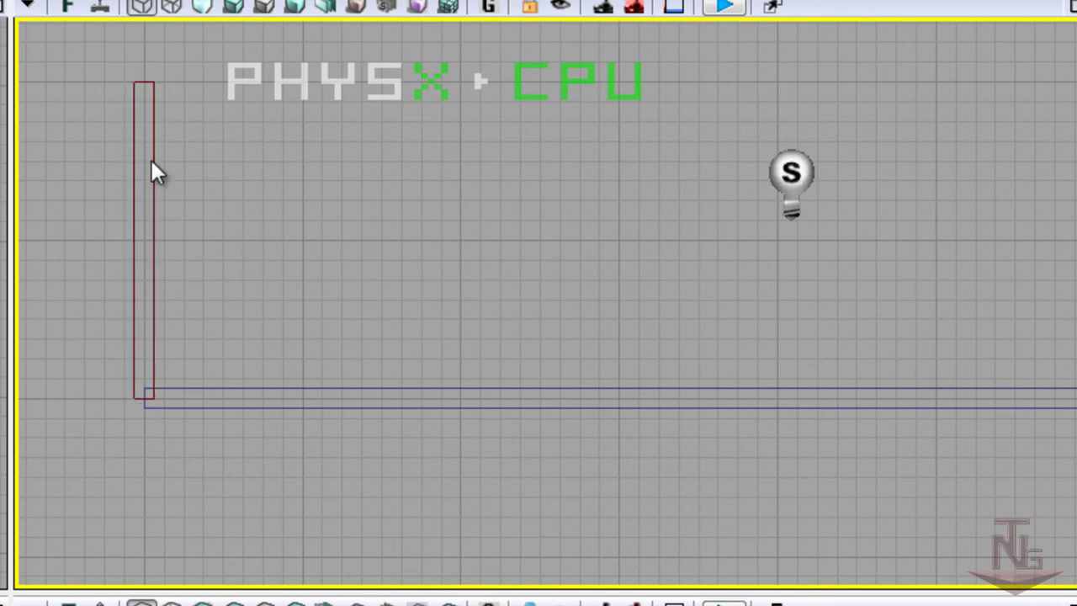
{"action": "left_click", "coordinate": [148, 128]}
{"action": "left_click_drag", "start_coordinate": [148, 133], "coordinate": [146, 134], "text": "ctrl"}
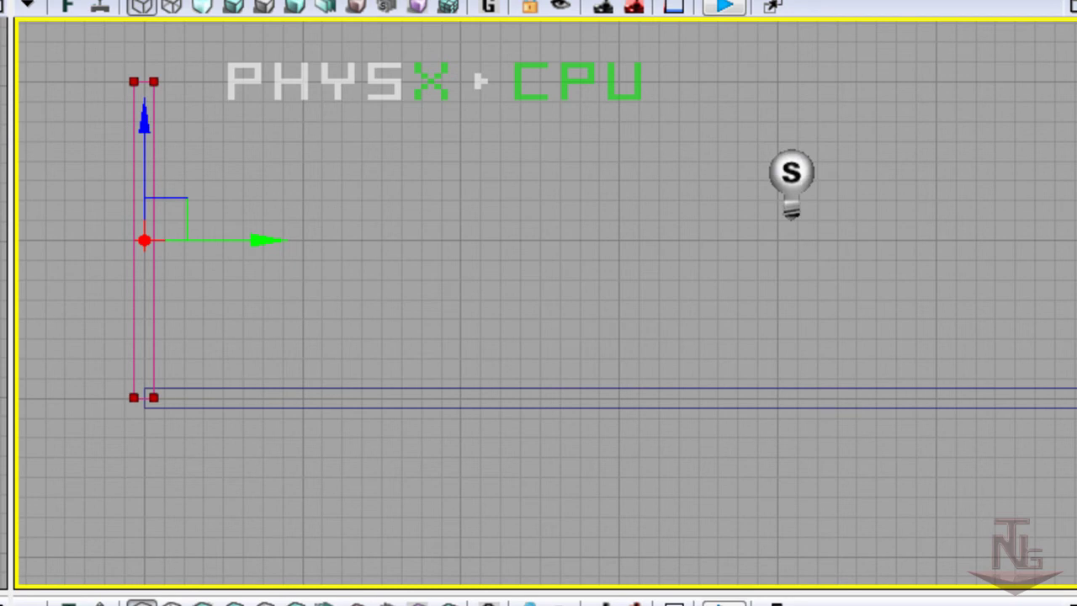
{"action": "key", "text": "Escape"}
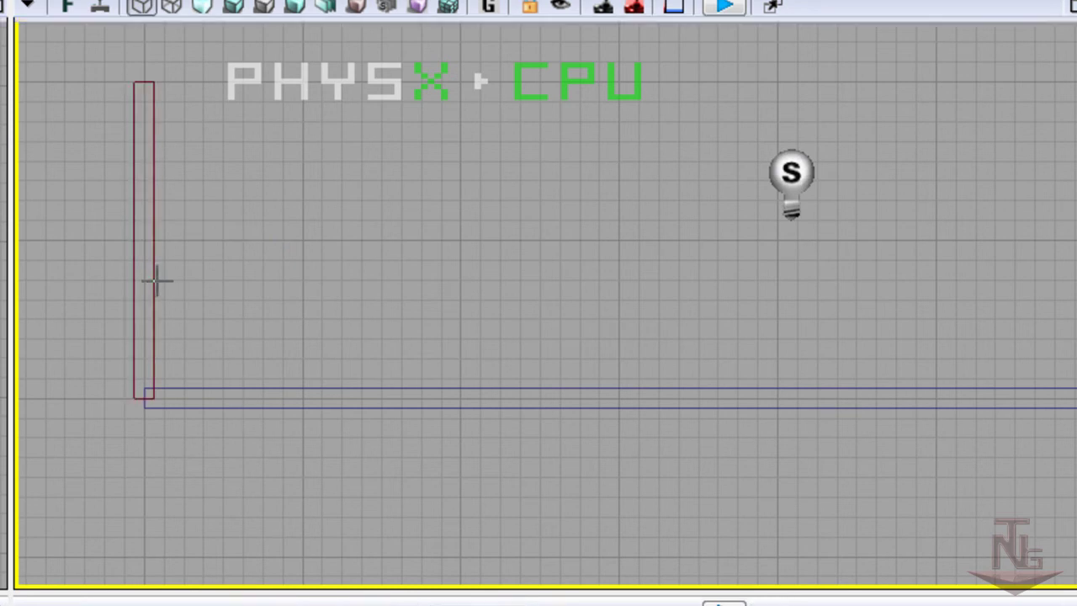
{"action": "left_click", "coordinate": [154, 278]}
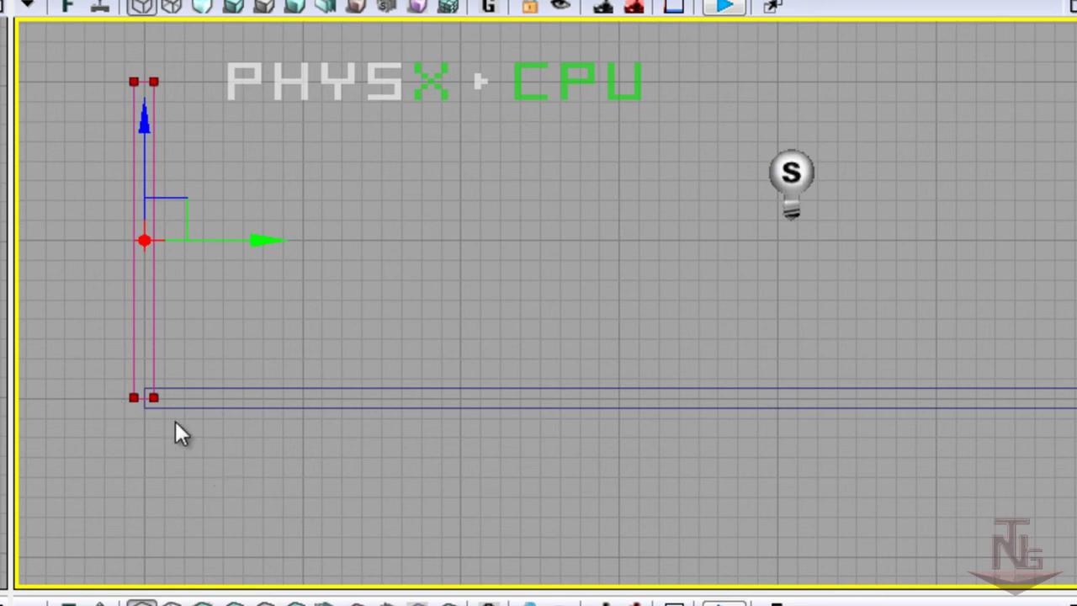
{"action": "scroll", "coordinate": [175, 421], "scroll_direction": "up", "scroll_amount": 2}
{"action": "scroll", "coordinate": [175, 420], "scroll_direction": "up", "scroll_amount": 2}
{"action": "left_click_drag", "start_coordinate": [129, 374], "coordinate": [286, 442]}
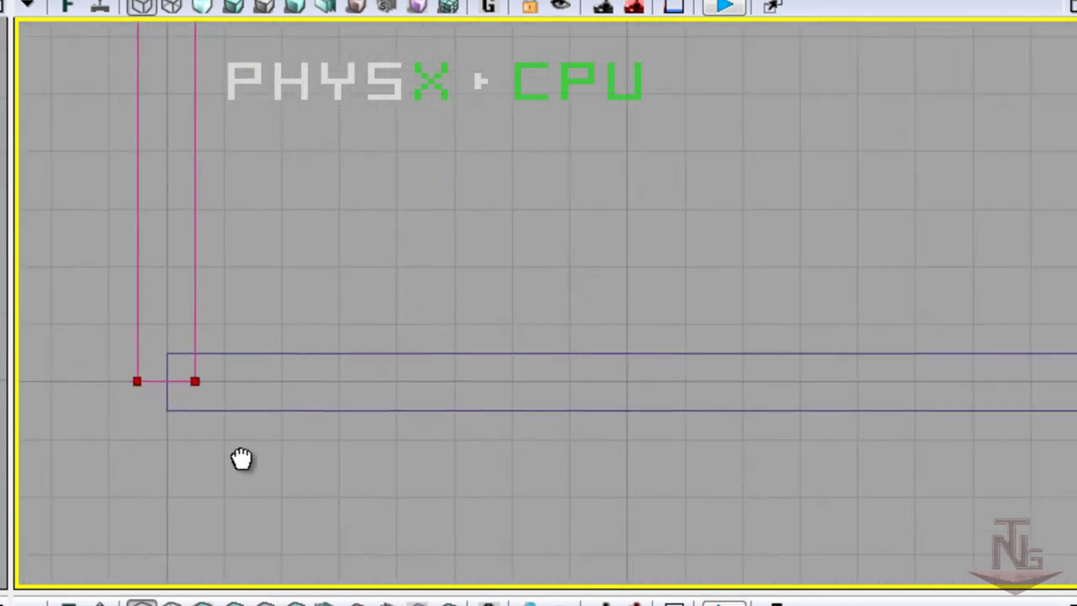
{"action": "scroll", "coordinate": [260, 414], "scroll_direction": "up", "scroll_amount": 2}
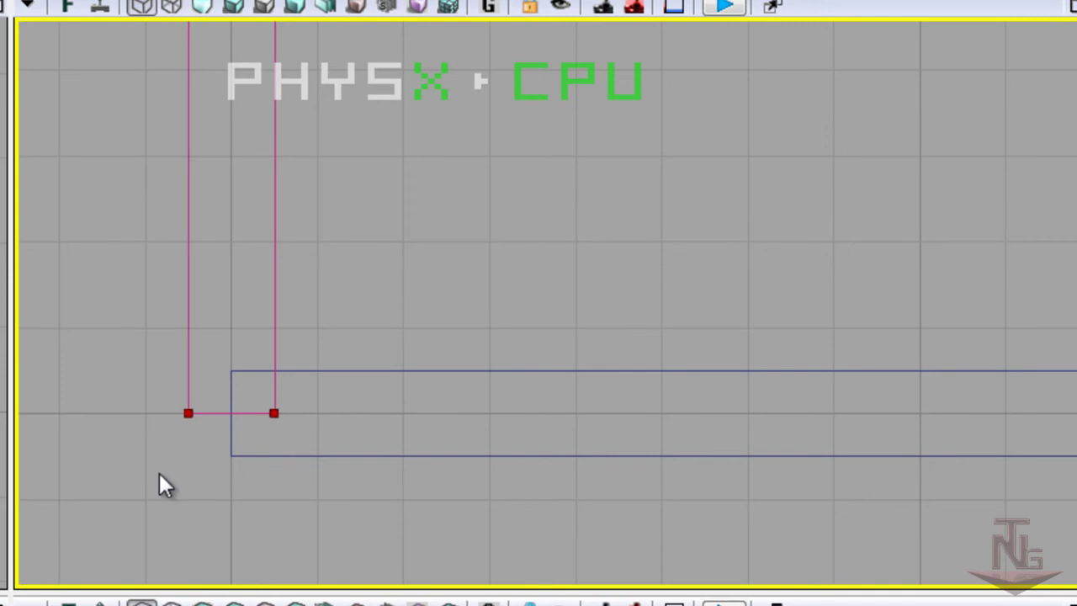
- Make the snapping grid finer with the bracket keys
{"action": "key", "text": "bracketright"}
{"action": "key", "text": "bracketleft"}
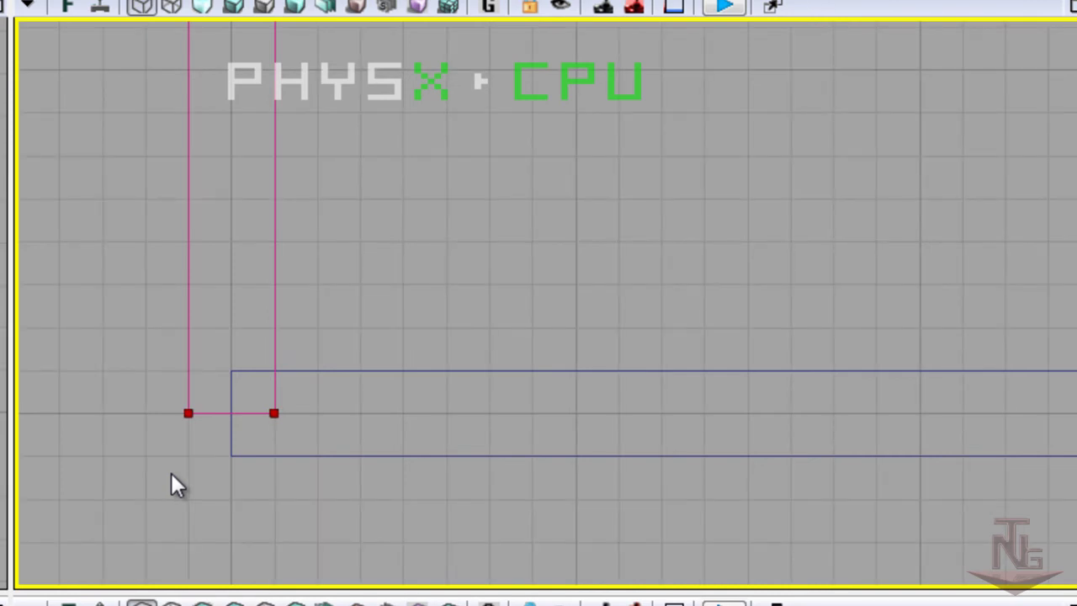
{"action": "key", "text": "bracketleft"}
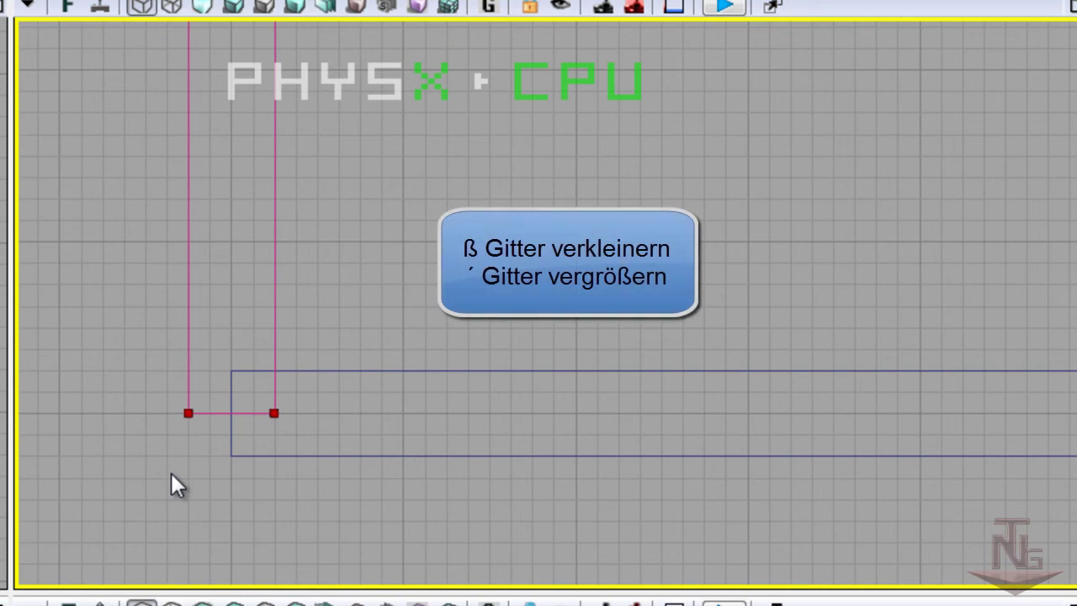
- Snap the wall brush's corner onto the floor slab's left edge
{"action": "left_click_drag", "start_coordinate": [264, 325], "coordinate": [241, 327]}
{"action": "scroll", "coordinate": [241, 326], "scroll_direction": "down", "scroll_amount": 2}
{"action": "left_click_drag", "start_coordinate": [241, 326], "coordinate": [241, 328], "text": "ctrl"}
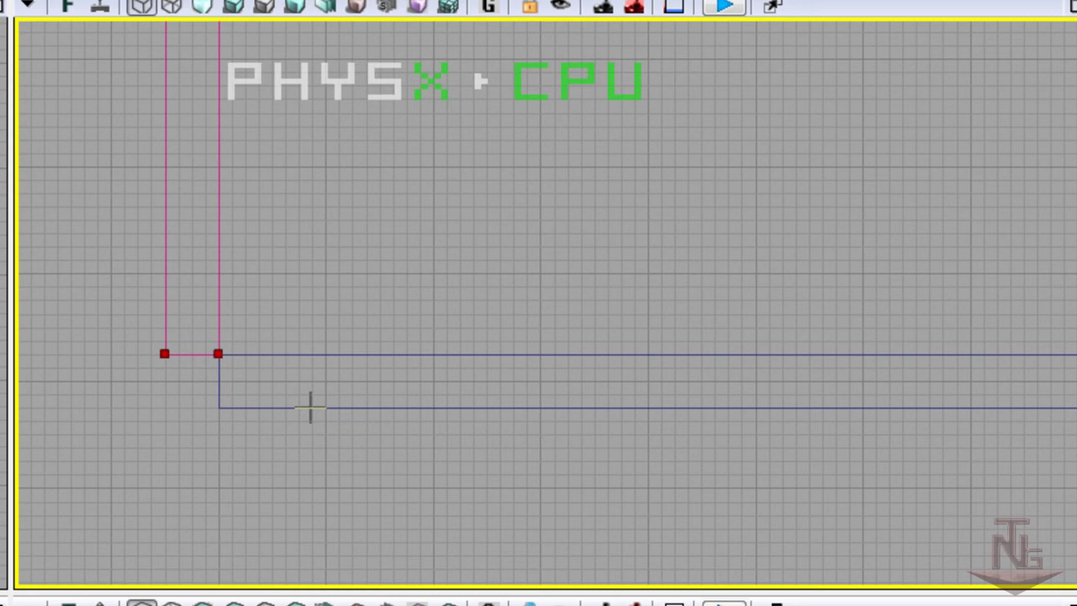
- Adjust the grid size and pan the views to locate the brush and light
{"action": "key", "text": "bracketright"}
{"action": "key", "text": "bracketright"}
{"action": "key", "text": "bracketright"}
{"action": "key", "text": "bracketright"}
{"action": "key", "text": "bracketright"}
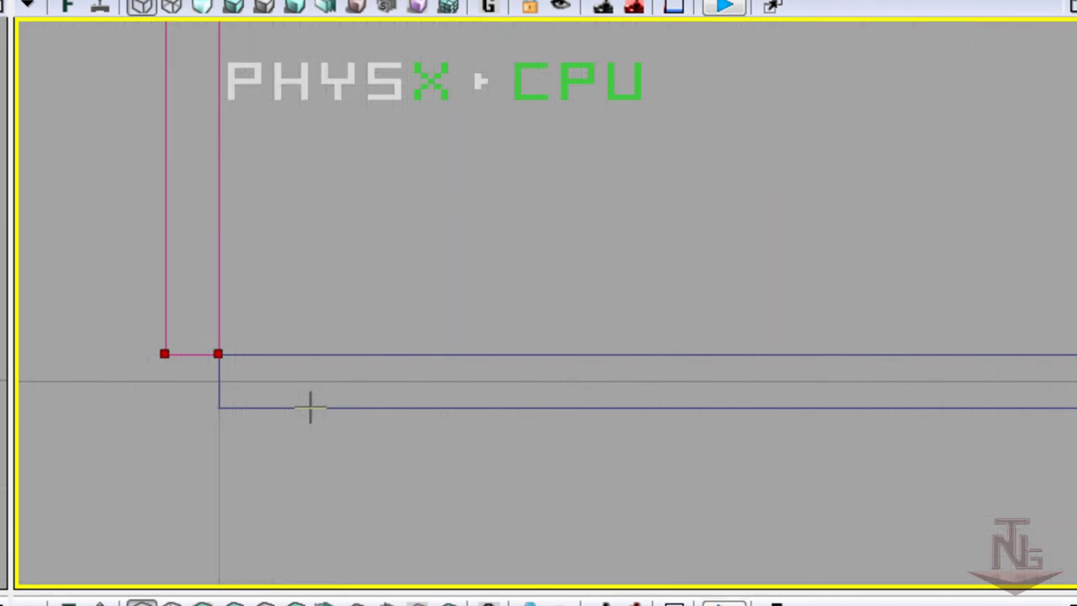
{"action": "scroll", "coordinate": [222, 373], "scroll_direction": "down", "scroll_amount": 2}
{"action": "left_click_drag", "start_coordinate": [222, 373], "coordinate": [613, 553]}
{"action": "scroll", "coordinate": [539, 303], "scroll_direction": "up", "scroll_amount": 2}
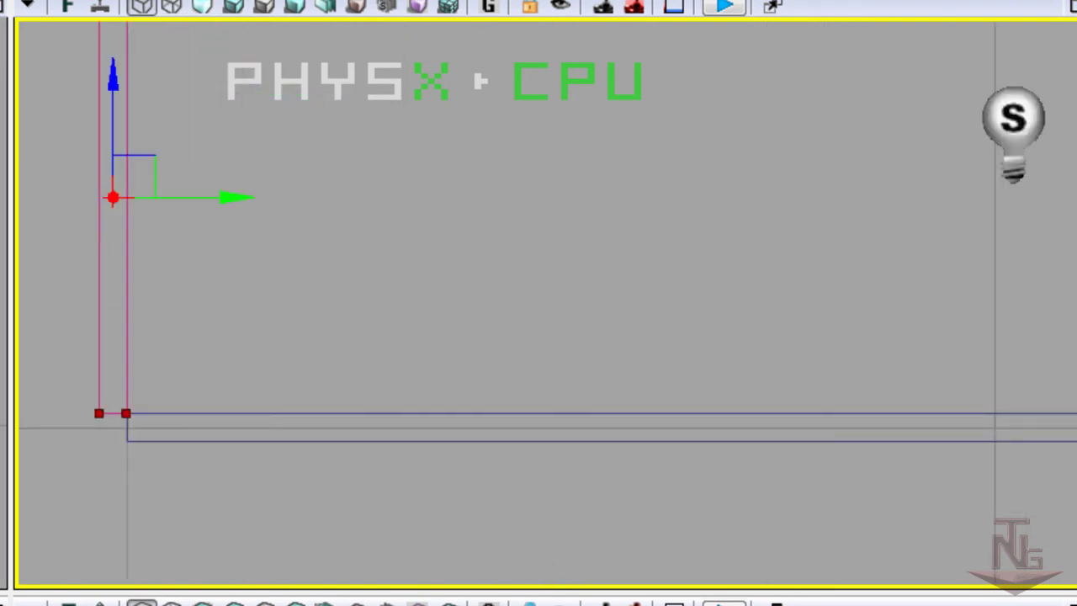
{"action": "scroll", "coordinate": [538, 302], "scroll_direction": "down", "scroll_amount": 2}
{"action": "scroll", "coordinate": [539, 303], "scroll_direction": "down", "scroll_amount": 3}
{"action": "scroll", "coordinate": [550, 303], "scroll_direction": "down", "scroll_amount": 3}
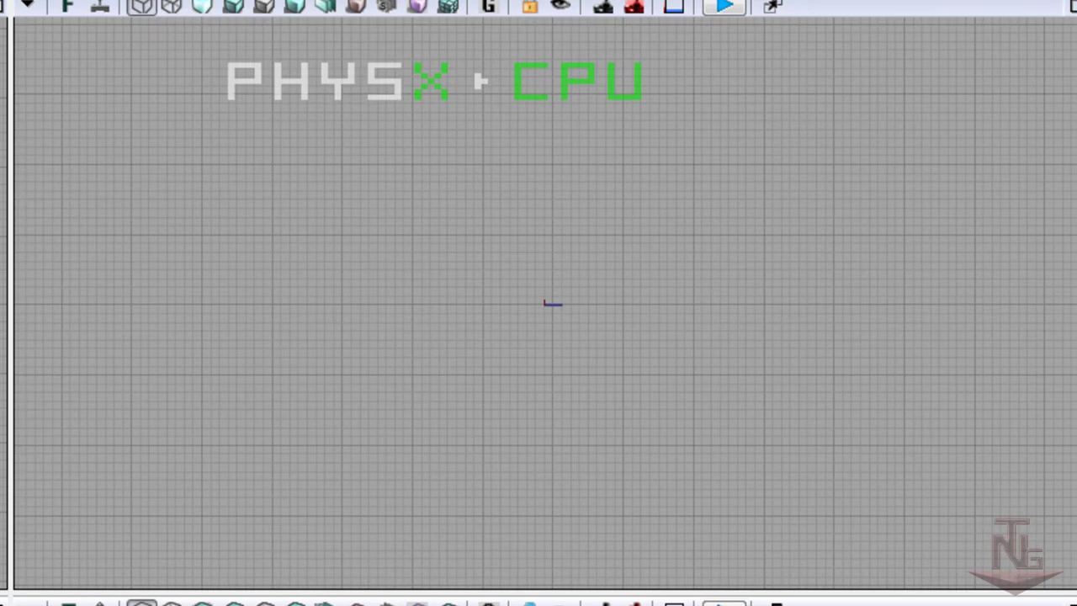
{"action": "scroll", "coordinate": [488, 337], "scroll_direction": "up", "scroll_amount": 4}
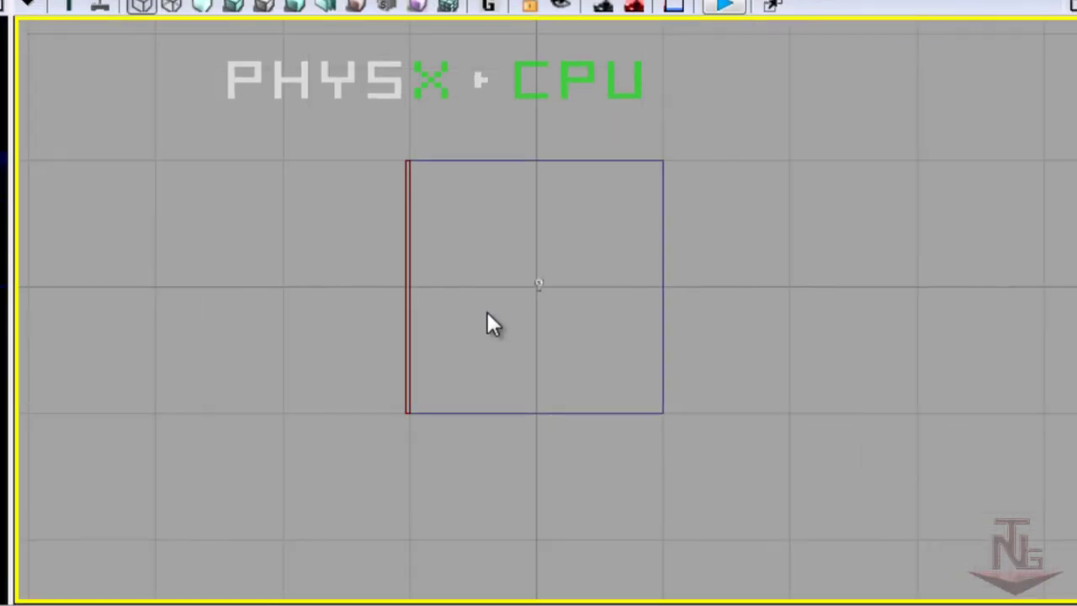
{"action": "key", "text": "bracketright"}
{"action": "key", "text": "bracketleft"}
{"action": "key", "text": "bracketleft"}
{"action": "key", "text": "bracketleft"}
{"action": "key", "text": "bracketleft"}
{"action": "key", "text": "bracketleft"}
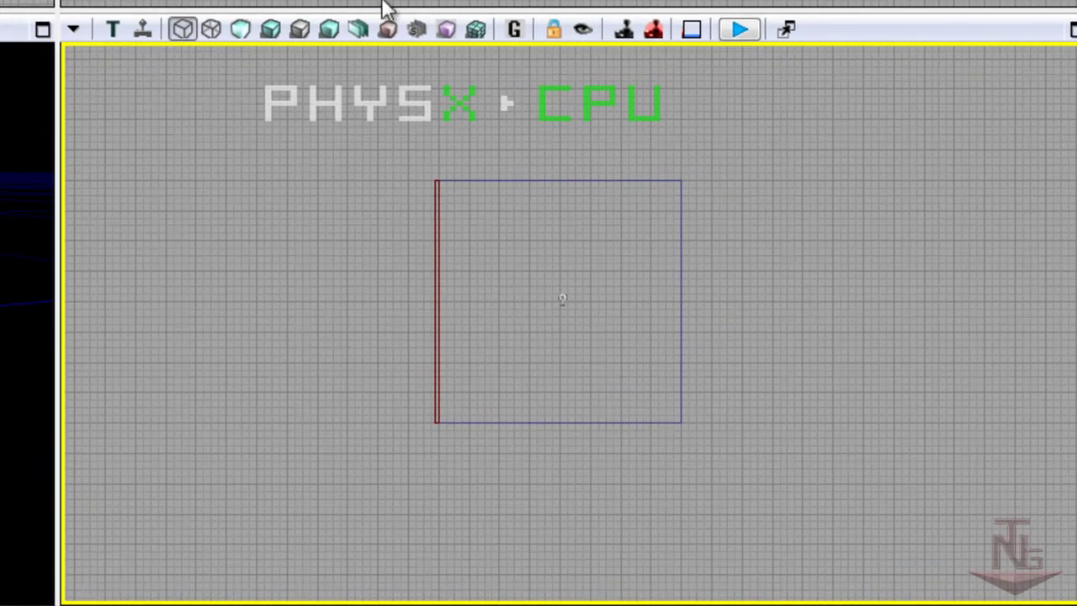
{"action": "scroll", "coordinate": [517, 337], "scroll_direction": "up", "scroll_amount": 5}
{"action": "scroll", "coordinate": [569, 324], "scroll_direction": "down", "scroll_amount": 1}
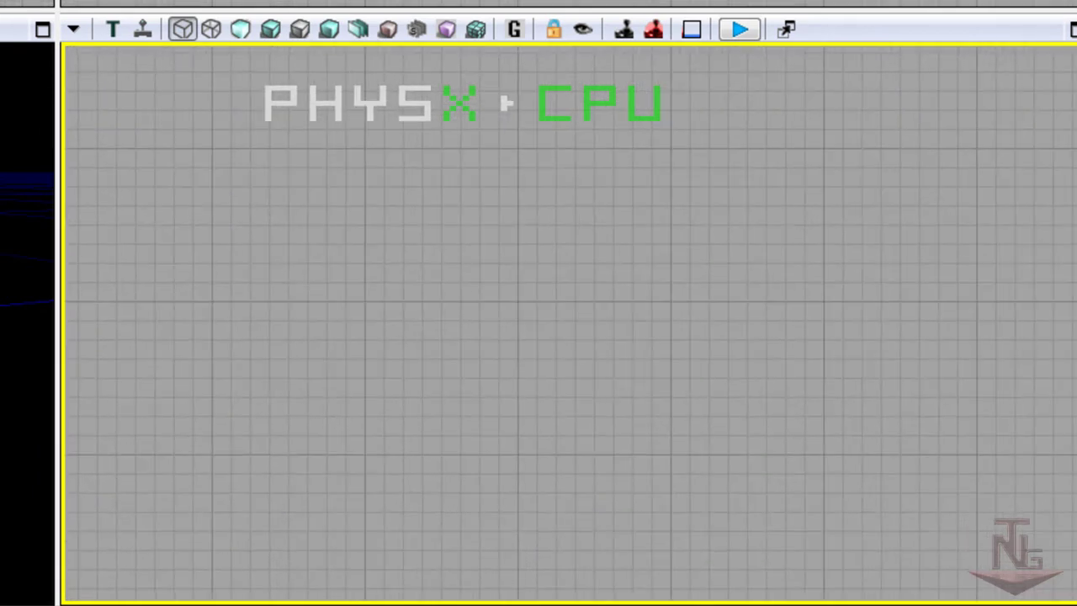
{"action": "left_click", "coordinate": [538, 4]}
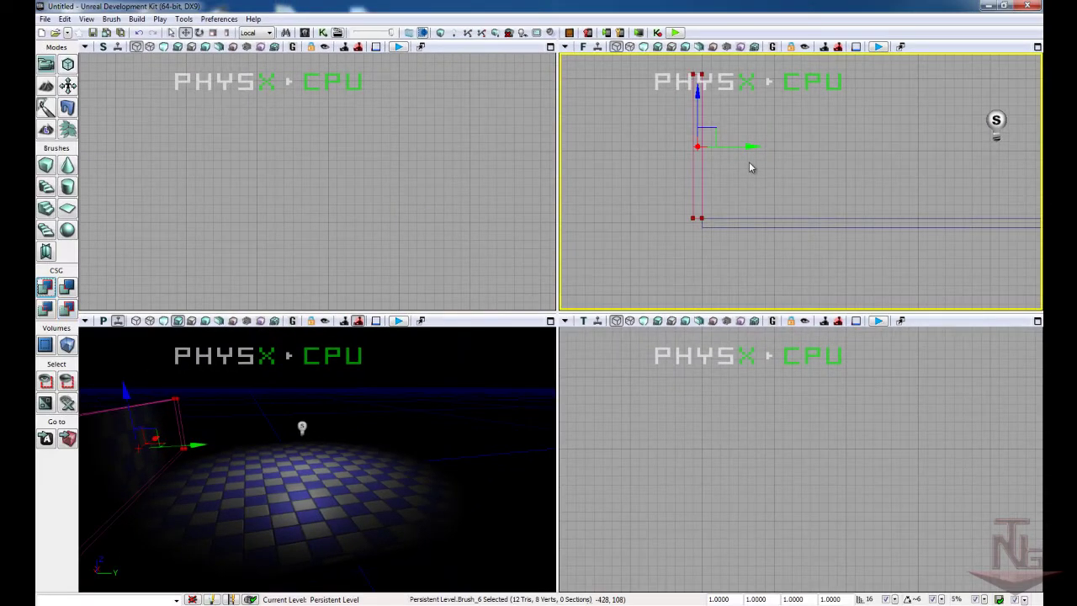
- Slide the builder brush along X to the floor's right end, then select the left wall
{"action": "middle_click_drag", "start_coordinate": [834, 175], "coordinate": [757, 179]}
{"action": "left_click_drag", "start_coordinate": [908, 180], "coordinate": [788, 205]}
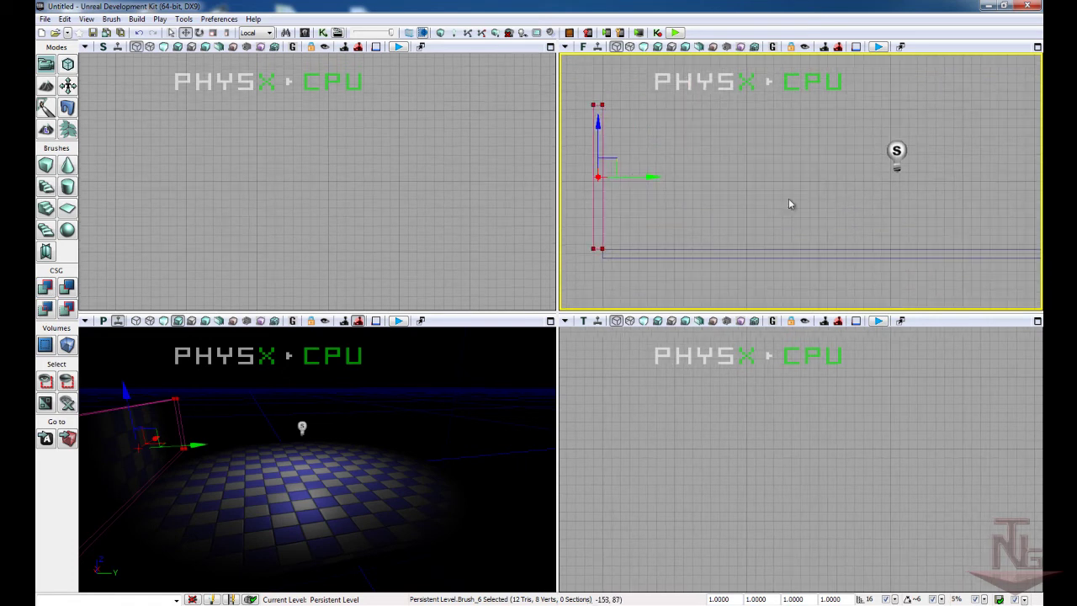
{"action": "left_click_drag", "start_coordinate": [644, 178], "coordinate": [1037, 178]}
{"action": "left_click_drag", "start_coordinate": [973, 216], "coordinate": [709, 216]}
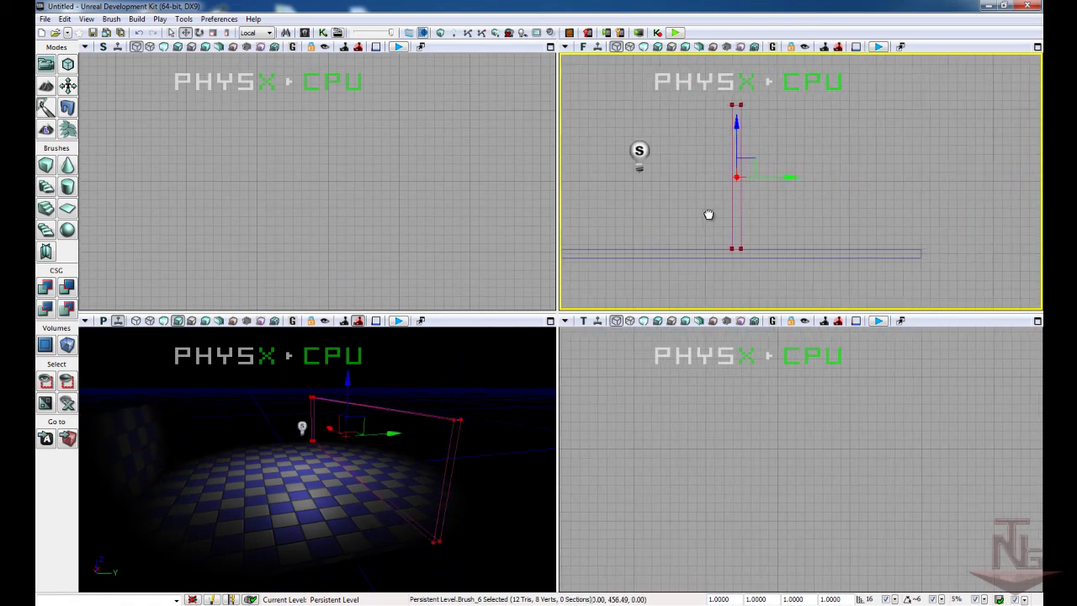
{"action": "left_click_drag", "start_coordinate": [796, 175], "coordinate": [984, 175]}
{"action": "scroll", "coordinate": [940, 238], "scroll_direction": "up", "scroll_amount": 3}
{"action": "scroll", "coordinate": [940, 238], "scroll_direction": "up", "scroll_amount": 2}
{"action": "scroll", "coordinate": [709, 228], "scroll_direction": "down", "scroll_amount": 5}
{"action": "left_click_drag", "start_coordinate": [711, 230], "coordinate": [805, 219]}
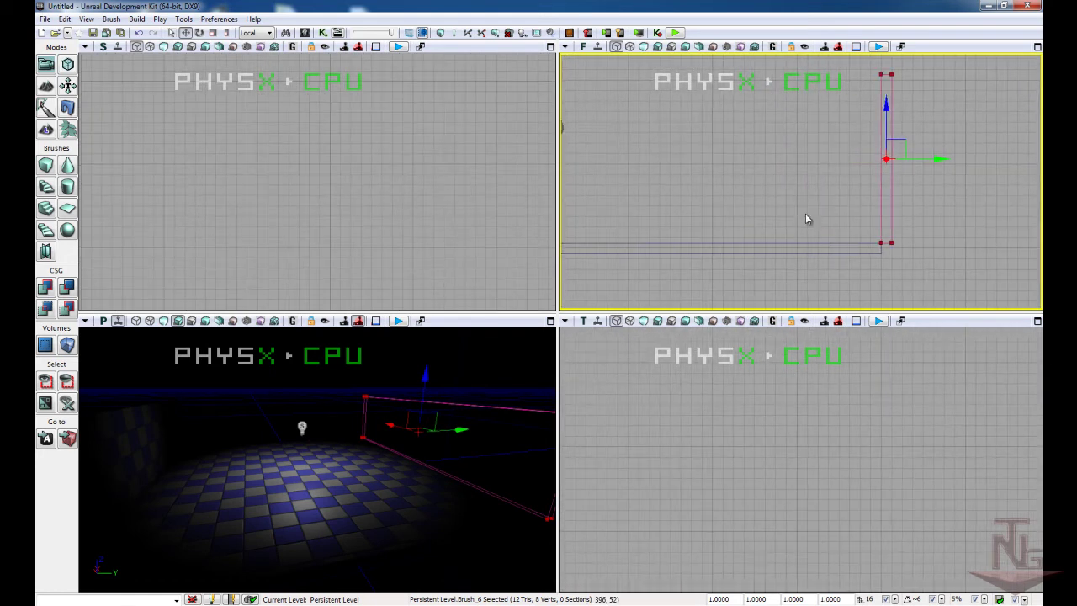
{"action": "left_click_drag", "start_coordinate": [940, 159], "coordinate": [915, 186]}
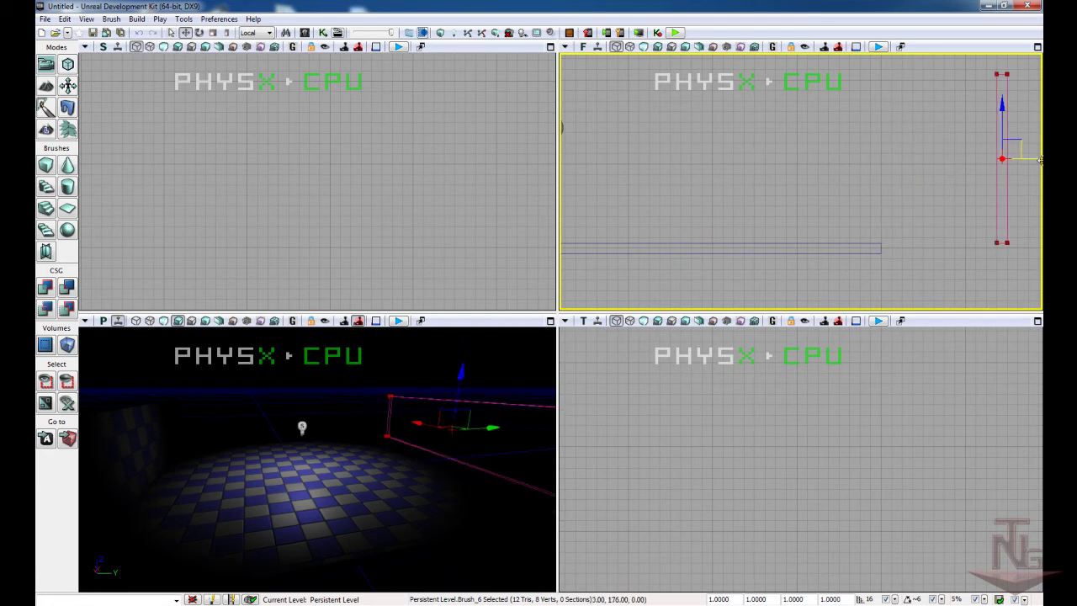
{"action": "scroll", "coordinate": [859, 193], "scroll_direction": "down", "scroll_amount": 2}
{"action": "scroll", "coordinate": [812, 199], "scroll_direction": "down", "scroll_amount": 3}
{"action": "left_click", "coordinate": [623, 194]}
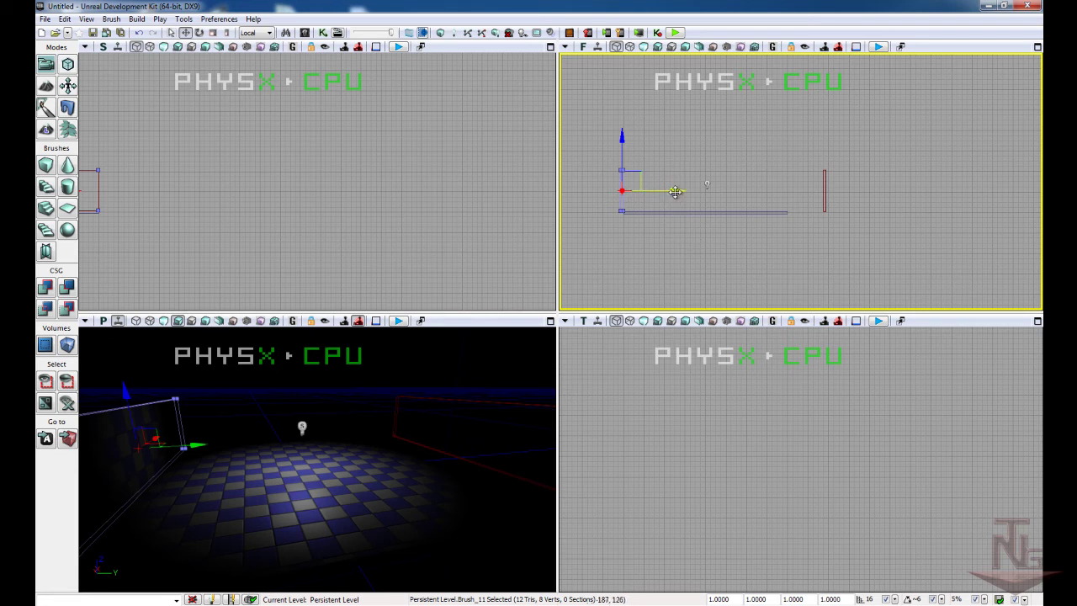
- Slide the selected wall brush right and rebuild geometry, closing the Map Check report
{"action": "mouse_move", "coordinate": [674, 192]}
{"action": "left_mouse_down"}
{"action": "mouse_move", "coordinate": [734, 195]}
{"action": "mouse_move", "coordinate": [679, 193]}
{"action": "left_mouse_up"}
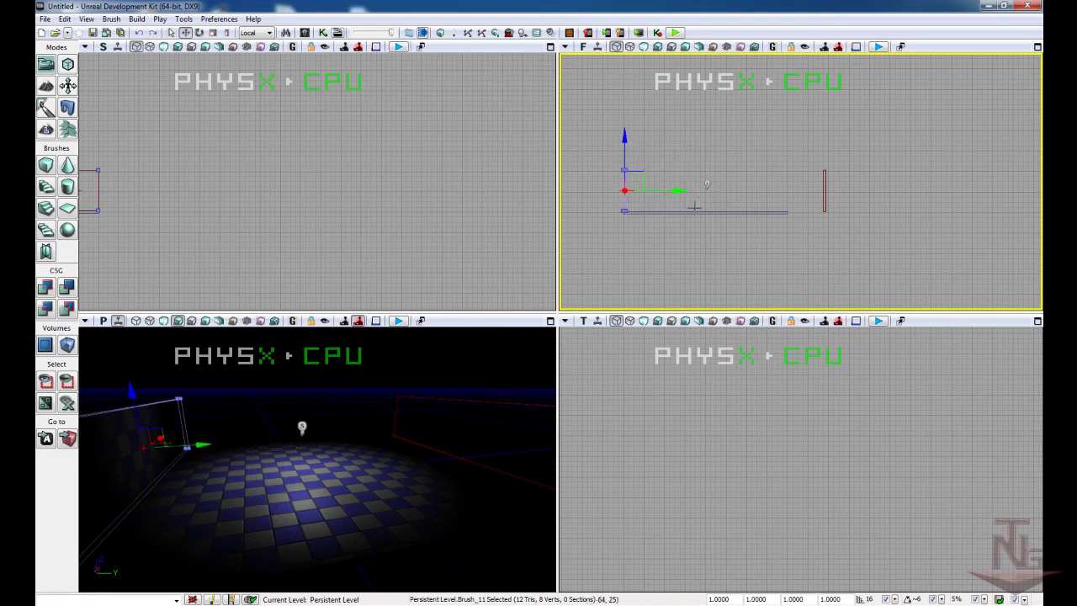
{"action": "left_click_drag", "start_coordinate": [676, 196], "coordinate": [779, 195]}
{"action": "scroll", "coordinate": [805, 210], "scroll_direction": "up", "scroll_amount": 1}
{"action": "scroll", "coordinate": [805, 210], "scroll_direction": "up", "scroll_amount": 1}
{"action": "scroll", "coordinate": [791, 209], "scroll_direction": "up", "scroll_amount": 2}
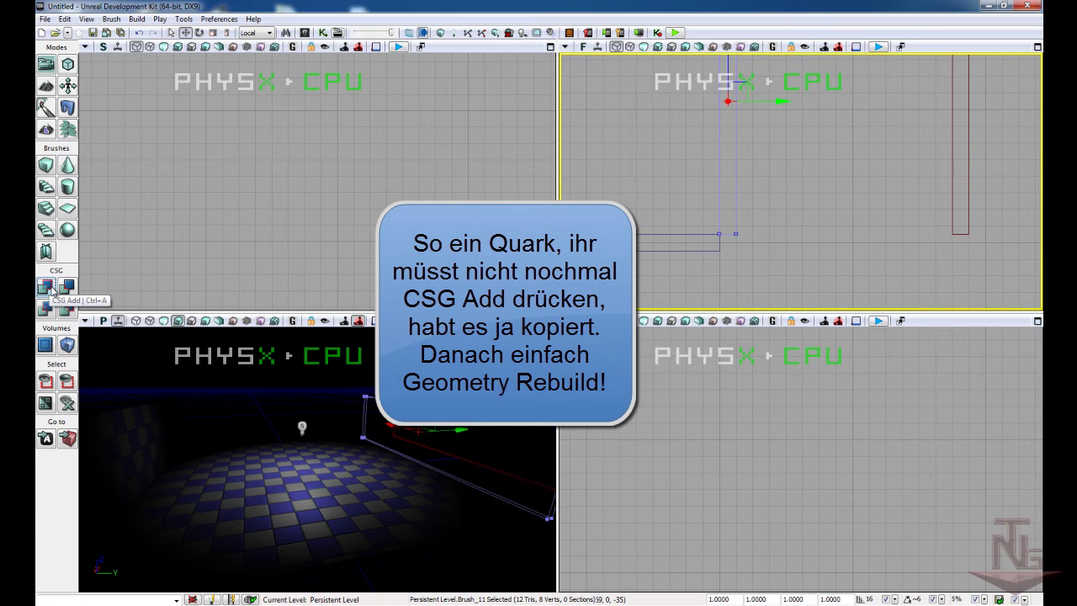
{"action": "left_click", "coordinate": [439, 33]}
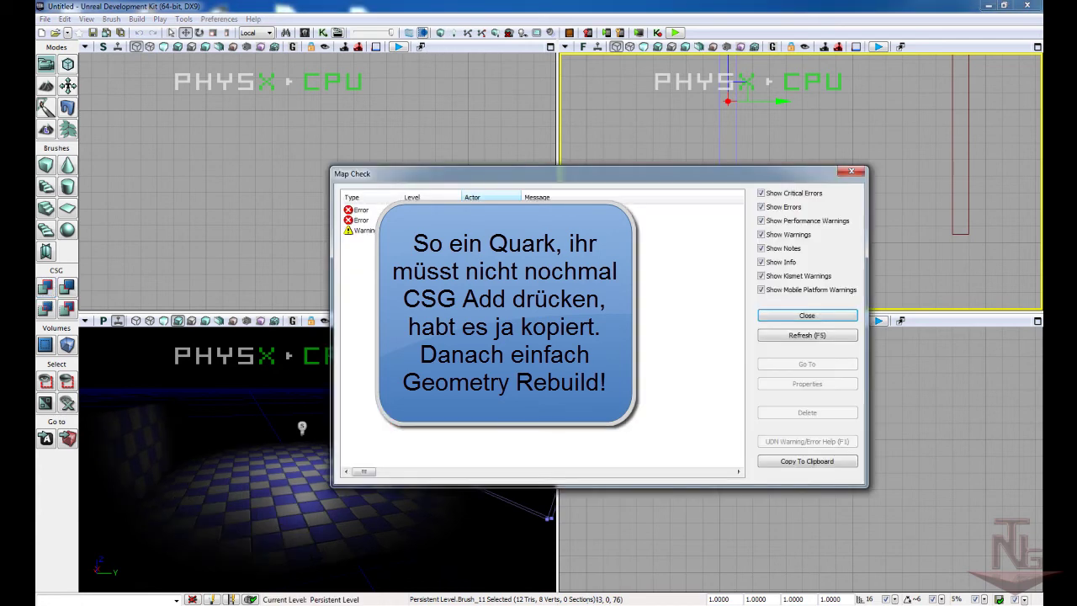
{"action": "left_click", "coordinate": [808, 316]}
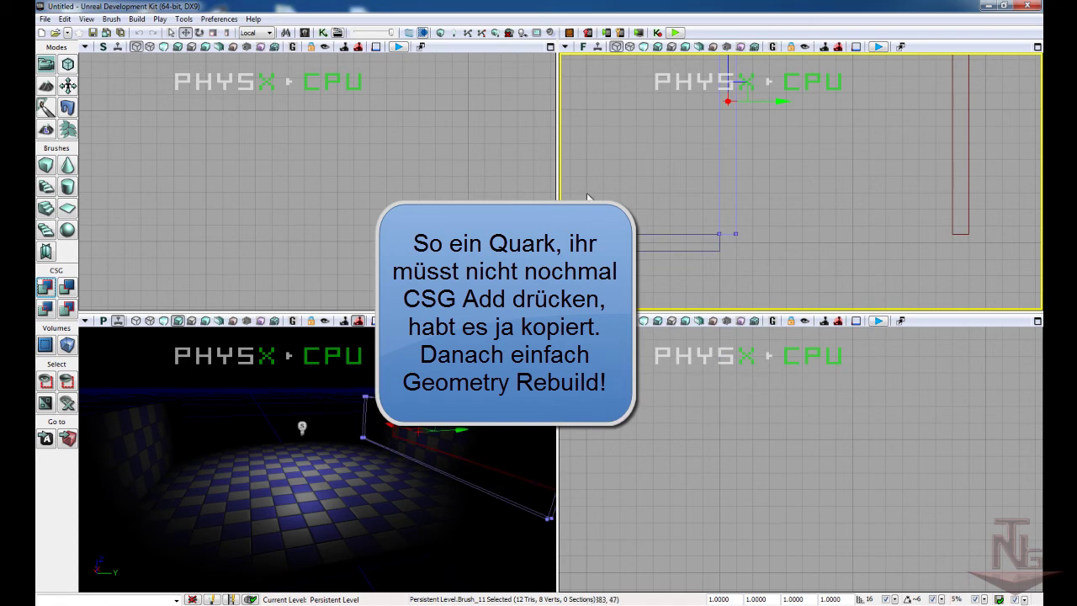
- Select the copied wall and shift it to the floor's right end
{"action": "scroll", "coordinate": [645, 201], "scroll_direction": "down", "scroll_amount": 1}
{"action": "scroll", "coordinate": [645, 200], "scroll_direction": "down", "scroll_amount": 2}
{"action": "mouse_move", "coordinate": [670, 205]}
{"action": "left_mouse_down"}
{"action": "mouse_move", "coordinate": [702, 208]}
{"action": "mouse_move", "coordinate": [748, 144]}
{"action": "mouse_move", "coordinate": [681, 176]}
{"action": "mouse_move", "coordinate": [761, 149]}
{"action": "left_mouse_up"}
{"action": "left_click", "coordinate": [678, 190]}
{"action": "left_click", "coordinate": [635, 158]}
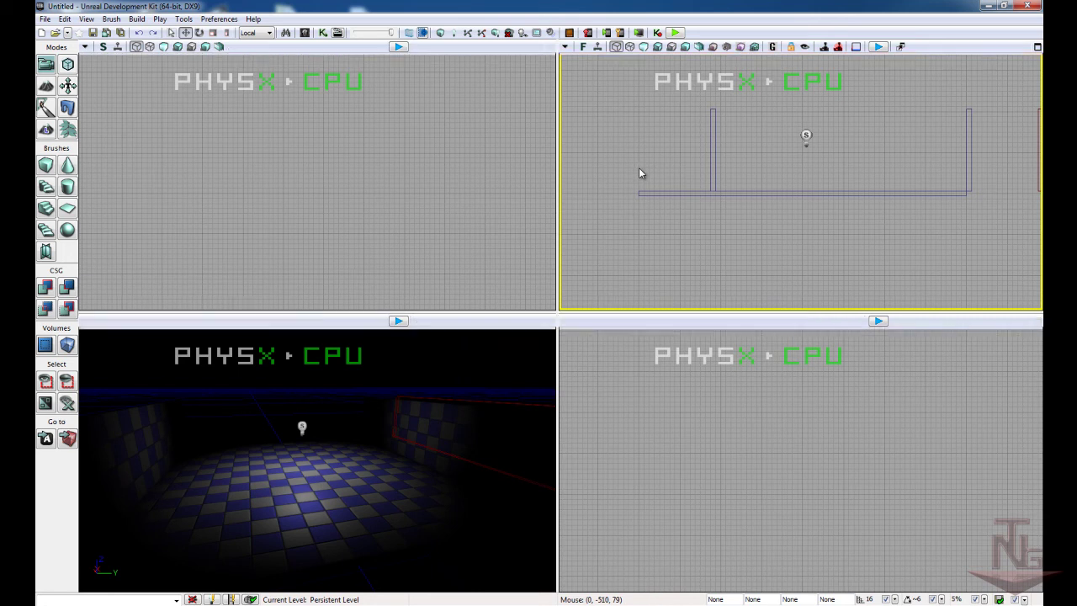
- Undo the wall moves and selection changes via Edit > Undo until the wall is back at the floor edge
{"action": "left_click", "coordinate": [725, 179]}
{"action": "left_click_drag", "start_coordinate": [767, 150], "coordinate": [669, 151]}
{"action": "left_click", "coordinate": [64, 19]}
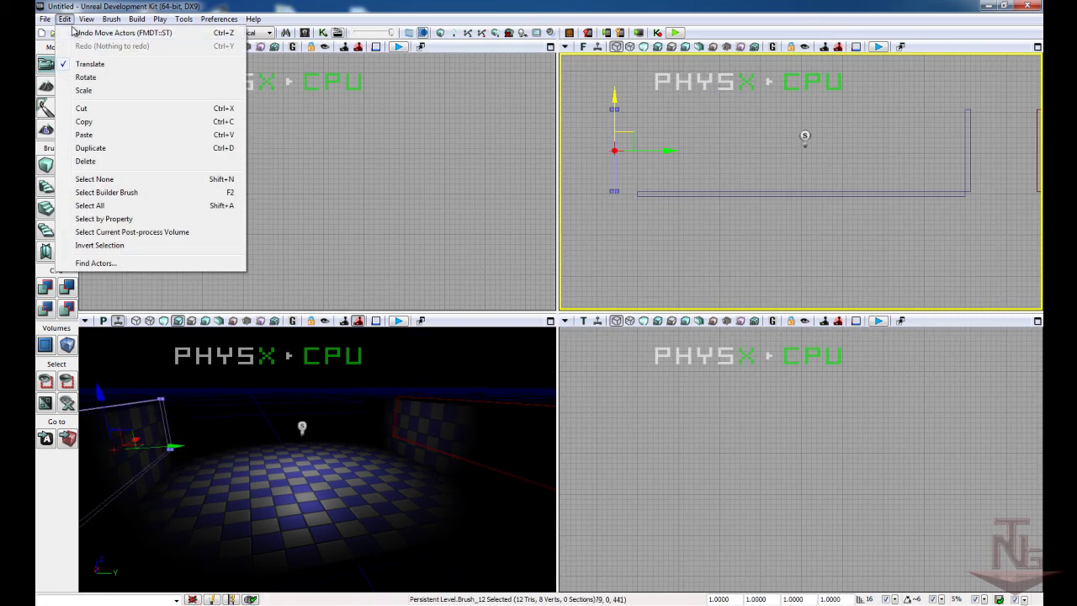
{"action": "left_click", "coordinate": [81, 33]}
{"action": "left_click", "coordinate": [64, 18]}
{"action": "left_click", "coordinate": [80, 37]}
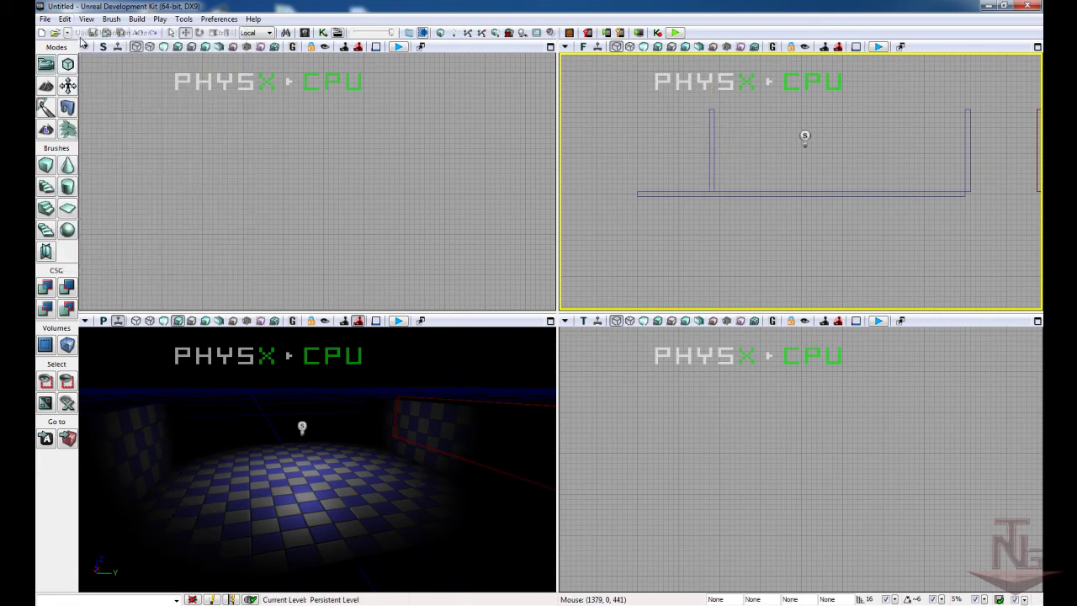
{"action": "left_click", "coordinate": [64, 19]}
{"action": "left_click", "coordinate": [74, 33]}
{"action": "left_click", "coordinate": [64, 18]}
{"action": "left_click", "coordinate": [77, 33]}
{"action": "left_click", "coordinate": [64, 18]}
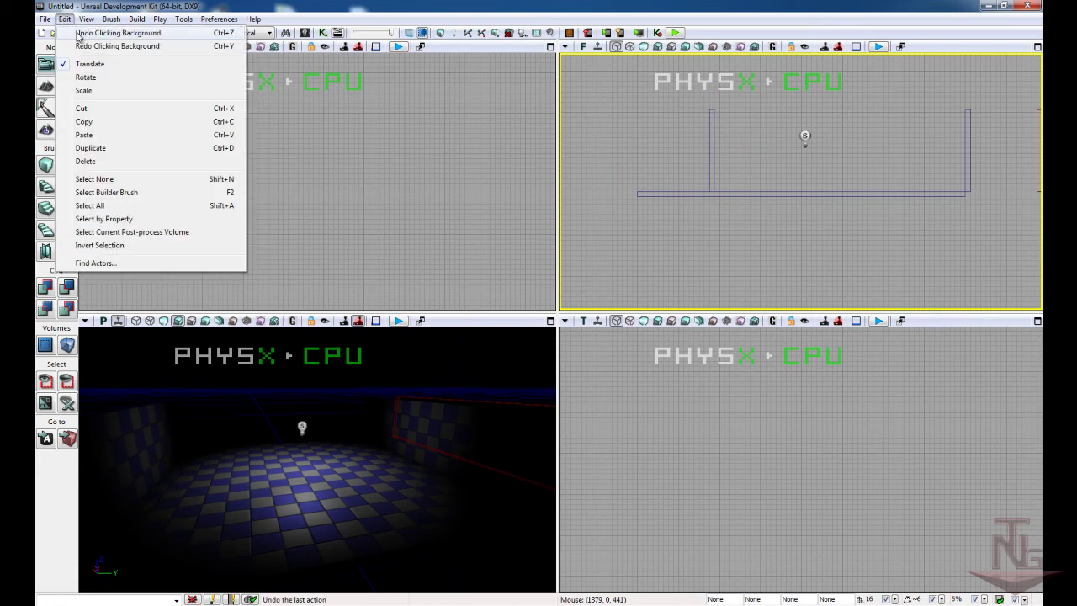
{"action": "left_click", "coordinate": [78, 33]}
{"action": "left_click", "coordinate": [63, 19]}
{"action": "left_click", "coordinate": [78, 33]}
{"action": "left_click", "coordinate": [64, 19]}
{"action": "left_click", "coordinate": [75, 34]}
{"action": "left_click", "coordinate": [64, 19]}
{"action": "left_click", "coordinate": [74, 33]}
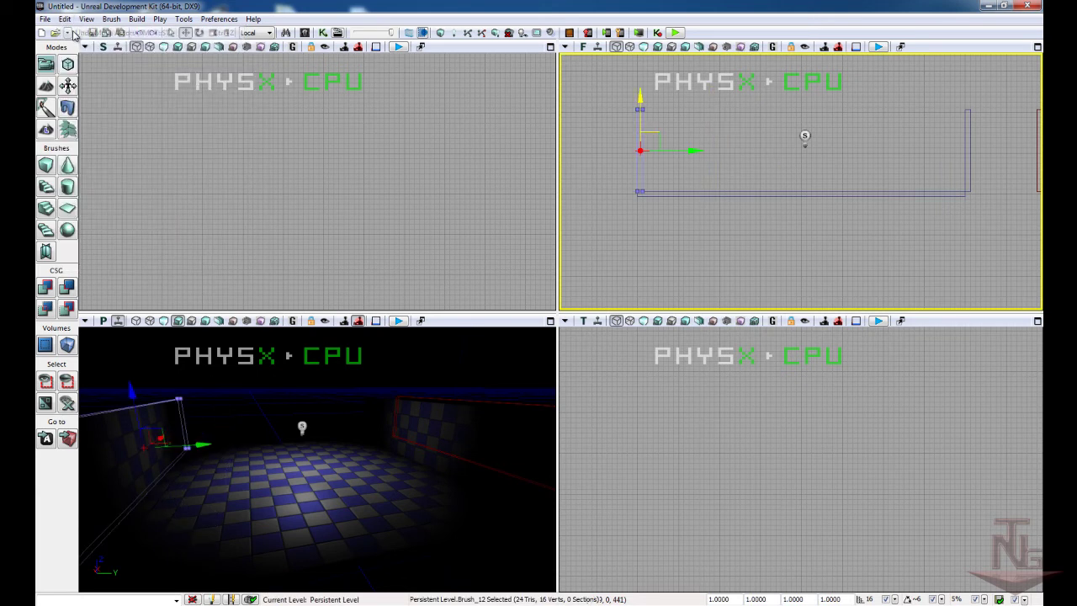
{"action": "left_click", "coordinate": [718, 211]}
- Check the left wall by selecting it and panning the side and top views
{"action": "left_click", "coordinate": [644, 149]}
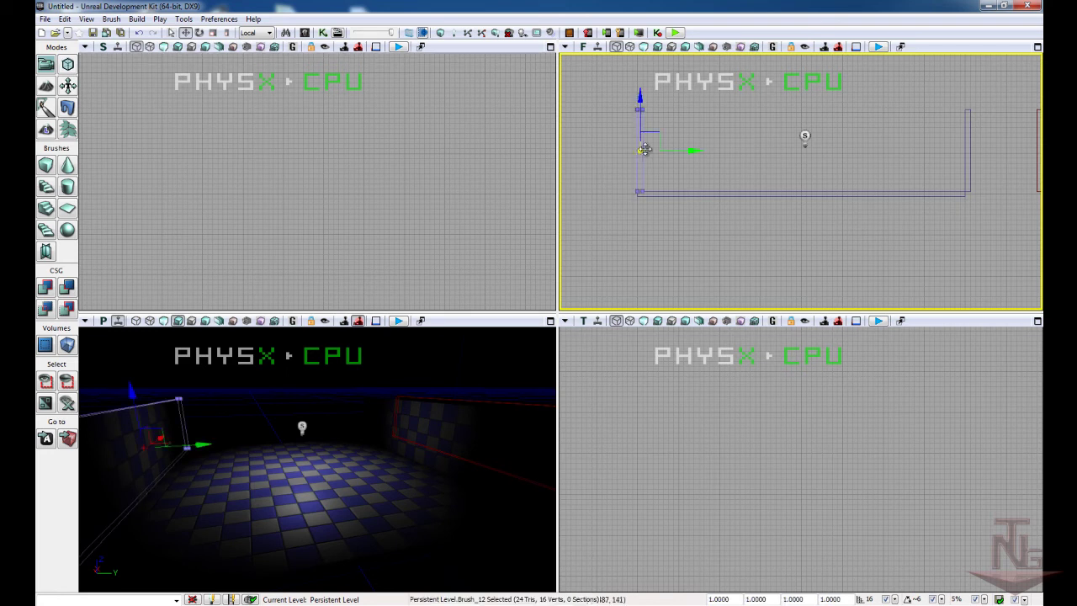
{"action": "left_click", "coordinate": [889, 225]}
{"action": "scroll", "coordinate": [744, 216], "scroll_direction": "down", "scroll_amount": 2}
{"action": "scroll", "coordinate": [336, 223], "scroll_direction": "down", "scroll_amount": 1}
{"action": "scroll", "coordinate": [272, 227], "scroll_direction": "down", "scroll_amount": 2}
{"action": "scroll", "coordinate": [225, 223], "scroll_direction": "up", "scroll_amount": 1}
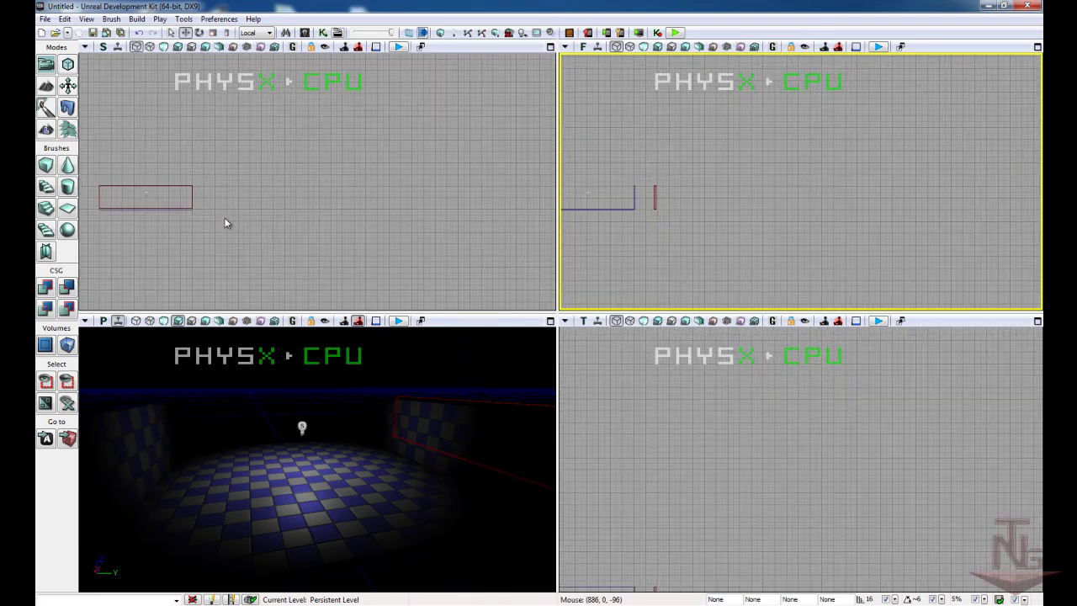
{"action": "left_click_drag", "start_coordinate": [200, 222], "coordinate": [286, 228]}
{"action": "scroll", "coordinate": [284, 221], "scroll_direction": "up", "scroll_amount": 1}
{"action": "left_click_drag", "start_coordinate": [780, 495], "coordinate": [823, 443]}
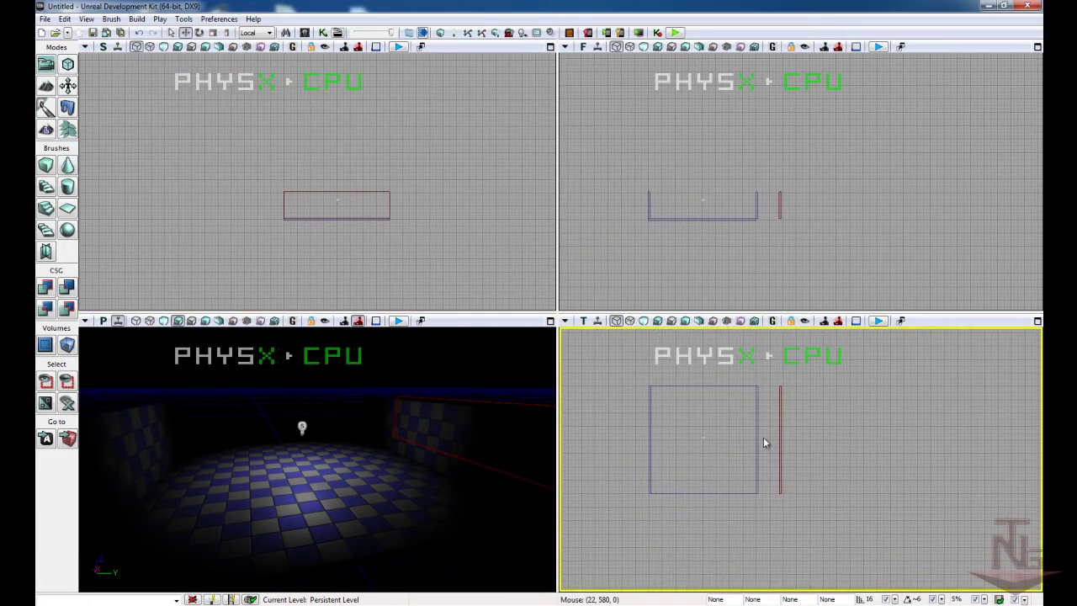
{"action": "scroll", "coordinate": [332, 211], "scroll_direction": "up", "scroll_amount": 1}
{"action": "scroll", "coordinate": [331, 211], "scroll_direction": "up", "scroll_amount": 1}
- Select the walls in 3D, then centre the whole room in the top view
{"action": "left_click", "coordinate": [440, 432]}
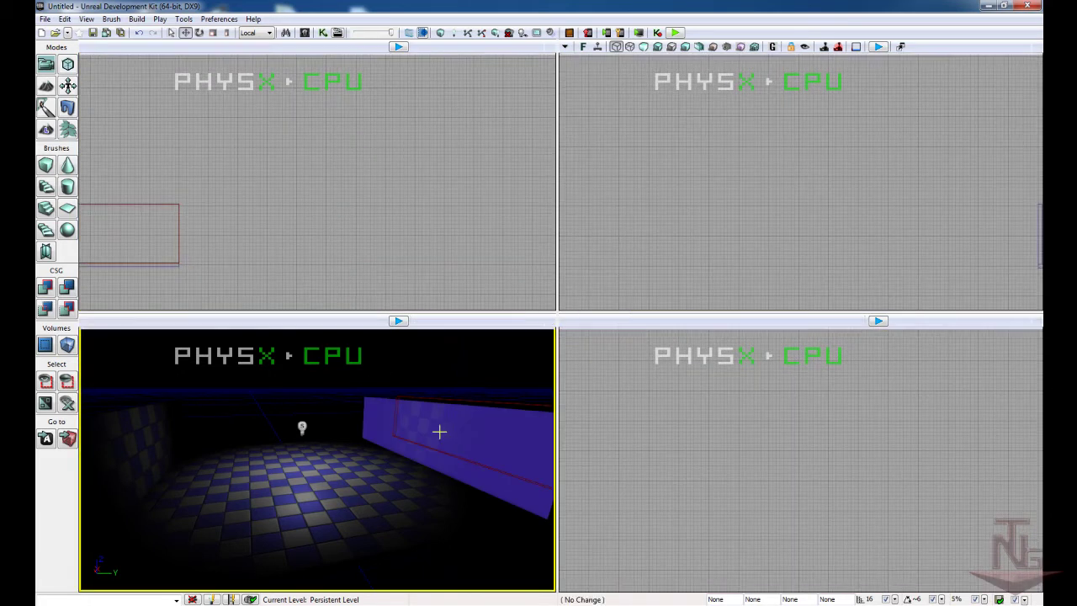
{"action": "scroll", "coordinate": [139, 449], "scroll_direction": "down", "scroll_amount": 3}
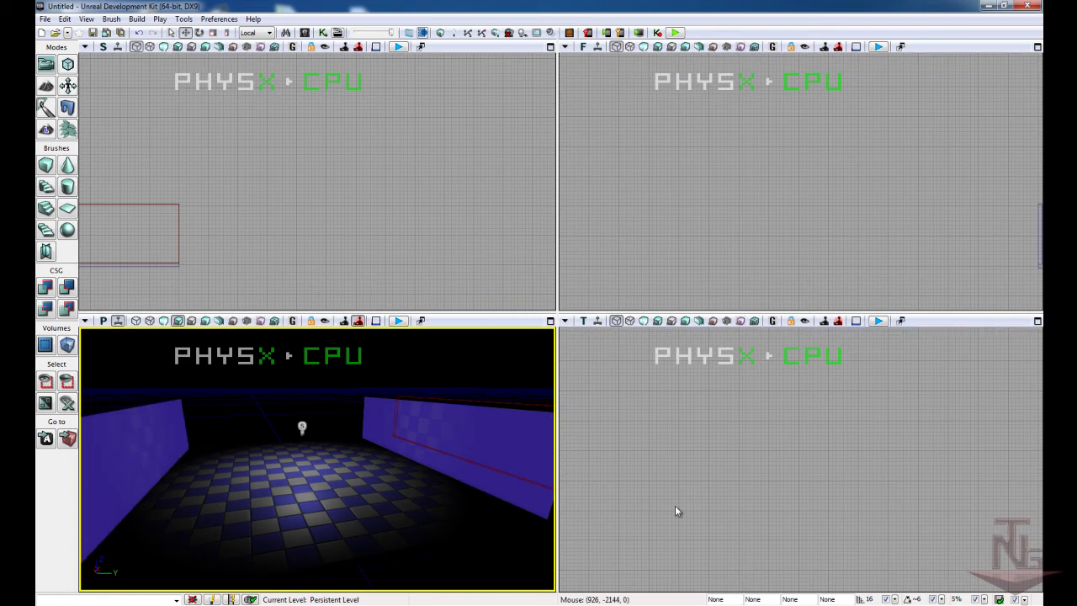
{"action": "scroll", "coordinate": [700, 494], "scroll_direction": "down", "scroll_amount": 2}
{"action": "scroll", "coordinate": [700, 494], "scroll_direction": "down", "scroll_amount": 2}
{"action": "left_click", "coordinate": [659, 468]}
{"action": "scroll", "coordinate": [661, 473], "scroll_direction": "down", "scroll_amount": 2}
{"action": "middle_click_drag", "start_coordinate": [714, 330], "coordinate": [782, 494]}
{"action": "left_click_drag", "start_coordinate": [958, 594], "coordinate": [832, 434]}
{"action": "scroll", "coordinate": [832, 434], "scroll_direction": "up", "scroll_amount": 1}
{"action": "scroll", "coordinate": [832, 434], "scroll_direction": "up", "scroll_amount": 1}
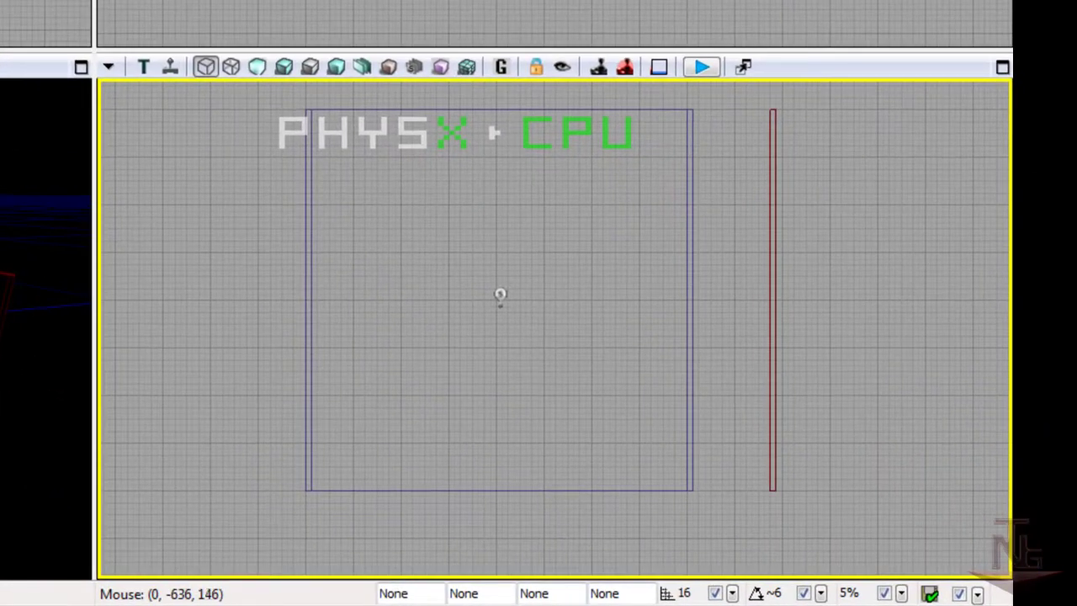
- Select both the left and right wall brushes together
{"action": "left_click", "coordinate": [554, 118]}
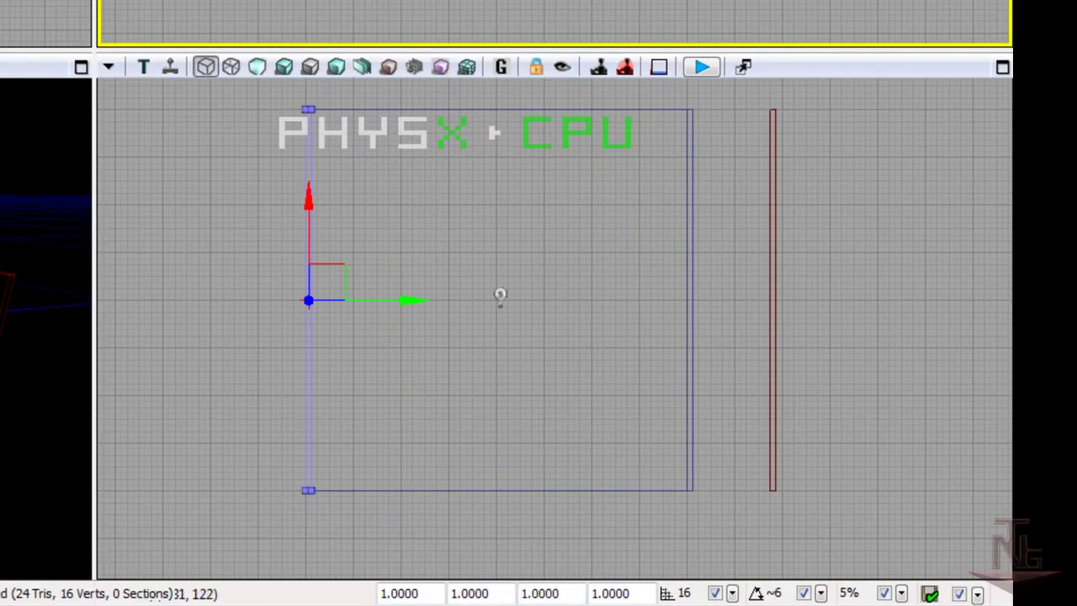
{"action": "left_click", "coordinate": [689, 294]}
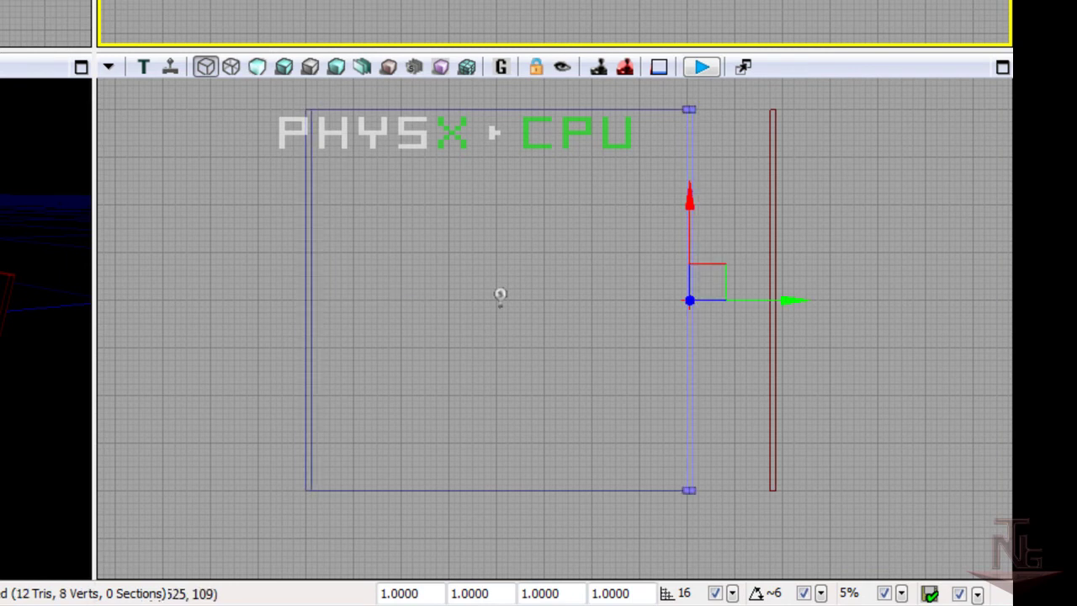
{"action": "left_click", "coordinate": [308, 337]}
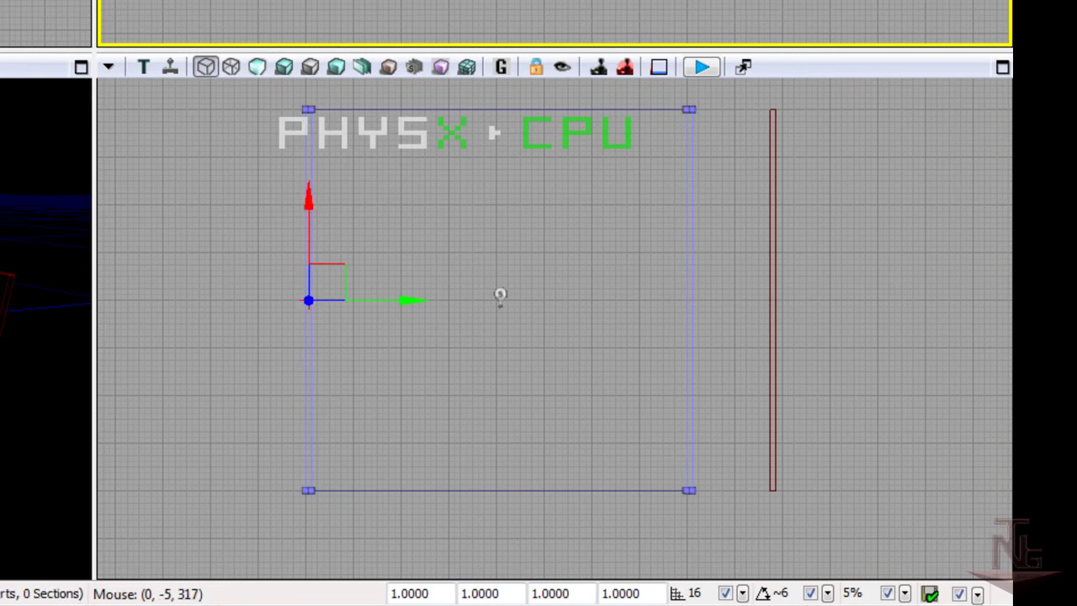
{"action": "left_click", "coordinate": [499, 295]}
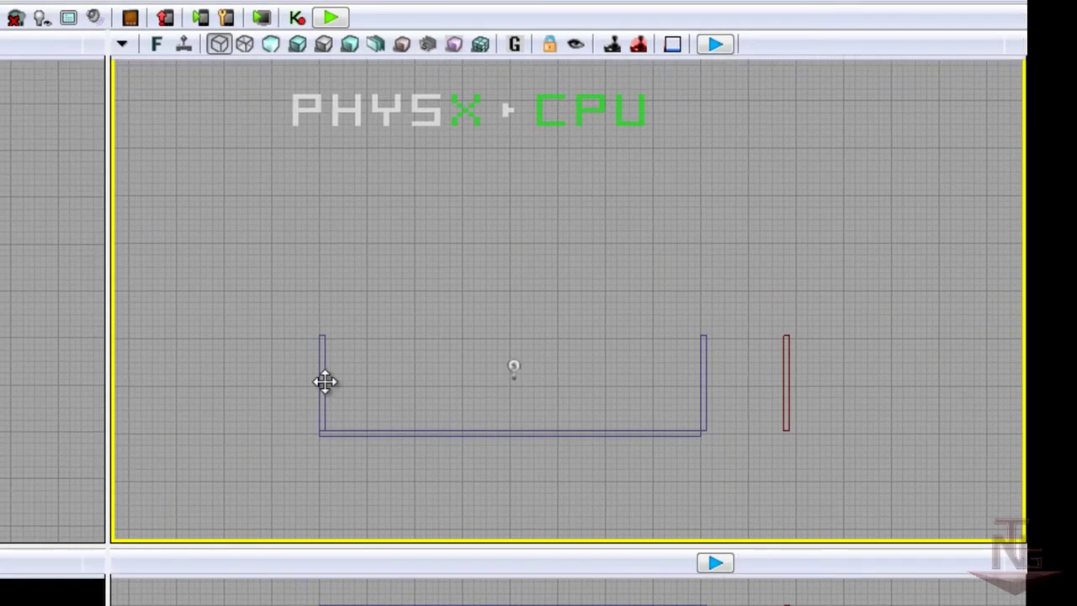
{"action": "left_click", "coordinate": [322, 380]}
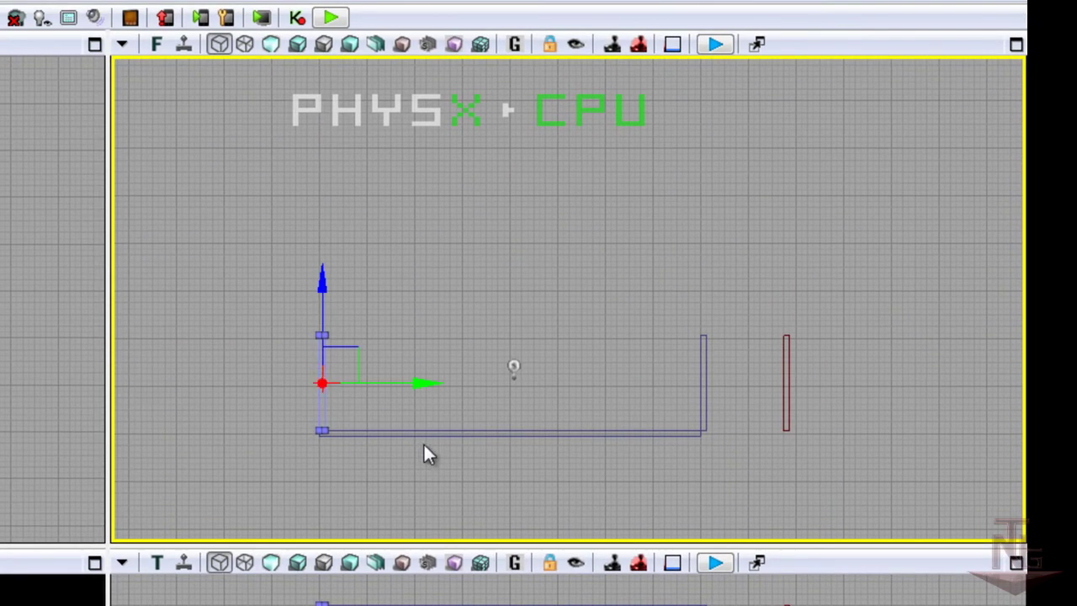
{"action": "left_click", "coordinate": [695, 384], "text": "ctrl"}
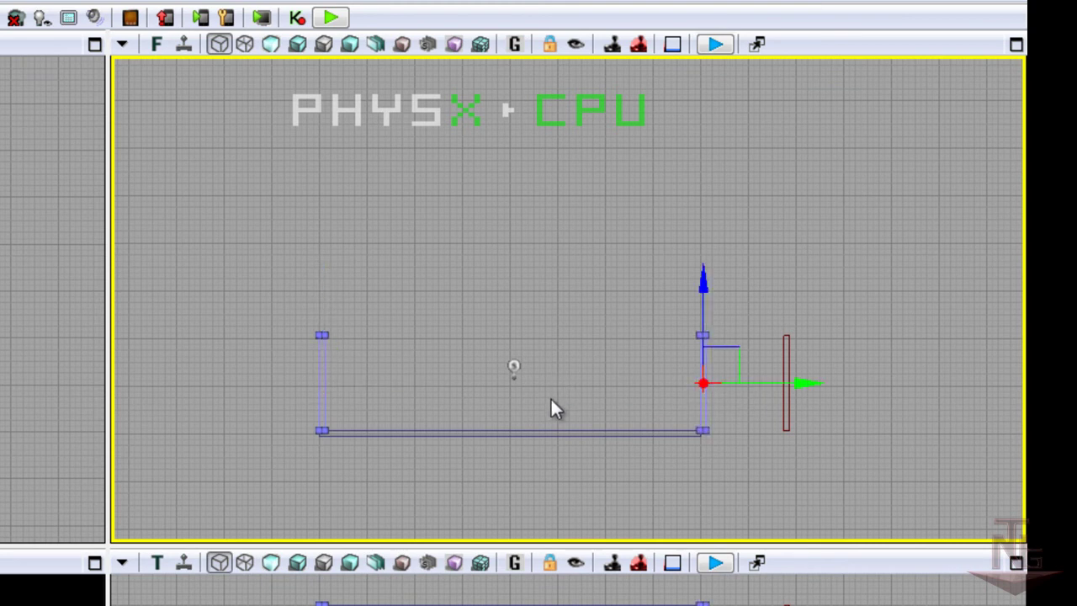
- Shift both walls left along X and rotate them to -90° yaw
{"action": "left_click_drag", "start_coordinate": [785, 385], "coordinate": [774, 391]}
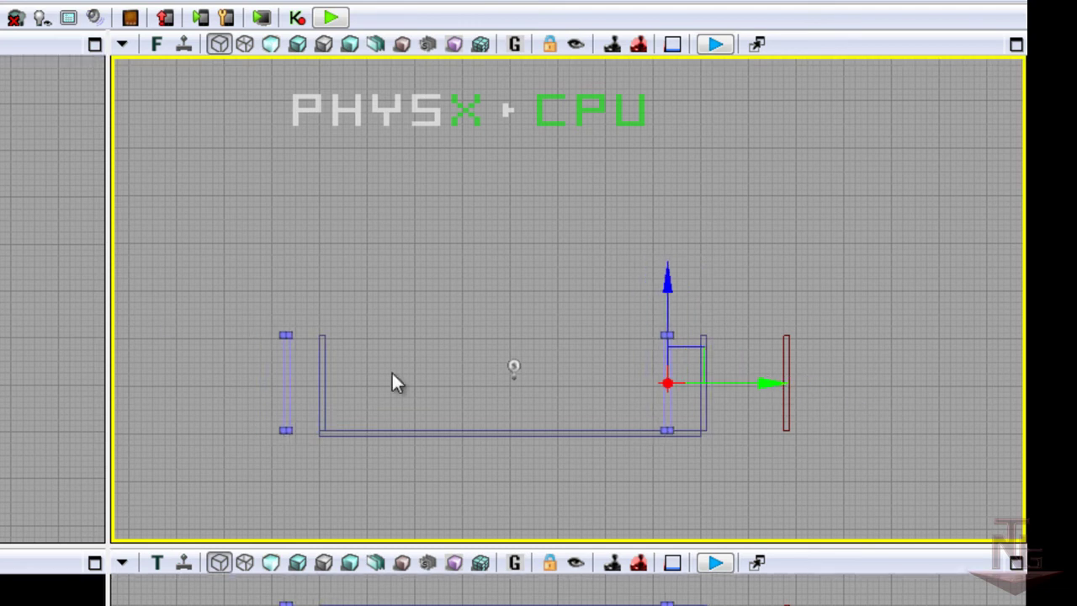
{"action": "key", "text": "space"}
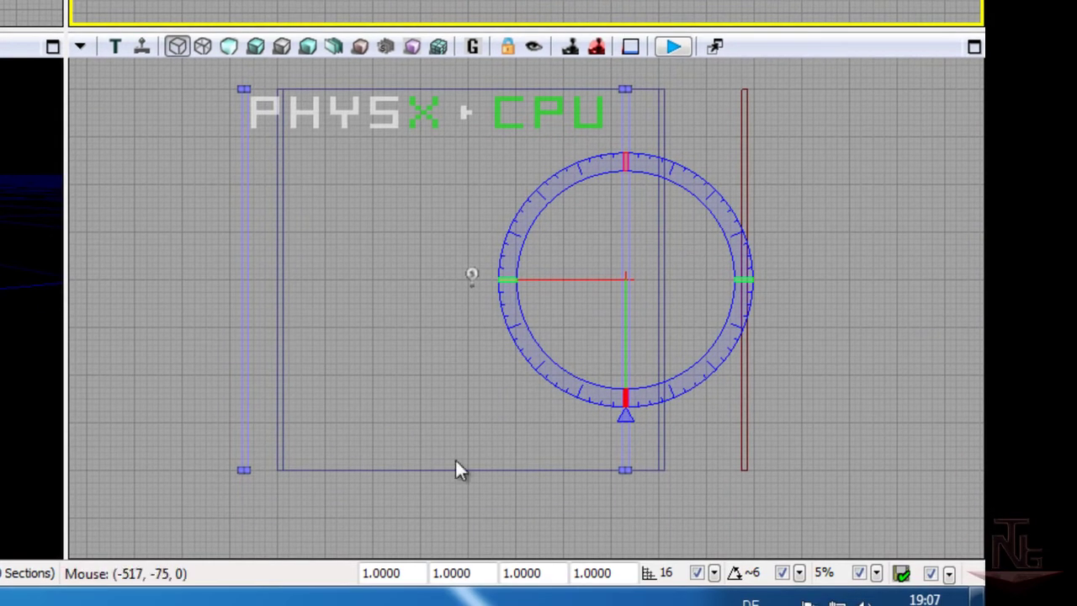
{"action": "mouse_move", "coordinate": [519, 207]}
{"action": "left_mouse_down"}
{"action": "mouse_move", "coordinate": [484, 240]}
{"action": "mouse_move", "coordinate": [310, 55]}
{"action": "left_mouse_up"}
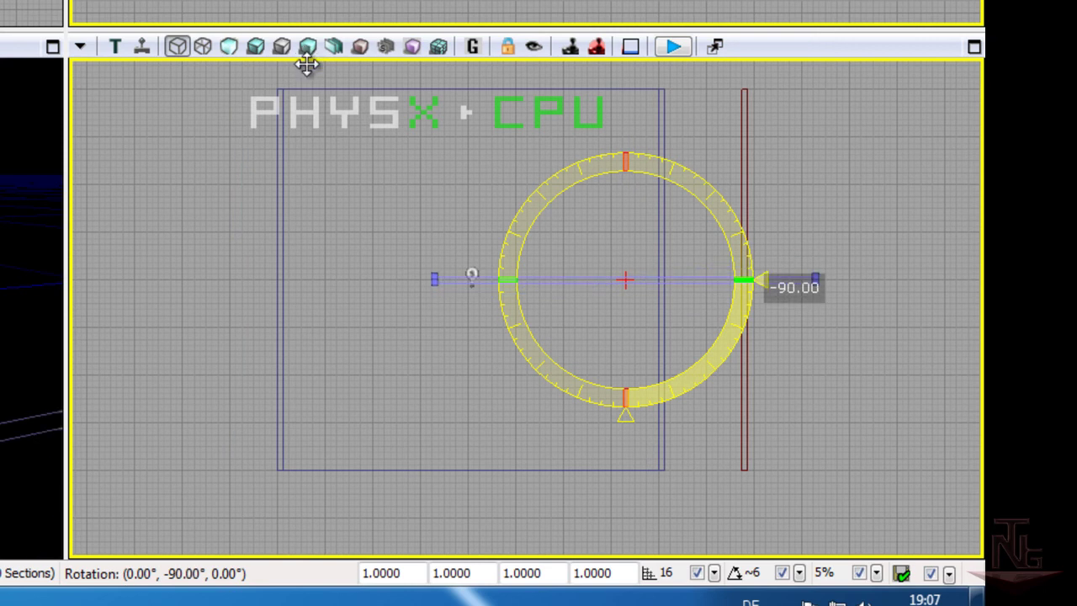
{"action": "left_click_drag", "start_coordinate": [310, 56], "coordinate": [308, 62]}
{"action": "key", "text": "w"}
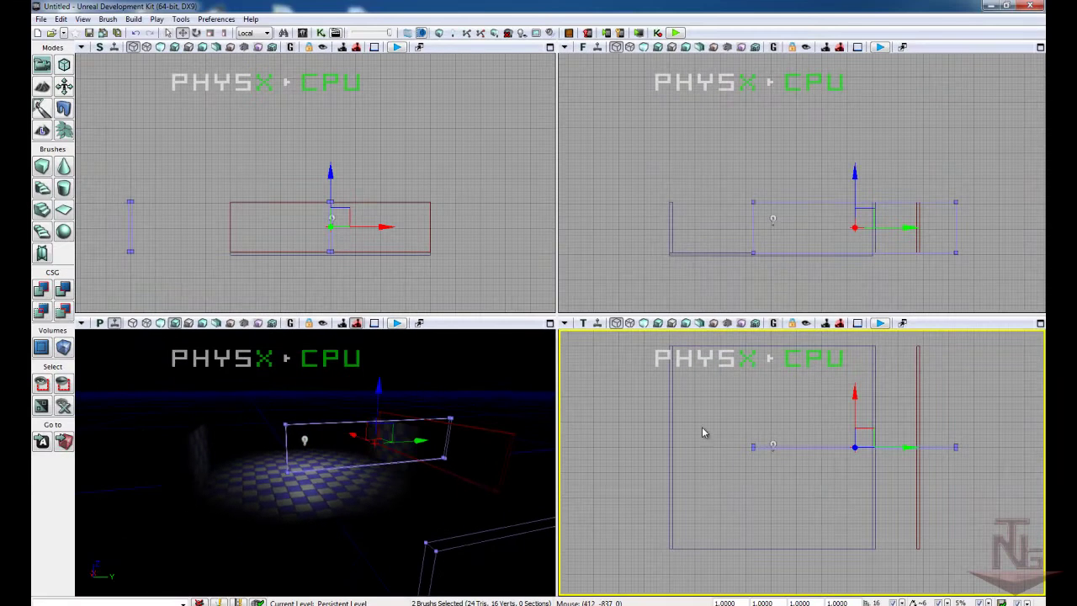
{"action": "left_click_drag", "start_coordinate": [909, 446], "coordinate": [828, 447]}
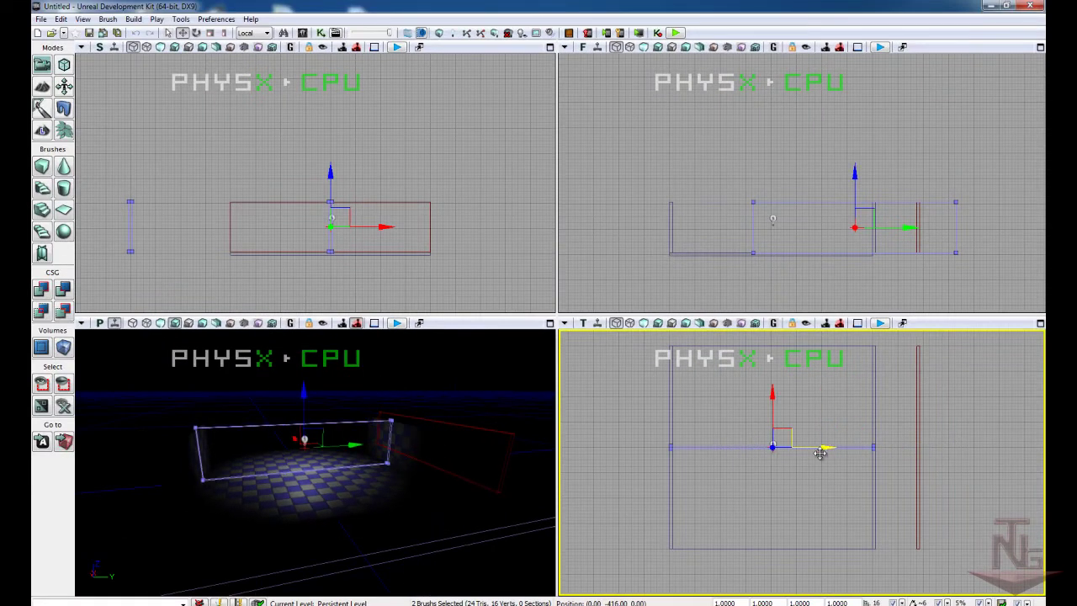
{"action": "left_click_drag", "start_coordinate": [782, 397], "coordinate": [789, 361]}
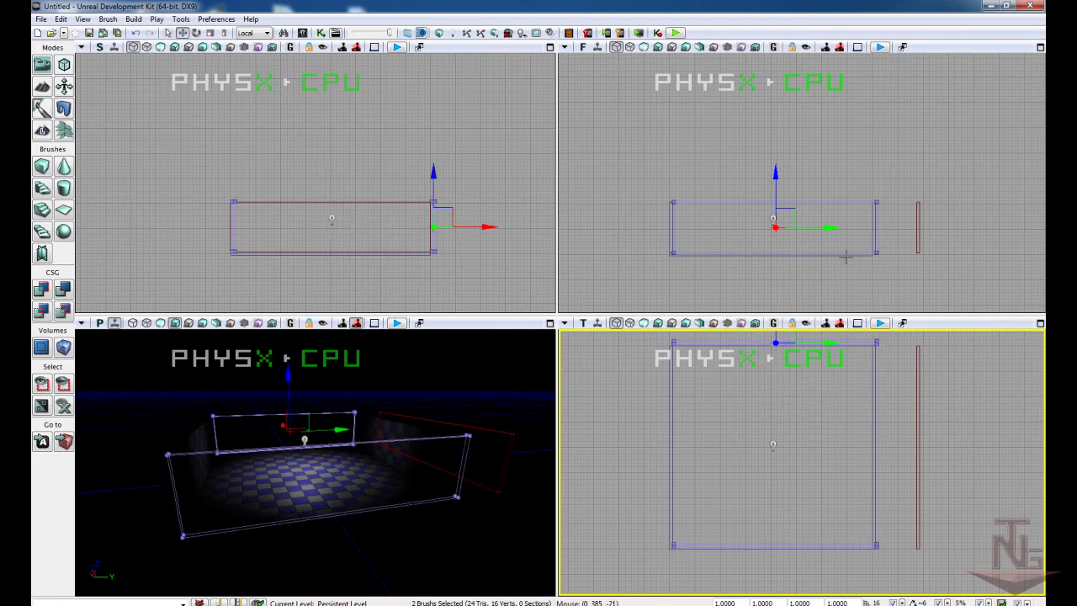
{"action": "scroll", "coordinate": [822, 393], "scroll_direction": "up", "scroll_amount": 10}
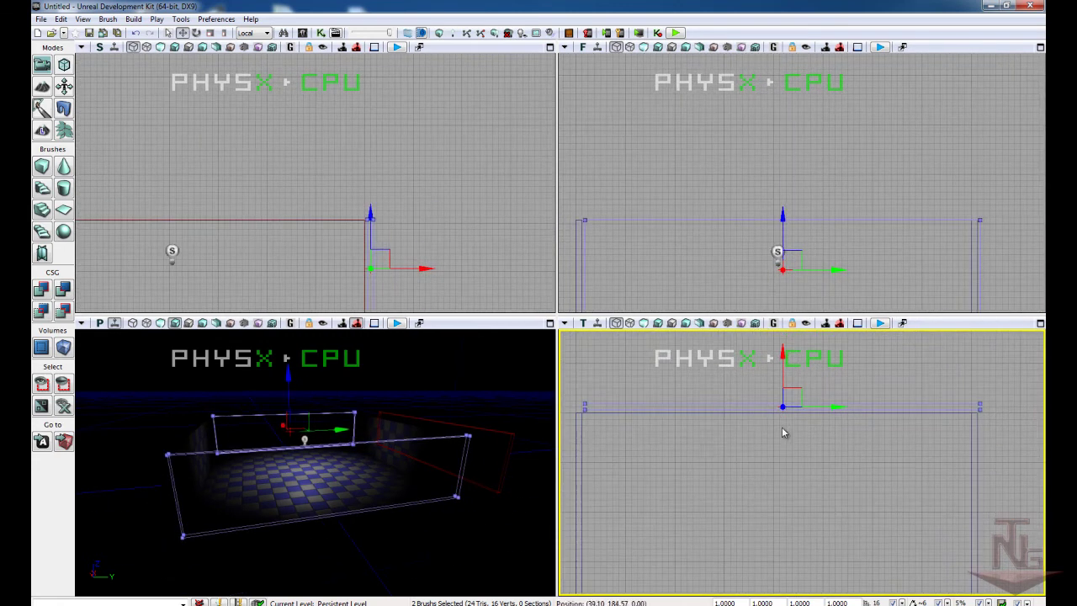
{"action": "left_click_drag", "start_coordinate": [696, 428], "coordinate": [834, 466]}
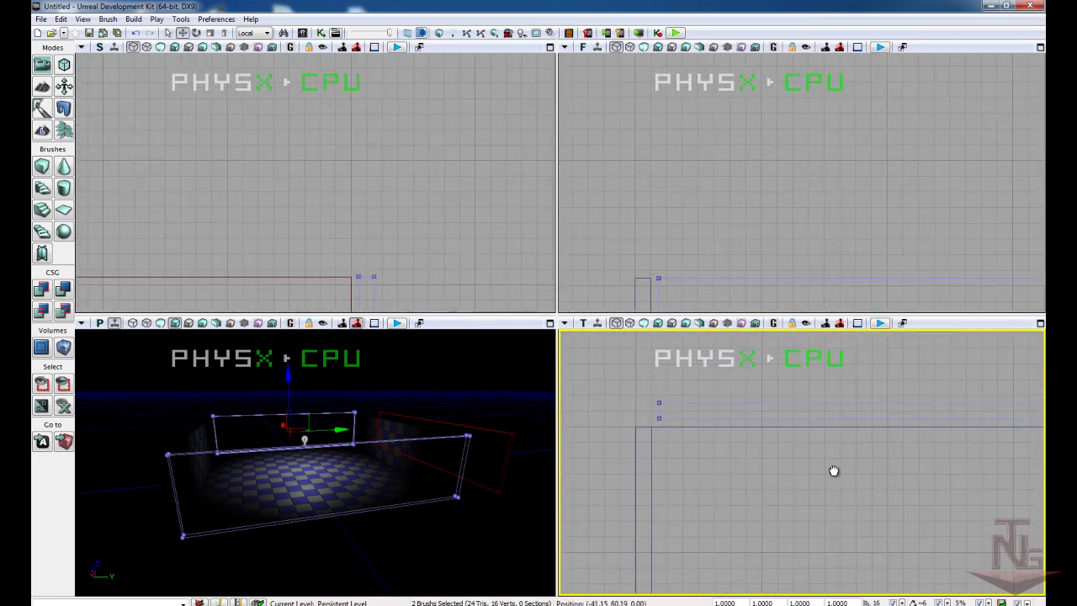
{"action": "key", "text": "ctrl+z"}
{"action": "key", "text": "ctrl+z"}
{"action": "key", "text": "ctrl+z"}
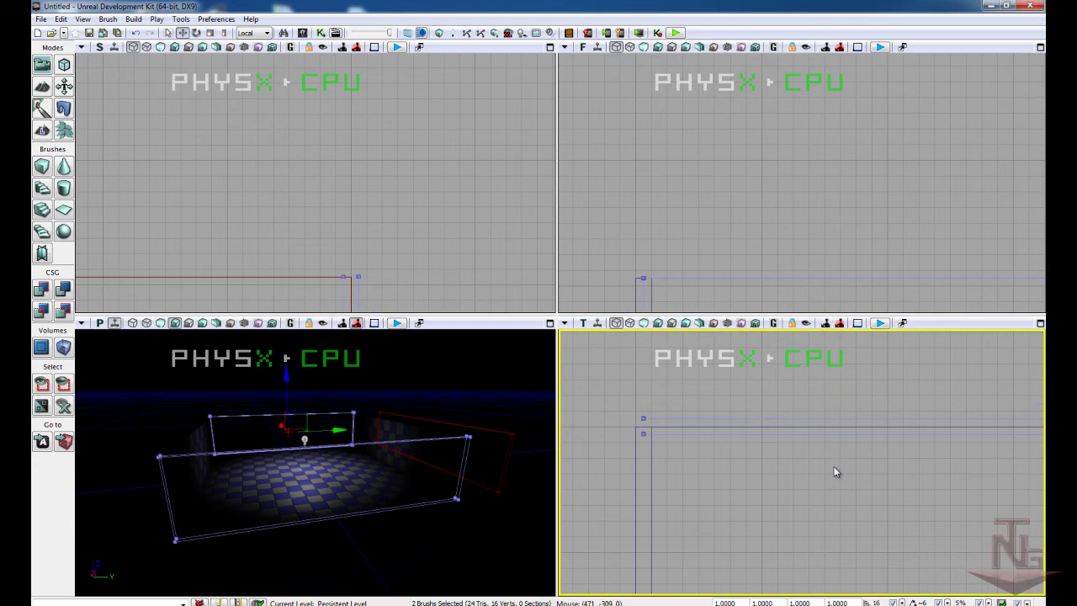
{"action": "key", "text": "ctrl+z"}
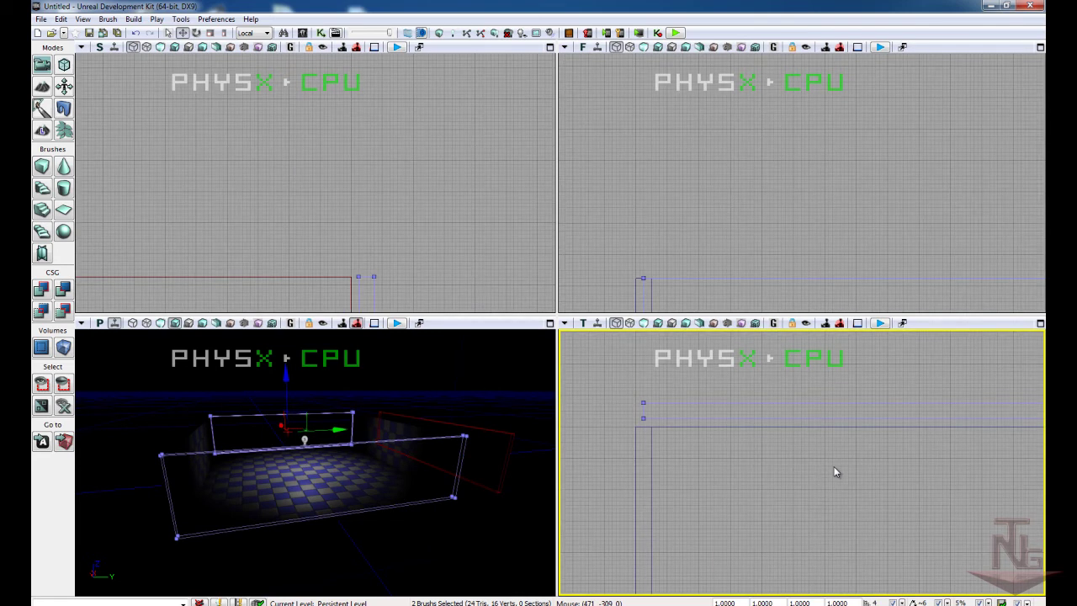
{"action": "key", "text": "ctrl+y"}
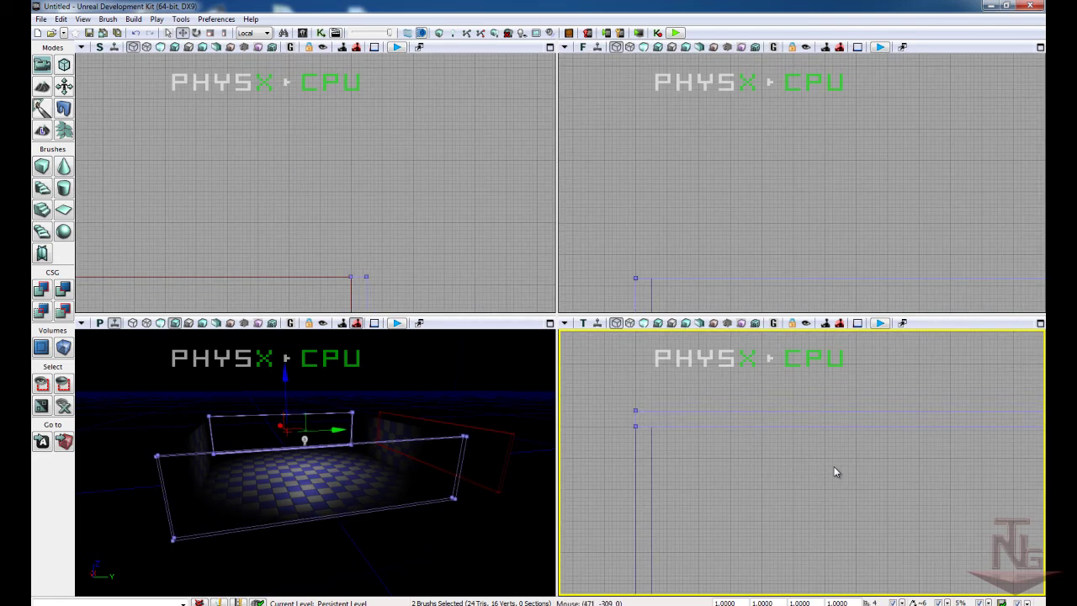
{"action": "key", "text": "Home"}
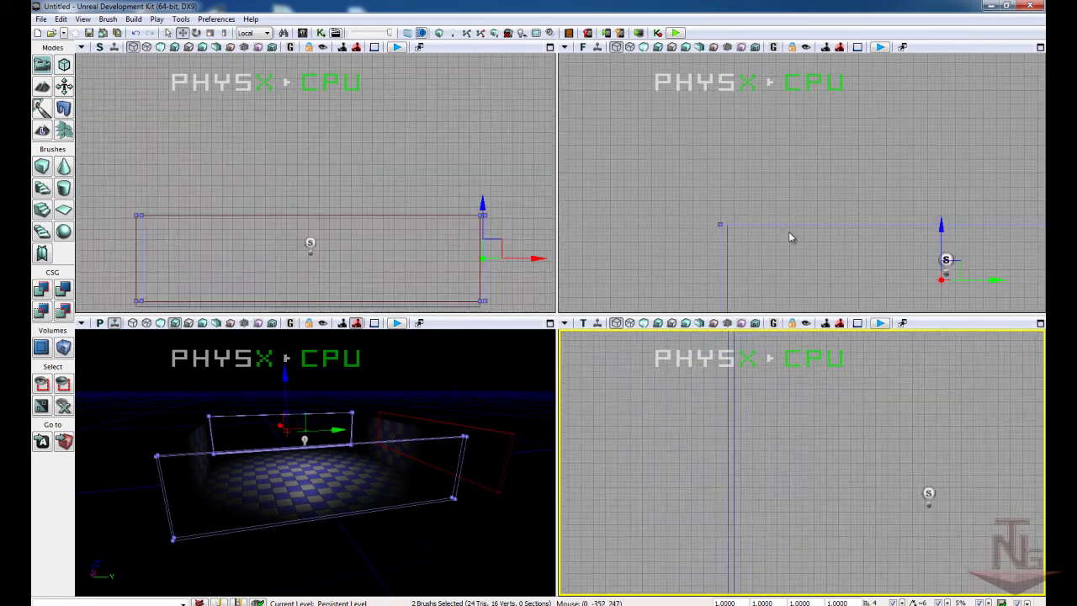
{"action": "left_click", "coordinate": [835, 248]}
{"action": "scroll", "coordinate": [801, 237], "scroll_direction": "up", "scroll_amount": 3}
{"action": "scroll", "coordinate": [791, 231], "scroll_direction": "up", "scroll_amount": 3}
{"action": "scroll", "coordinate": [820, 234], "scroll_direction": "up", "scroll_amount": 3}
{"action": "scroll", "coordinate": [822, 245], "scroll_direction": "up", "scroll_amount": 2}
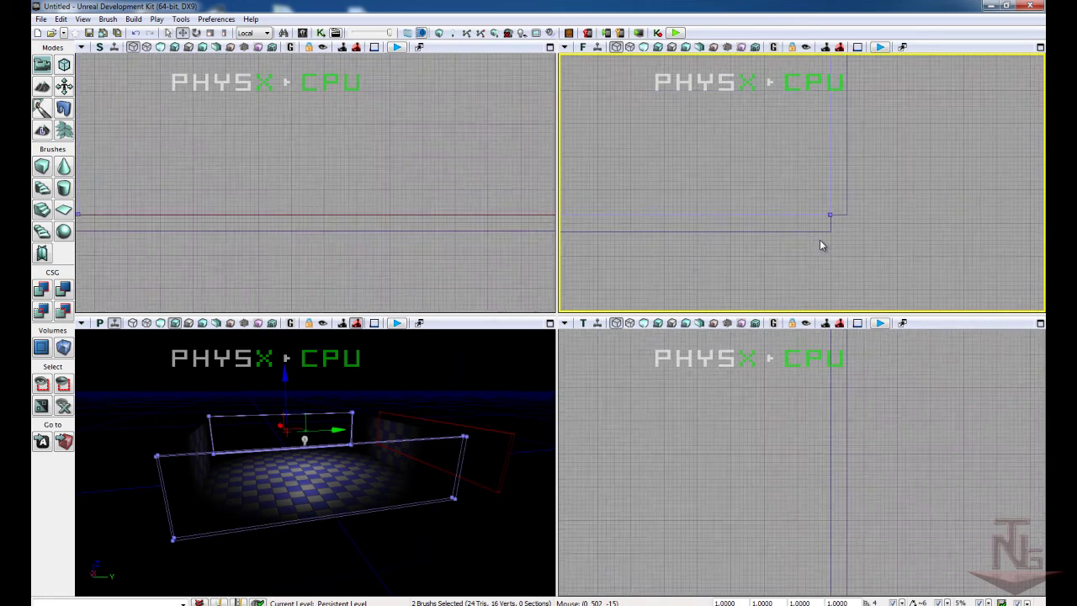
{"action": "mouse_move", "coordinate": [737, 220]}
{"action": "left_mouse_down"}
{"action": "mouse_move", "coordinate": [1010, 185]}
{"action": "mouse_move", "coordinate": [663, 300]}
{"action": "left_mouse_up"}
{"action": "mouse_move", "coordinate": [799, 102]}
{"action": "left_mouse_down"}
{"action": "mouse_move", "coordinate": [829, 187]}
{"action": "mouse_move", "coordinate": [820, 161]}
{"action": "left_mouse_up"}
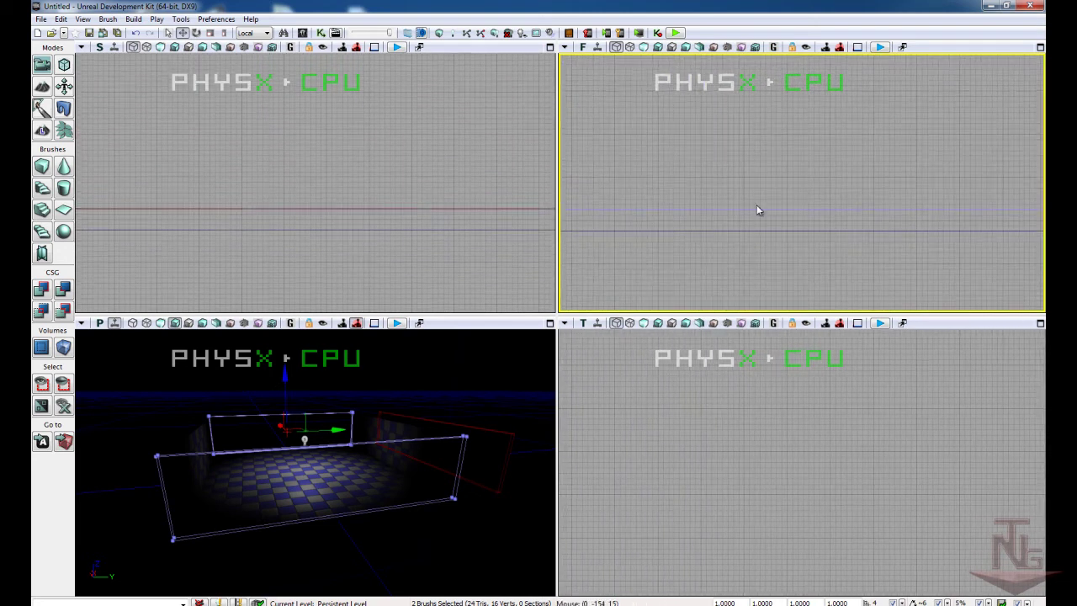
{"action": "mouse_move", "coordinate": [696, 194]}
{"action": "left_mouse_down"}
{"action": "mouse_move", "coordinate": [771, 229]}
{"action": "mouse_move", "coordinate": [926, 216]}
{"action": "mouse_move", "coordinate": [791, 205]}
{"action": "mouse_move", "coordinate": [743, 258]}
{"action": "left_mouse_up"}
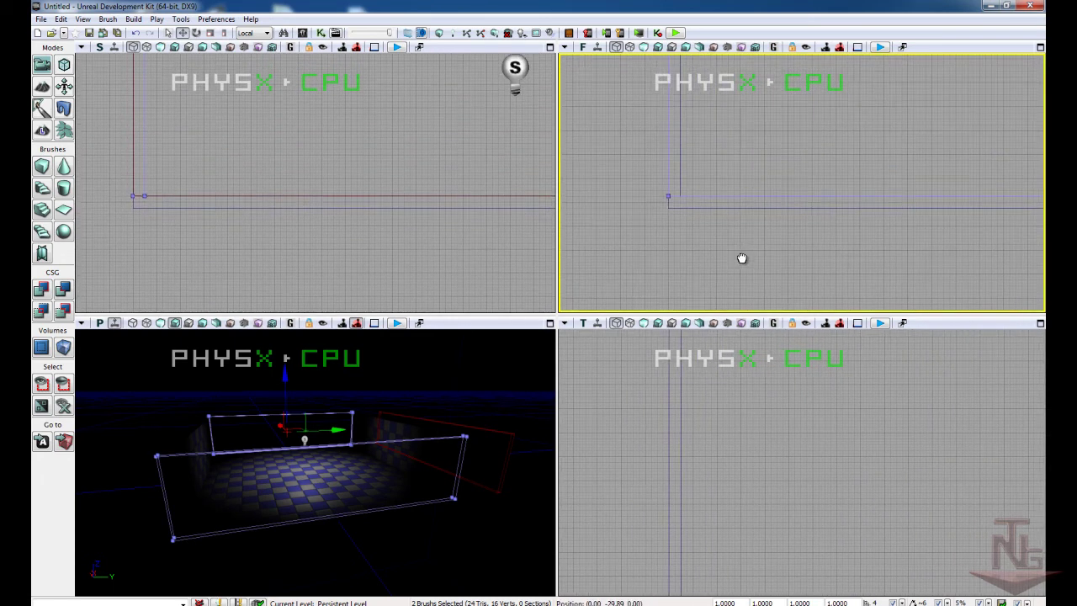
- Nudge a wall brush into place, deselect, run Build All and close the Map Check report
{"action": "left_click", "coordinate": [663, 218]}
{"action": "left_click", "coordinate": [676, 220]}
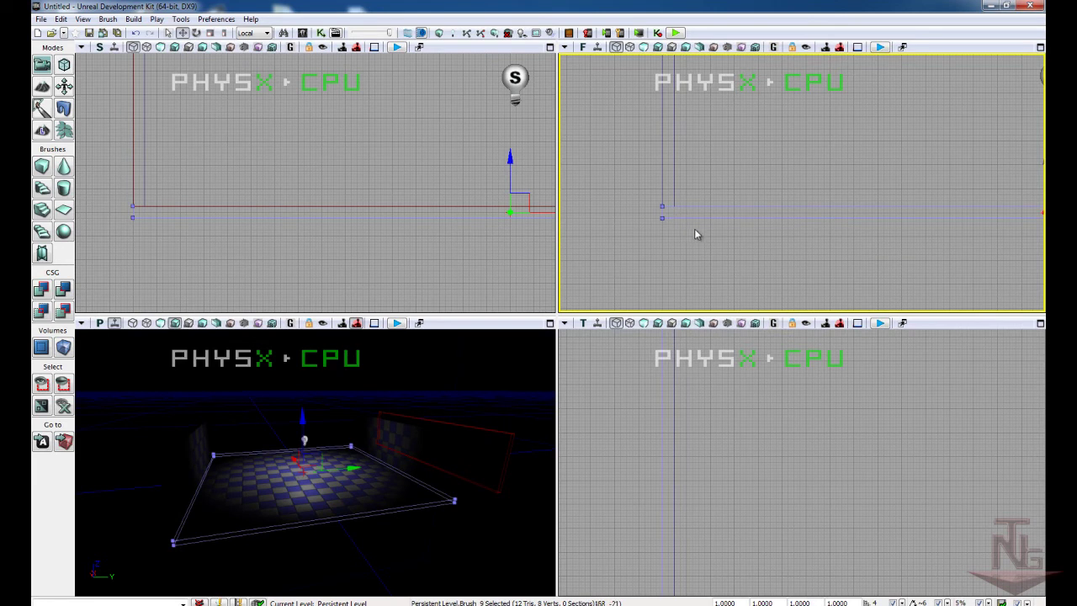
{"action": "left_click", "coordinate": [691, 218]}
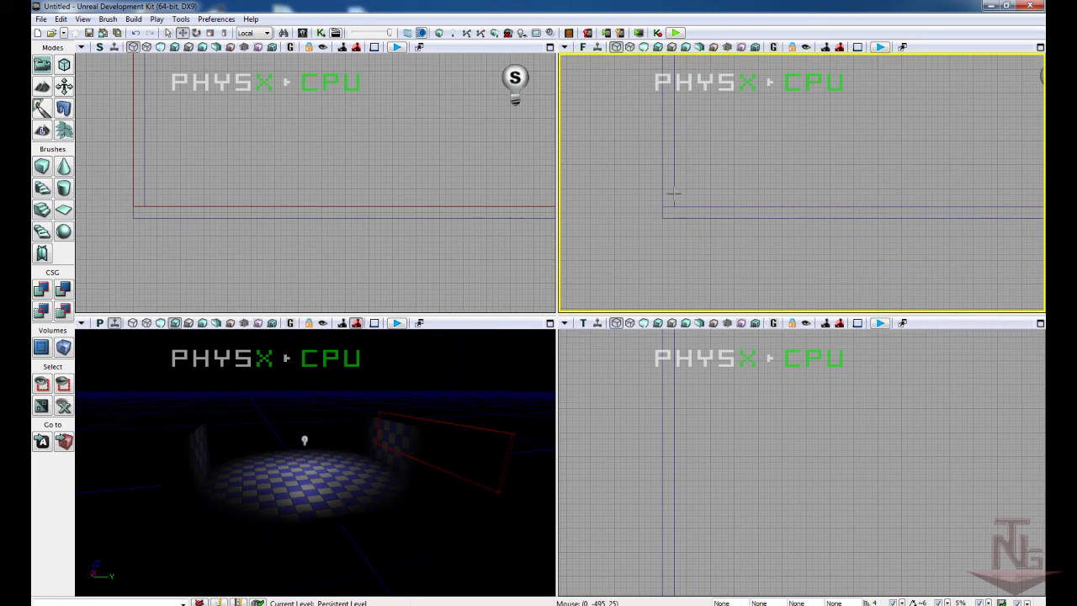
{"action": "key", "text": "ctrl+z"}
{"action": "left_click", "coordinate": [743, 246]}
{"action": "left_click", "coordinate": [437, 34]}
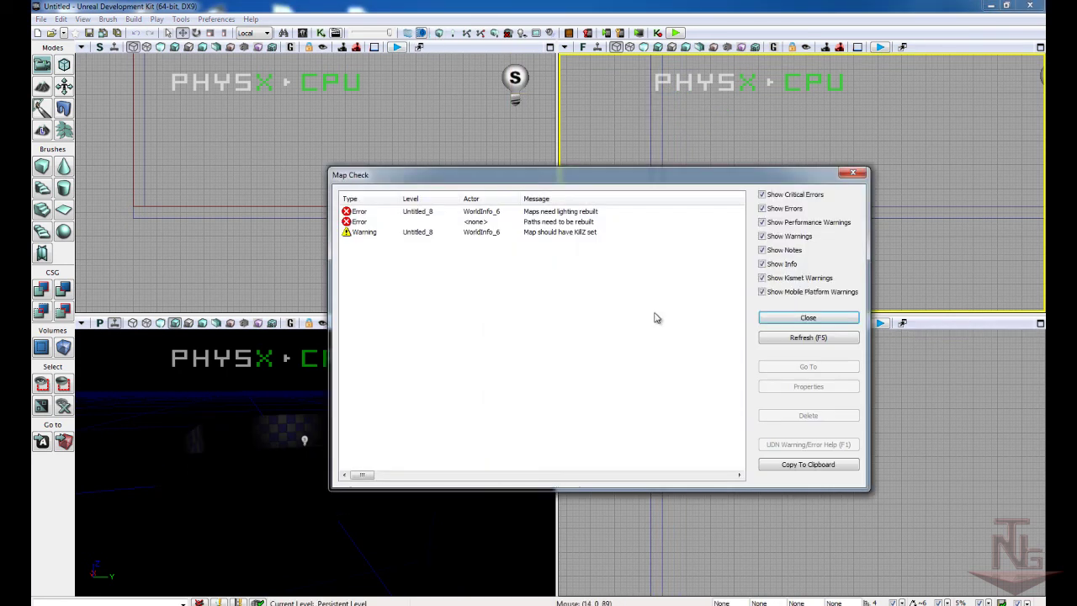
{"action": "left_click", "coordinate": [807, 318]}
- Fly the perspective camera through the room to view the four checkered walls
{"action": "scroll", "coordinate": [739, 241], "scroll_direction": "down", "scroll_amount": 5}
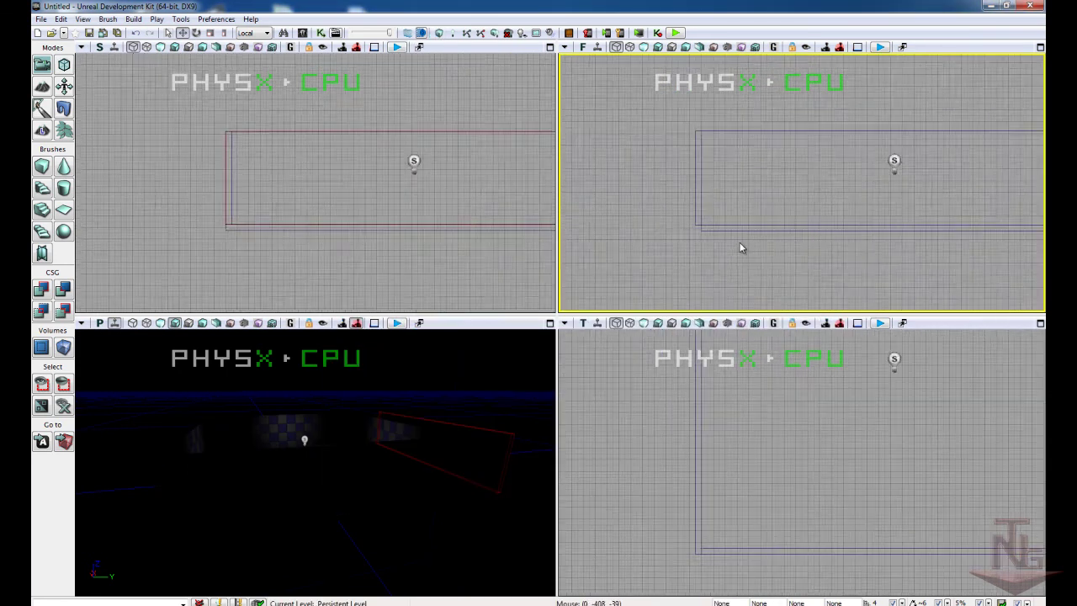
{"action": "left_click", "coordinate": [354, 442]}
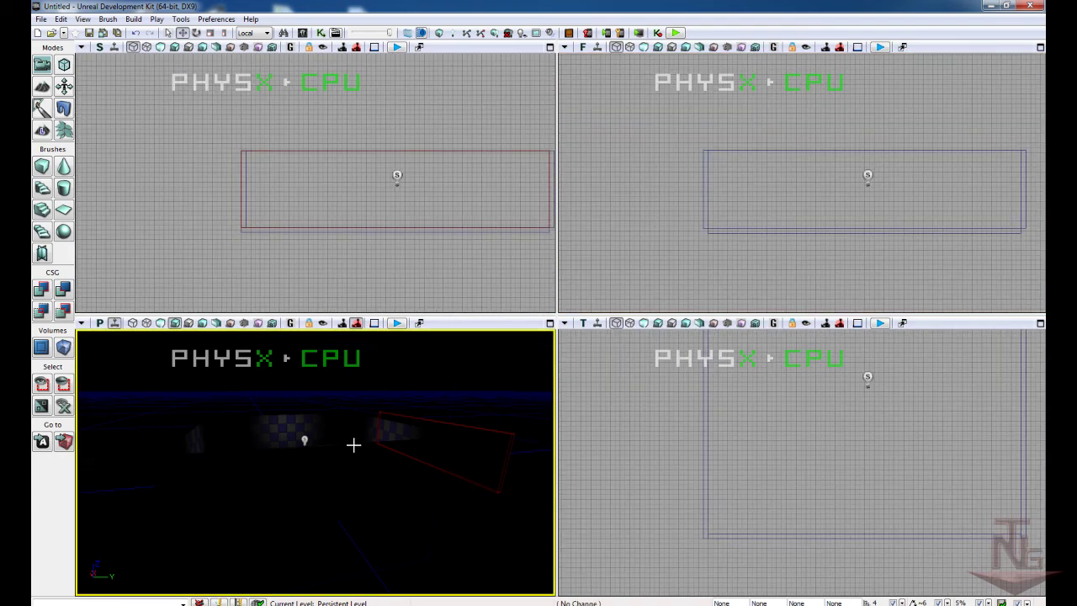
{"action": "left_click_drag", "start_coordinate": [353, 442], "coordinate": [373, 462]}
{"action": "mouse_move", "coordinate": [555, 279]}
{"action": "left_mouse_down"}
{"action": "mouse_move", "coordinate": [991, 310]}
{"action": "mouse_move", "coordinate": [697, 505]}
{"action": "mouse_move", "coordinate": [935, 315]}
{"action": "left_mouse_up"}
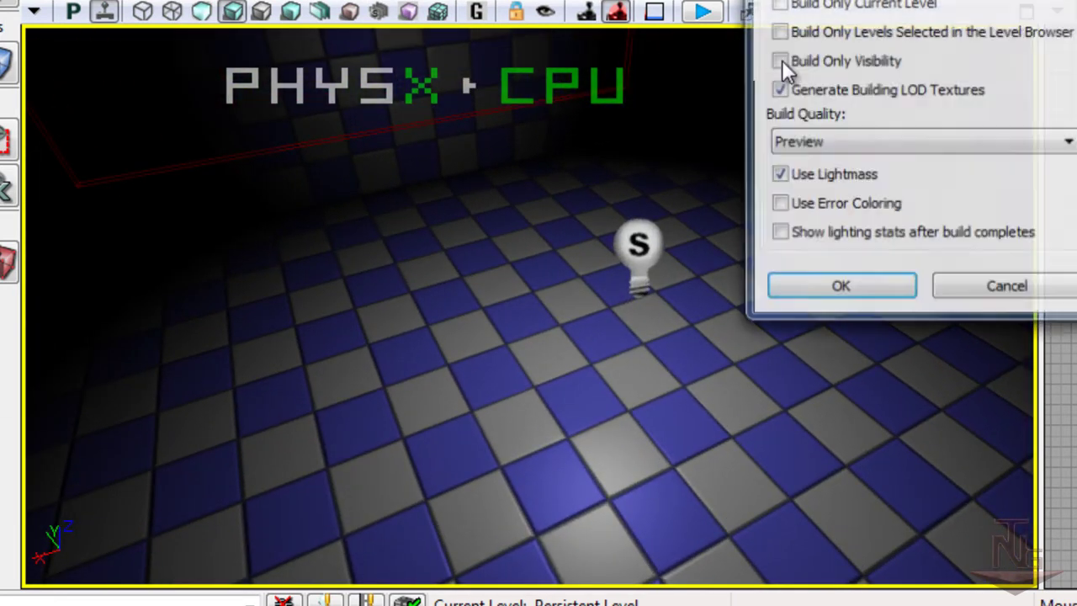
- Build lighting with Use Lightmass unchecked, then move the camera toward the glowing point light
{"action": "left_click", "coordinate": [820, 179]}
{"action": "left_click", "coordinate": [821, 290]}
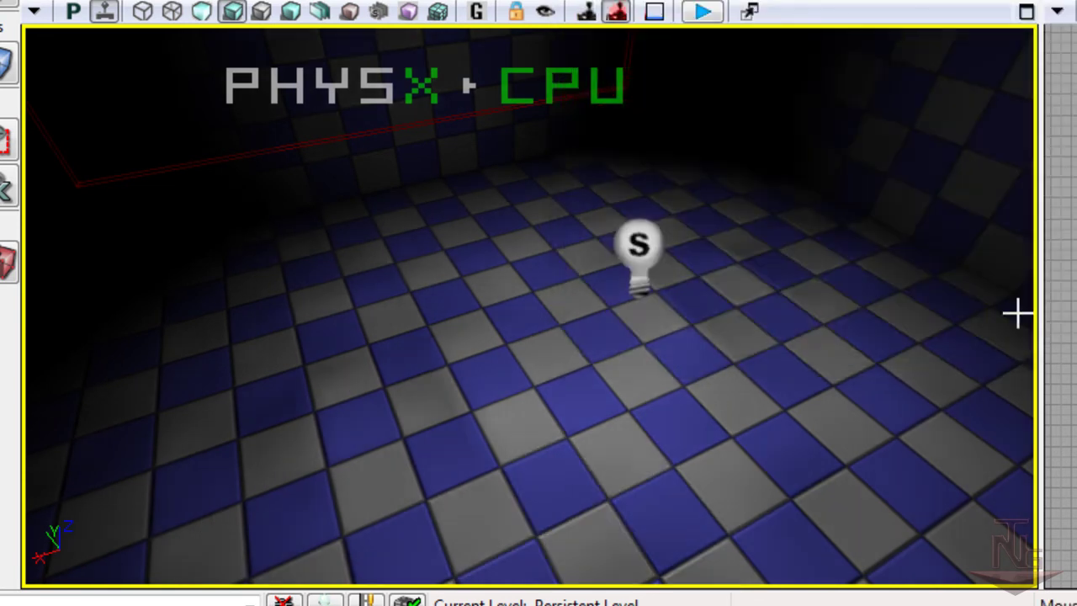
{"action": "mouse_move", "coordinate": [1016, 311]}
{"action": "left_mouse_down"}
{"action": "mouse_move", "coordinate": [419, 332]}
{"action": "mouse_move", "coordinate": [23, 292]}
{"action": "mouse_move", "coordinate": [697, 325]}
{"action": "left_mouse_up"}
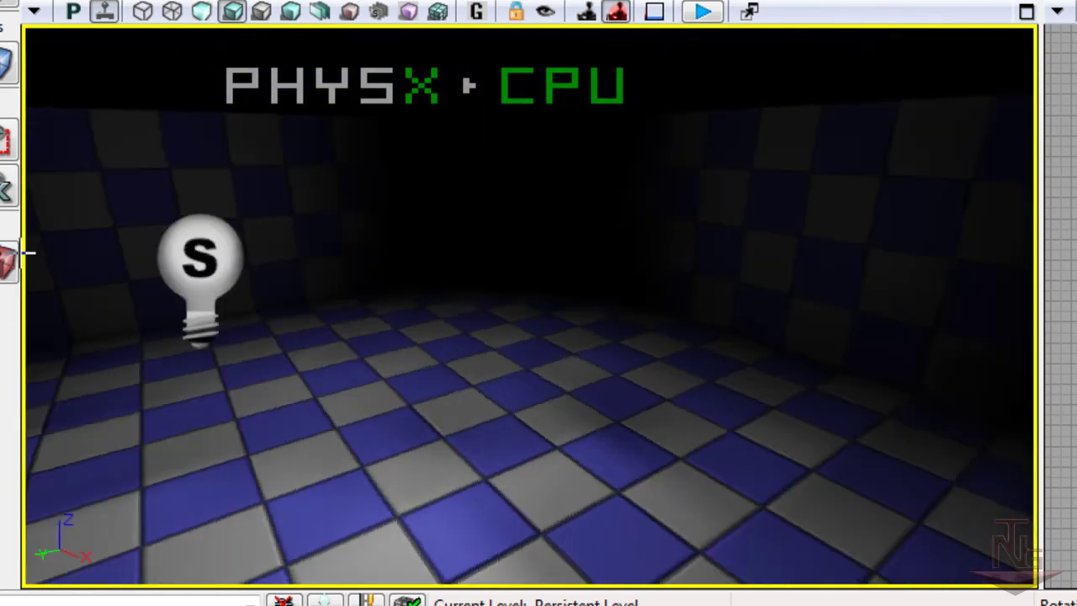
{"action": "mouse_move", "coordinate": [701, 224]}
{"action": "left_mouse_down"}
{"action": "mouse_move", "coordinate": [580, 255]}
{"action": "mouse_move", "coordinate": [651, 283]}
{"action": "mouse_move", "coordinate": [705, 287]}
{"action": "left_mouse_up"}
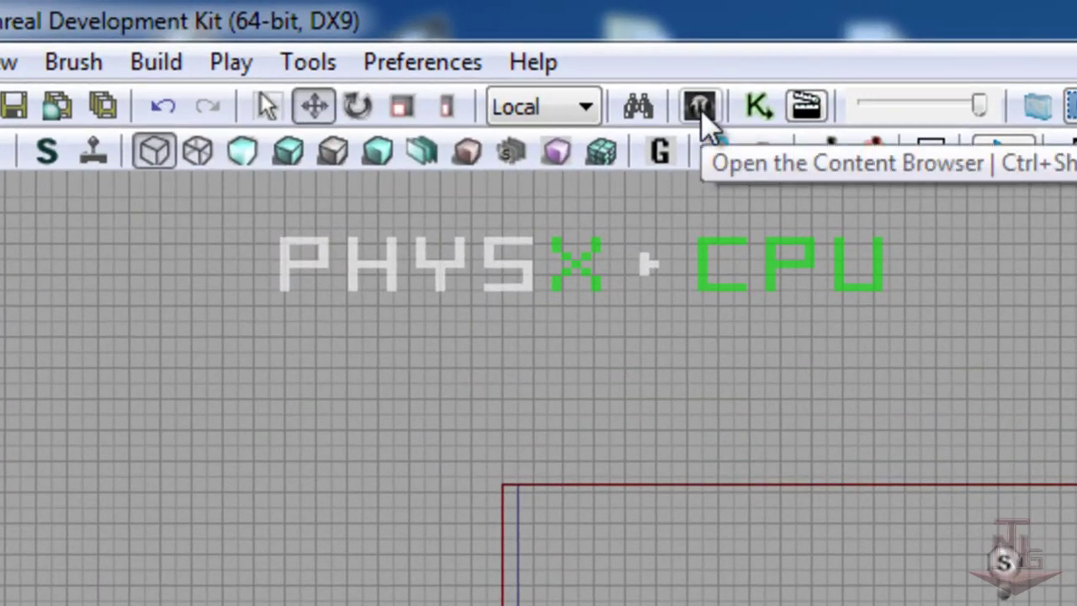
- Open the Content Browser's UDK Cool Materials collection and select M_NEC_Walls_BSP_Ceramic2
{"action": "left_click", "coordinate": [700, 106]}
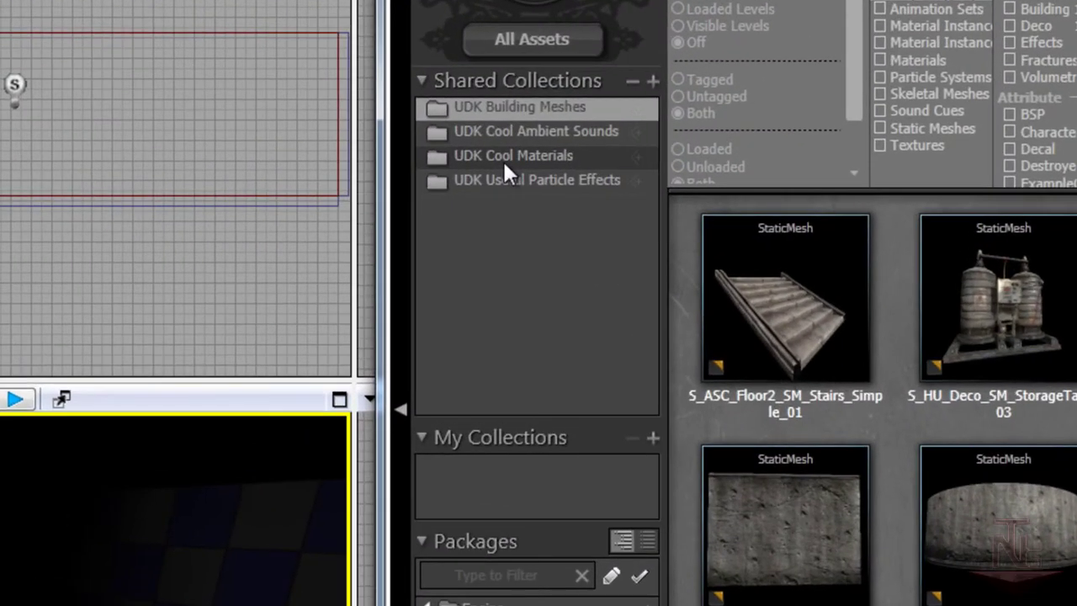
{"action": "left_click", "coordinate": [502, 159]}
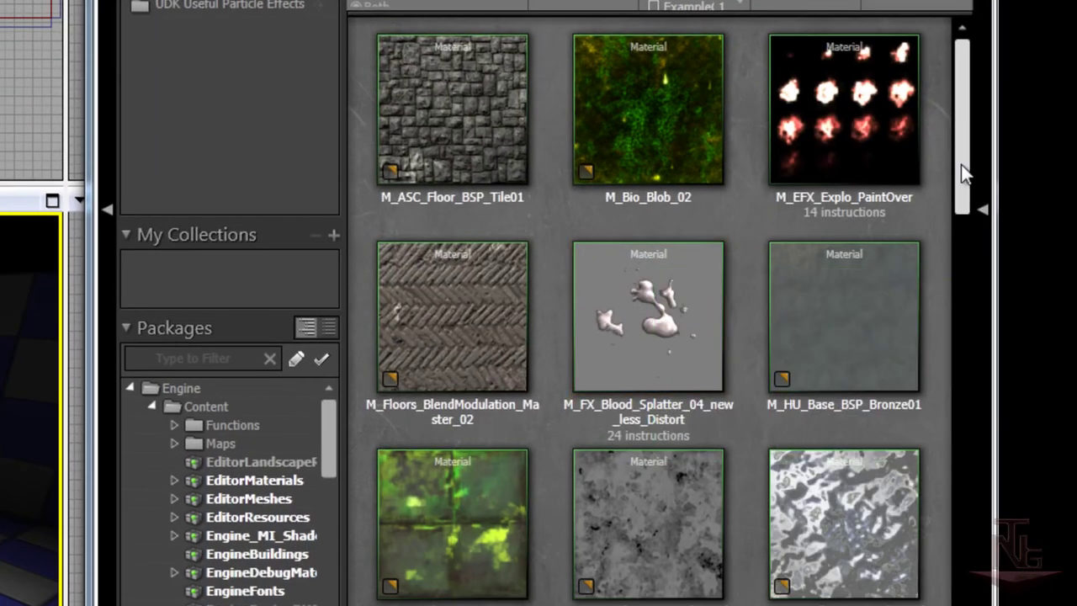
{"action": "mouse_move", "coordinate": [963, 172]}
{"action": "left_mouse_down"}
{"action": "mouse_move", "coordinate": [995, 381]}
{"action": "mouse_move", "coordinate": [995, 561]}
{"action": "mouse_move", "coordinate": [968, 452]}
{"action": "left_mouse_up"}
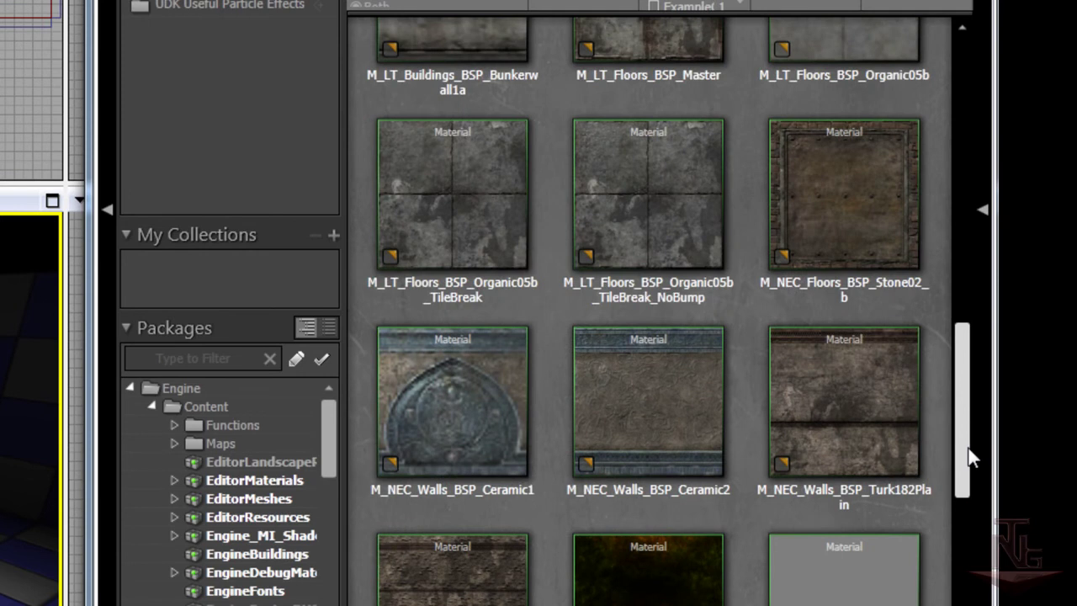
{"action": "left_click", "coordinate": [660, 399]}
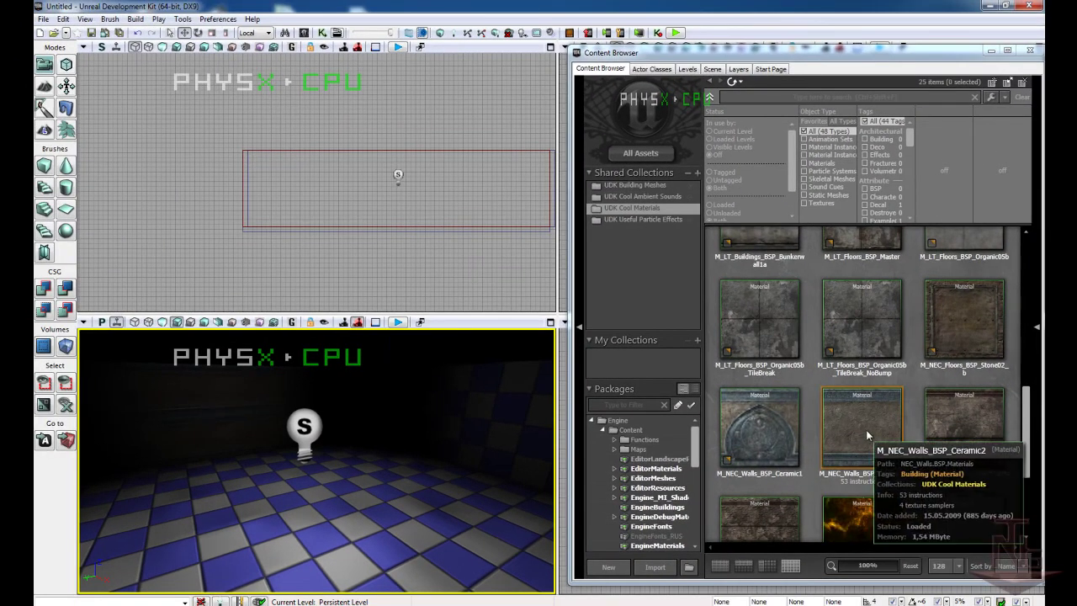
{"action": "left_click", "coordinate": [868, 432]}
{"action": "left_click_drag", "start_coordinate": [867, 431], "coordinate": [858, 442]}
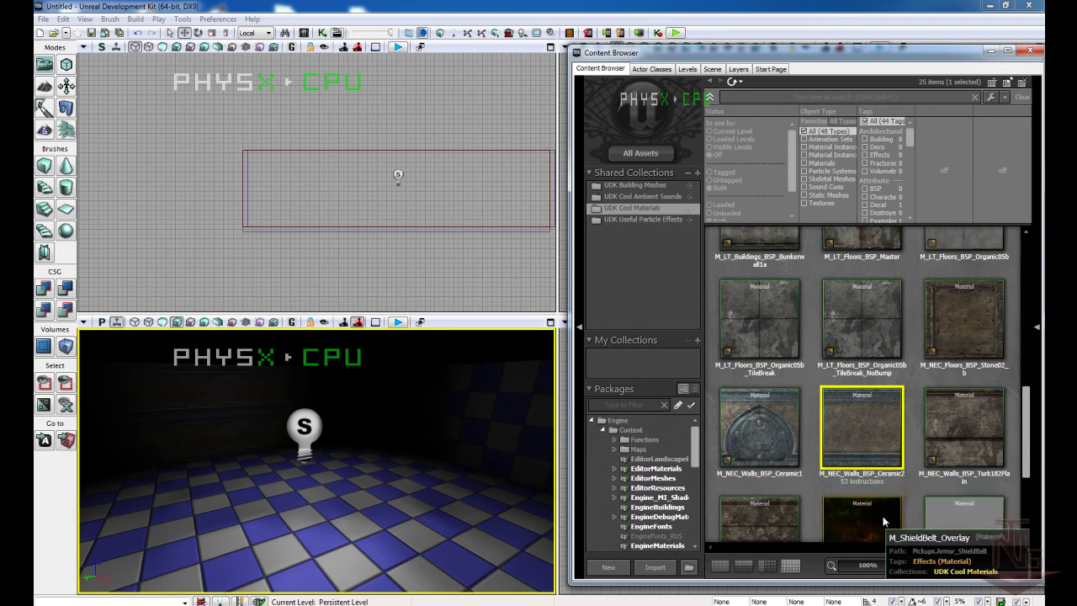
{"action": "mouse_move", "coordinate": [843, 442]}
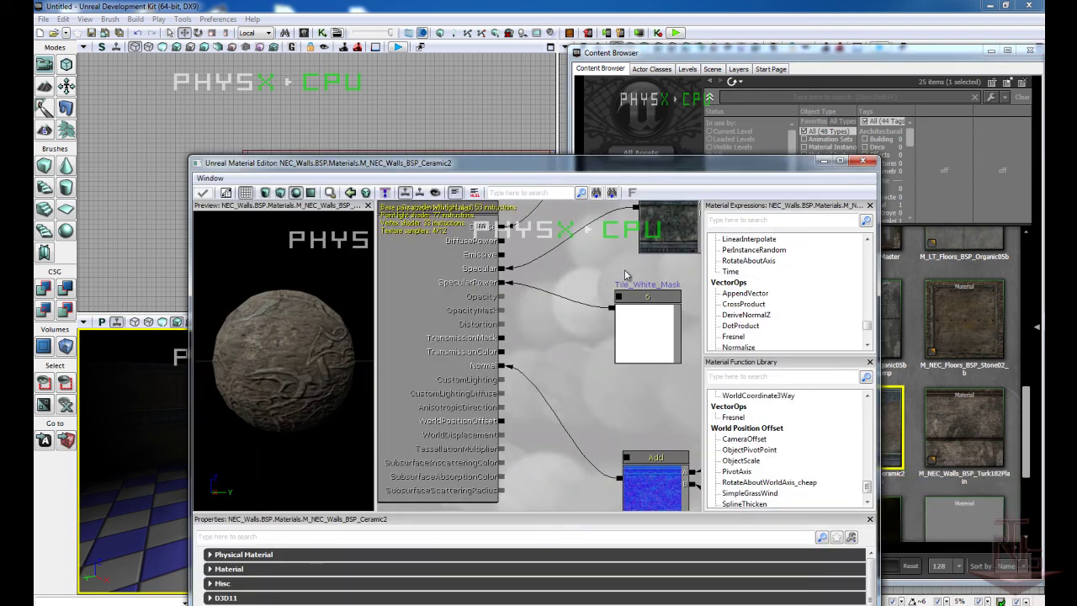
{"action": "double_click", "coordinate": [566, 168]}
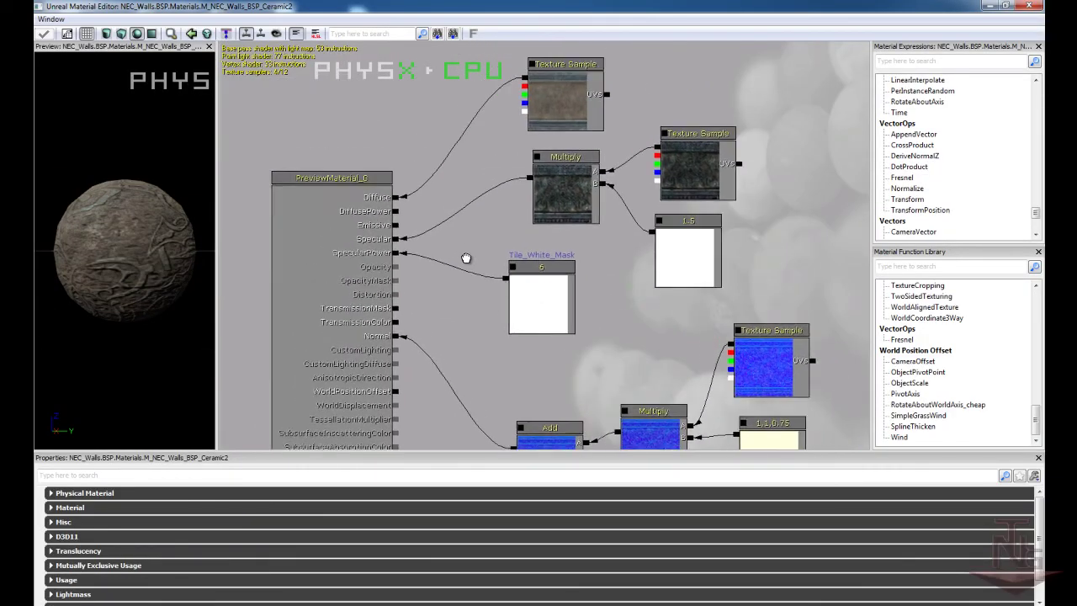
{"action": "left_click_drag", "start_coordinate": [413, 135], "coordinate": [506, 240]}
{"action": "left_click_drag", "start_coordinate": [549, 171], "coordinate": [527, 233]}
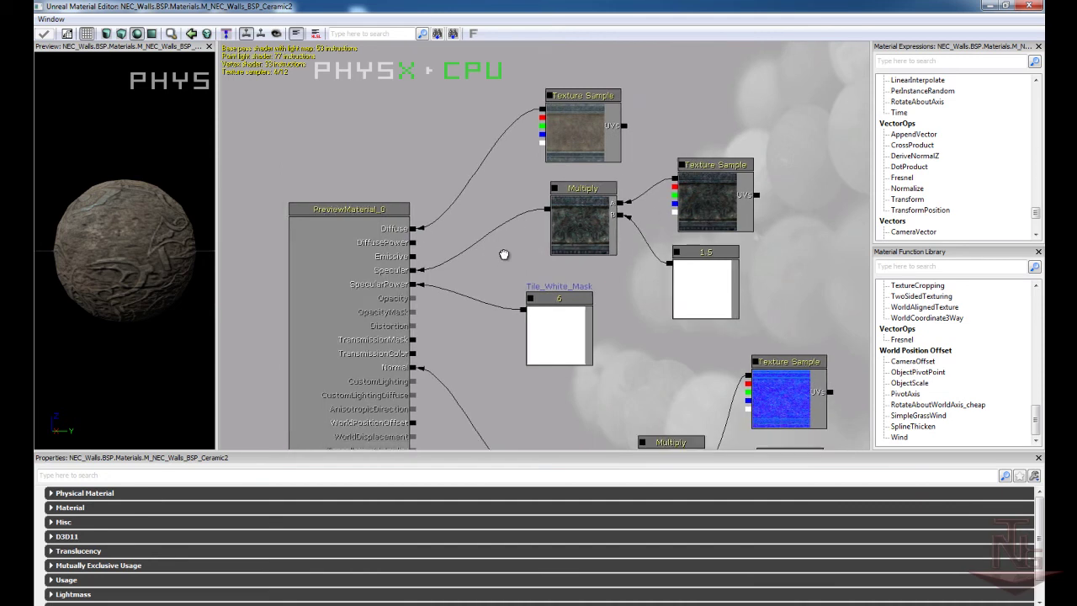
{"action": "left_click_drag", "start_coordinate": [505, 250], "coordinate": [484, 133]}
{"action": "mouse_move", "coordinate": [648, 228]}
{"action": "left_mouse_down"}
{"action": "mouse_move", "coordinate": [583, 286]}
{"action": "mouse_move", "coordinate": [498, 221]}
{"action": "left_mouse_up"}
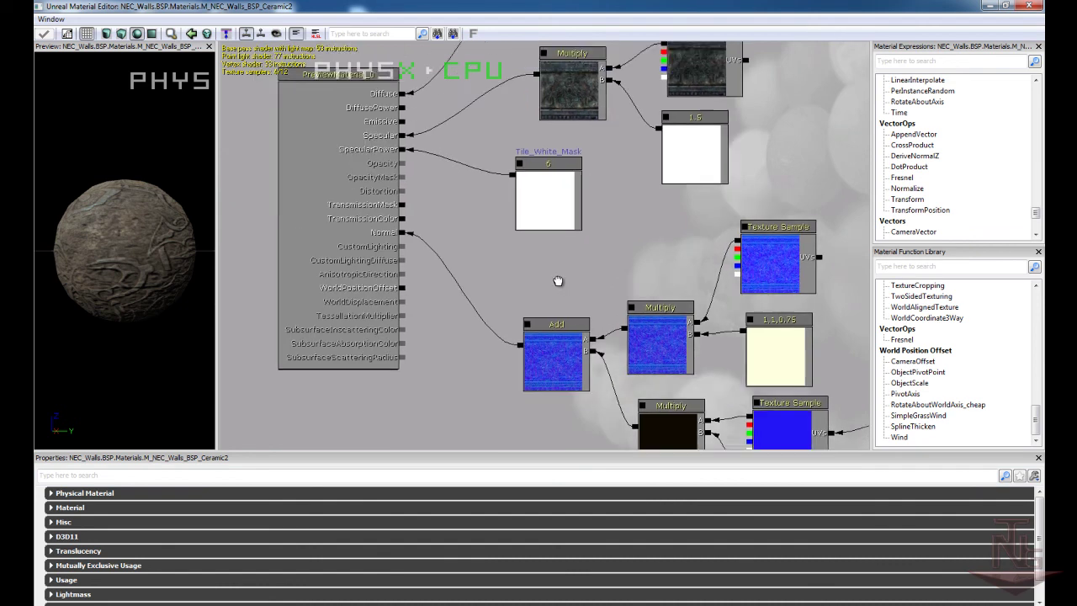
{"action": "mouse_move", "coordinate": [204, 268]}
{"action": "left_mouse_down"}
{"action": "mouse_move", "coordinate": [212, 342]}
{"action": "mouse_move", "coordinate": [400, 141]}
{"action": "left_mouse_up"}
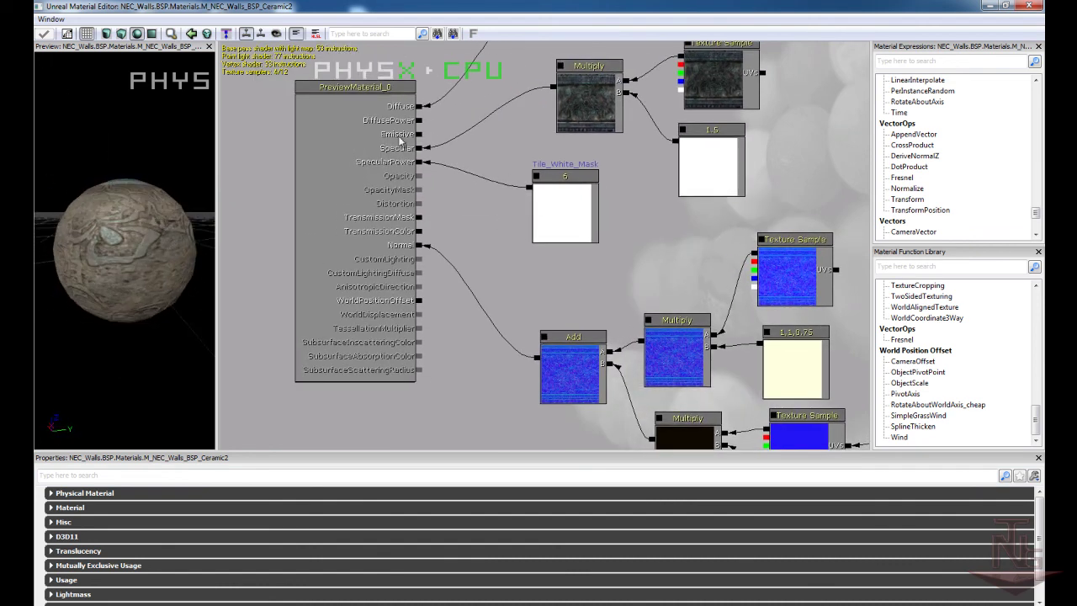
{"action": "double_click", "coordinate": [931, 10]}
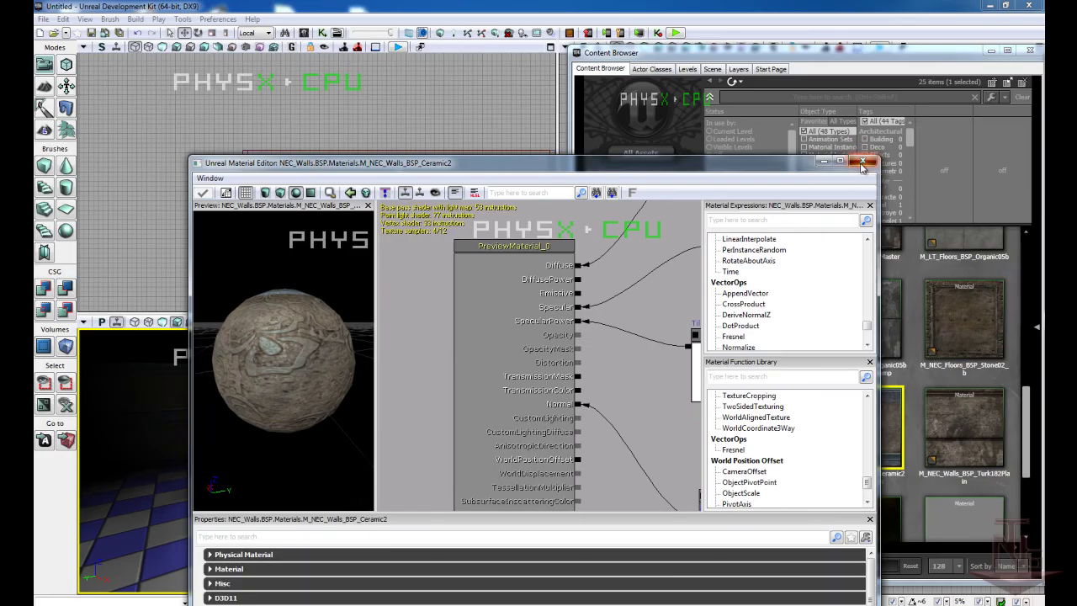
{"action": "left_click", "coordinate": [862, 161]}
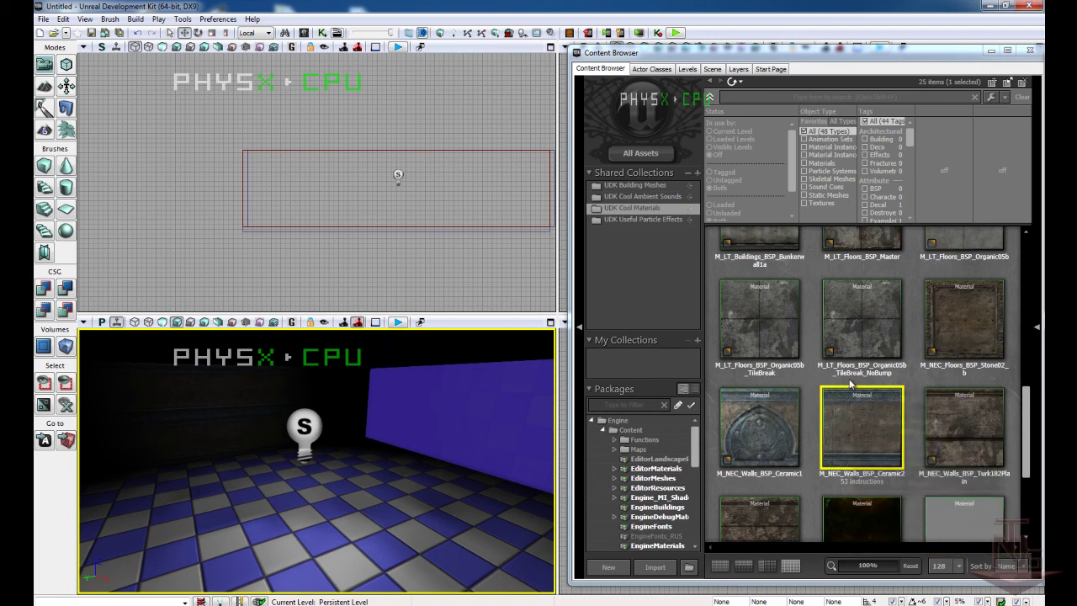
- Apply M_NEC_Walls_BSP_Ceramic2 to the wall surface from its right-click menu
{"action": "mouse_move", "coordinate": [894, 405]}
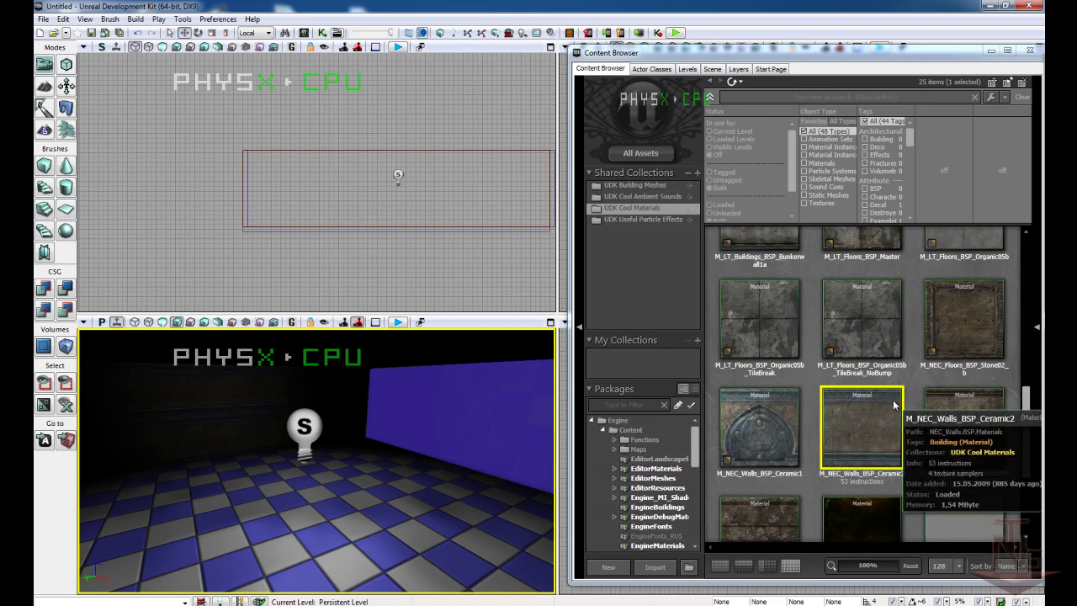
{"action": "right_click", "coordinate": [443, 401]}
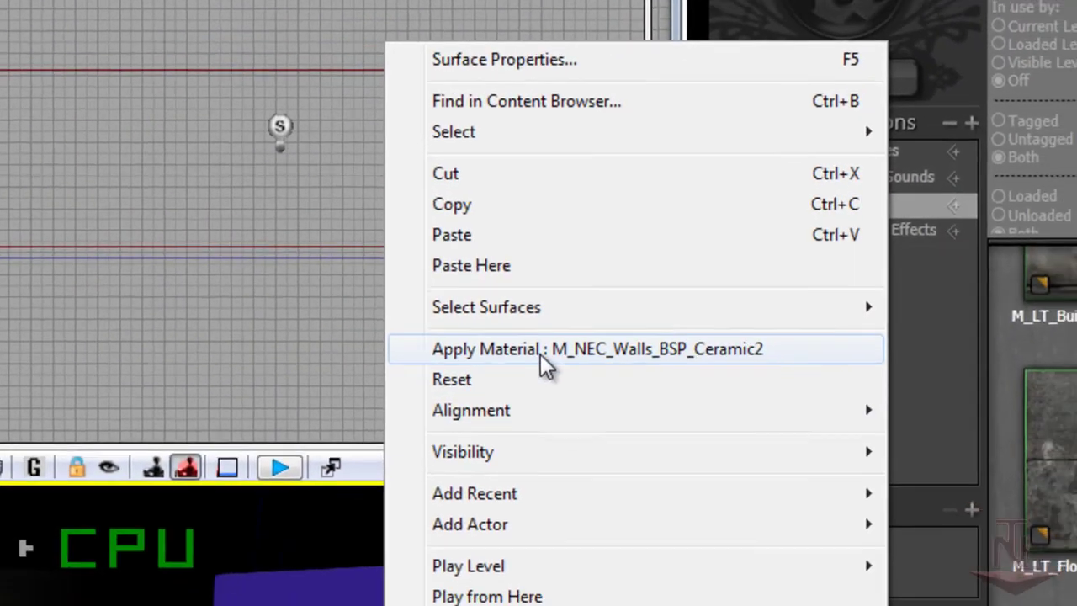
{"action": "left_click", "coordinate": [545, 363]}
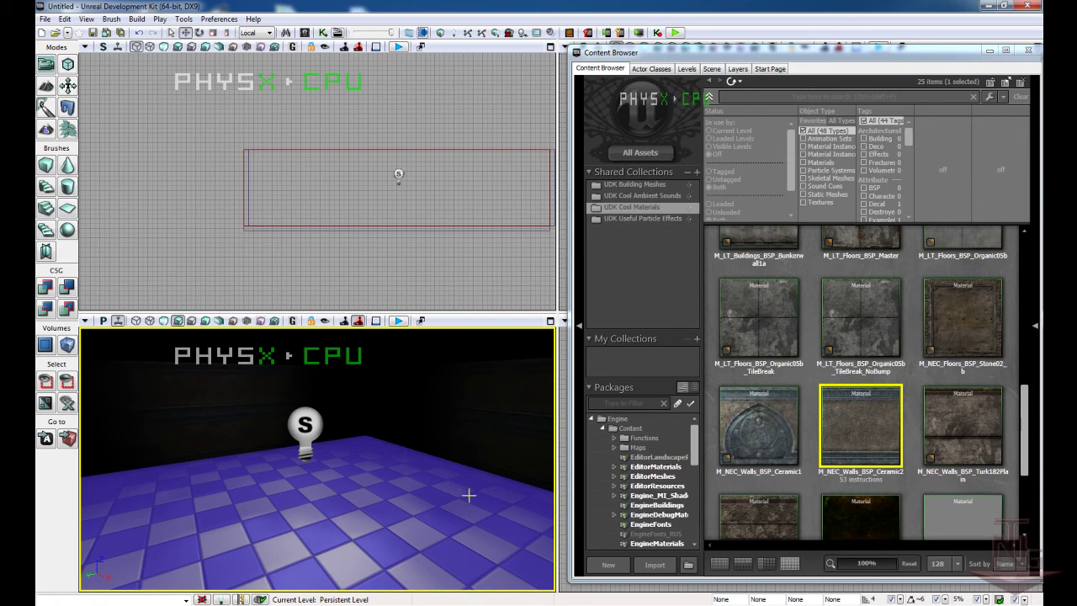
- Close the Content Browser, maximize the perspective view to inspect the walls, then reopen it
{"action": "left_click", "coordinate": [1028, 52]}
{"action": "left_click", "coordinate": [551, 320]}
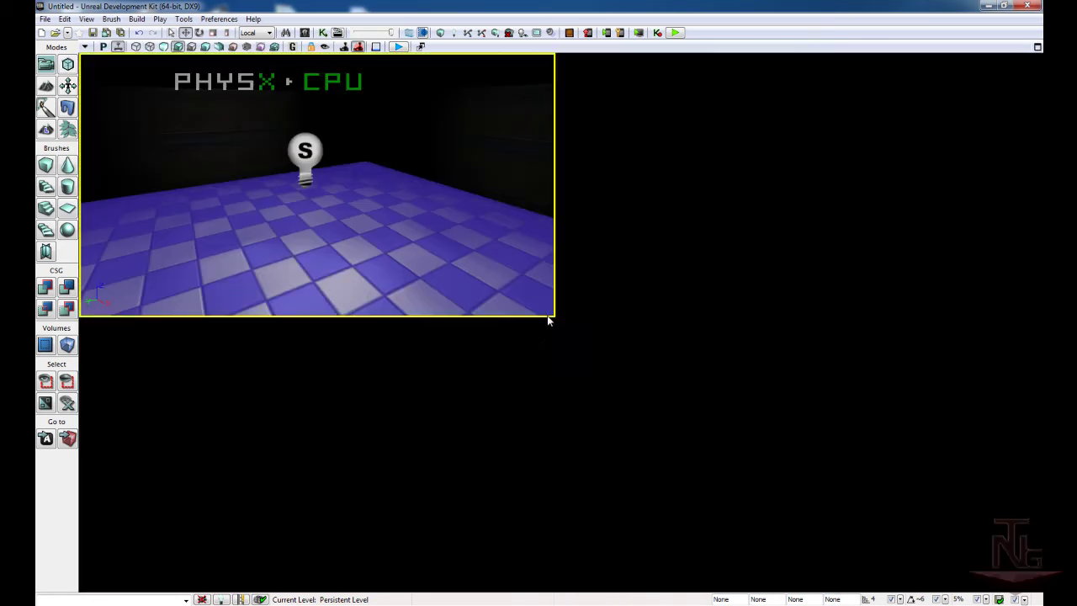
{"action": "mouse_move", "coordinate": [589, 393]}
{"action": "right_mouse_down"}
{"action": "mouse_move", "coordinate": [608, 399]}
{"action": "mouse_move", "coordinate": [565, 410]}
{"action": "right_mouse_up"}
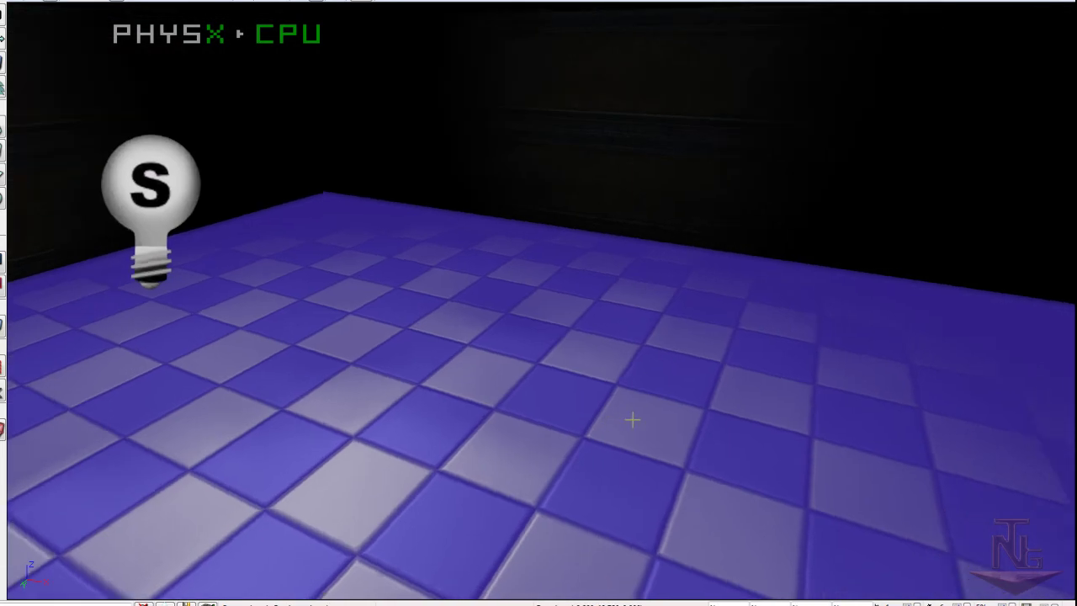
{"action": "mouse_move", "coordinate": [563, 409]}
{"action": "right_mouse_down"}
{"action": "mouse_move", "coordinate": [825, 376]}
{"action": "mouse_move", "coordinate": [498, 405]}
{"action": "mouse_move", "coordinate": [541, 429]}
{"action": "right_mouse_up"}
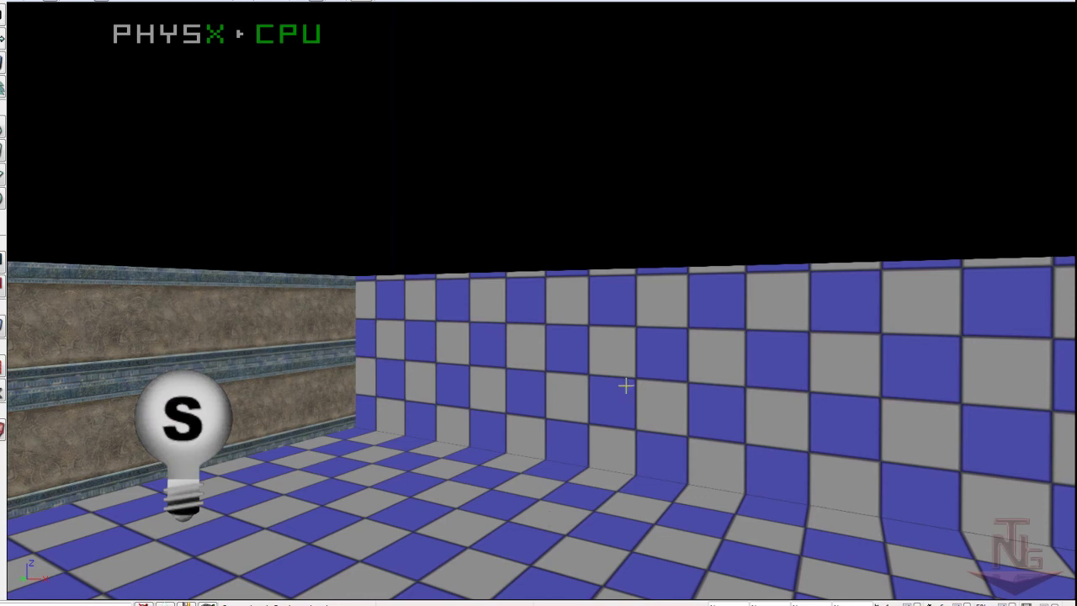
{"action": "left_click", "coordinate": [220, 367]}
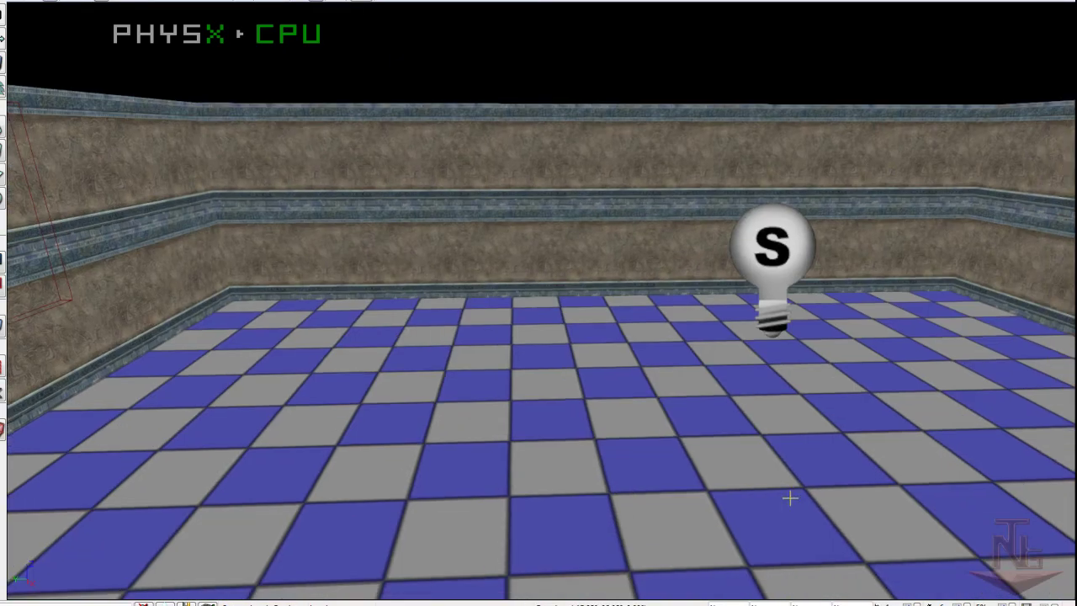
{"action": "key", "text": "ctrl+shift+f"}
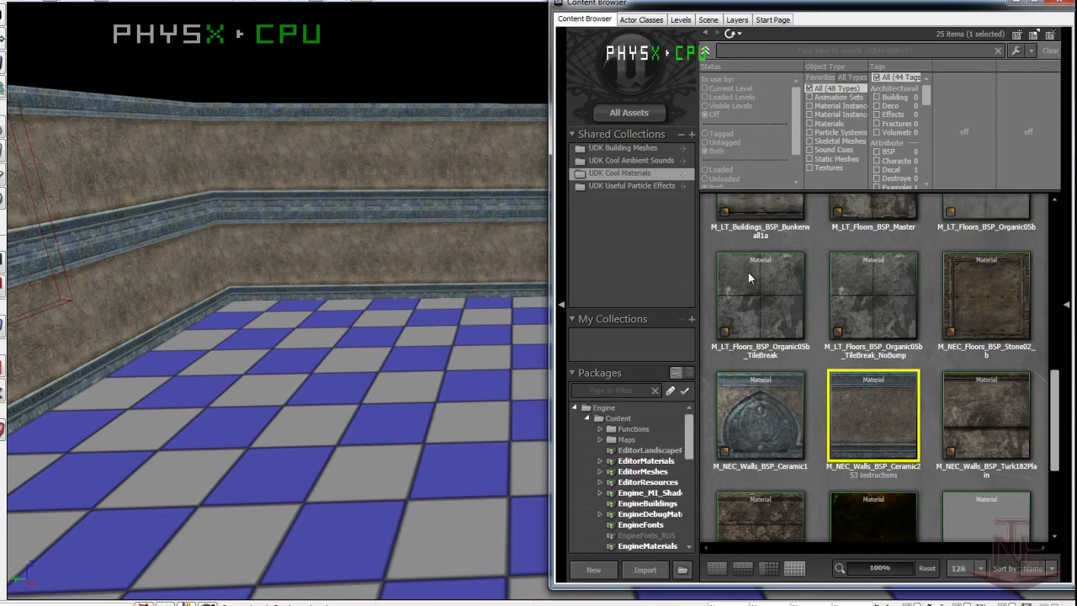
- Search the Content Browser for 'floor' materials
{"action": "mouse_move", "coordinate": [1055, 393]}
{"action": "left_mouse_down"}
{"action": "mouse_move", "coordinate": [1056, 246]}
{"action": "mouse_move", "coordinate": [1052, 460]}
{"action": "mouse_move", "coordinate": [1051, 229]}
{"action": "left_mouse_up"}
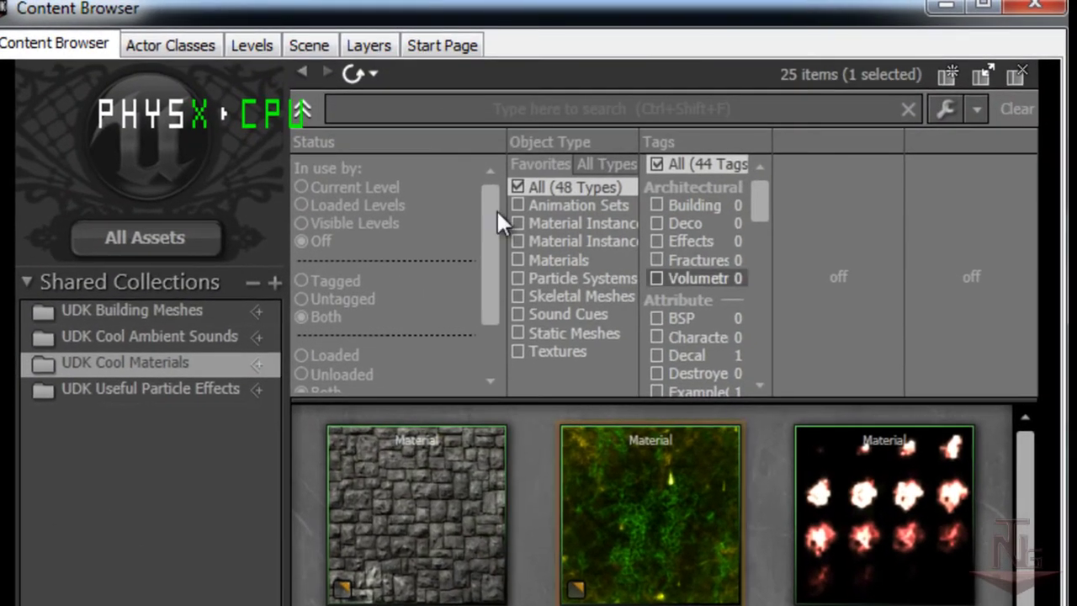
{"action": "left_click", "coordinate": [478, 106]}
{"action": "type", "text": "floor"}
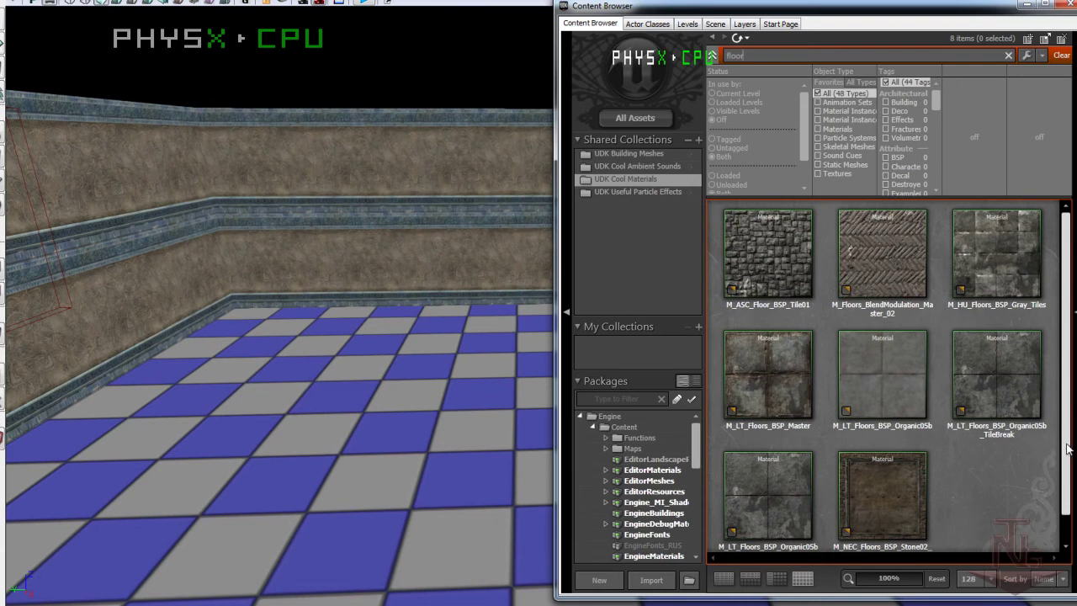
{"action": "scroll", "coordinate": [1066, 448], "scroll_direction": "down", "scroll_amount": 1}
{"action": "scroll", "coordinate": [1074, 471], "scroll_direction": "up", "scroll_amount": 1}
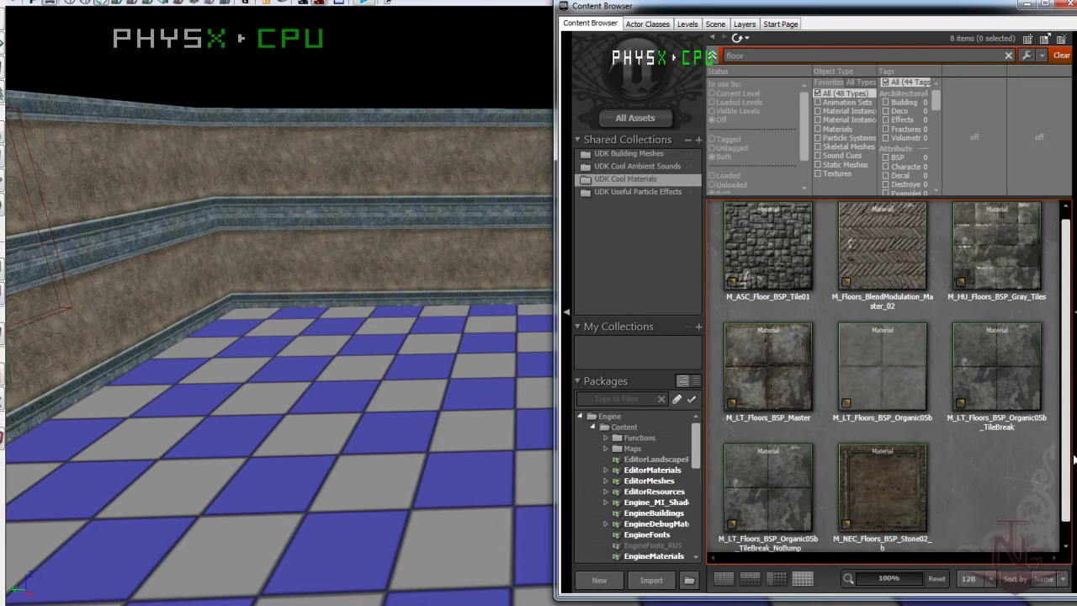
{"action": "scroll", "coordinate": [1067, 435], "scroll_direction": "down", "scroll_amount": 1}
{"action": "scroll", "coordinate": [1066, 436], "scroll_direction": "up", "scroll_amount": 1}
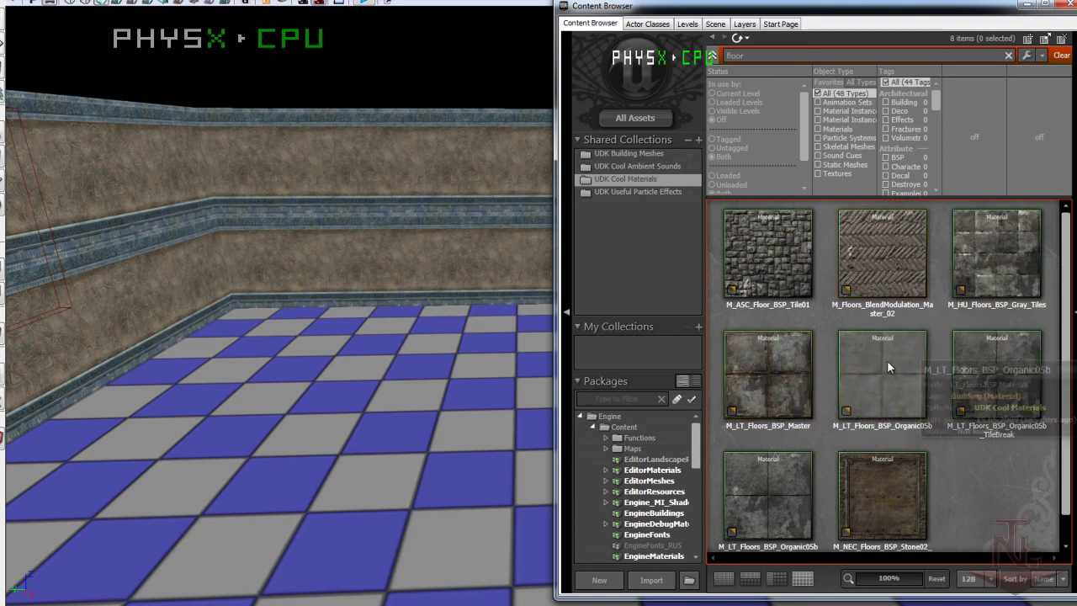
- Try several tile materials on the floor, settling on the light M_LT_Floors_BSP_Organic05b
{"action": "left_click_drag", "start_coordinate": [778, 377], "coordinate": [387, 414]}
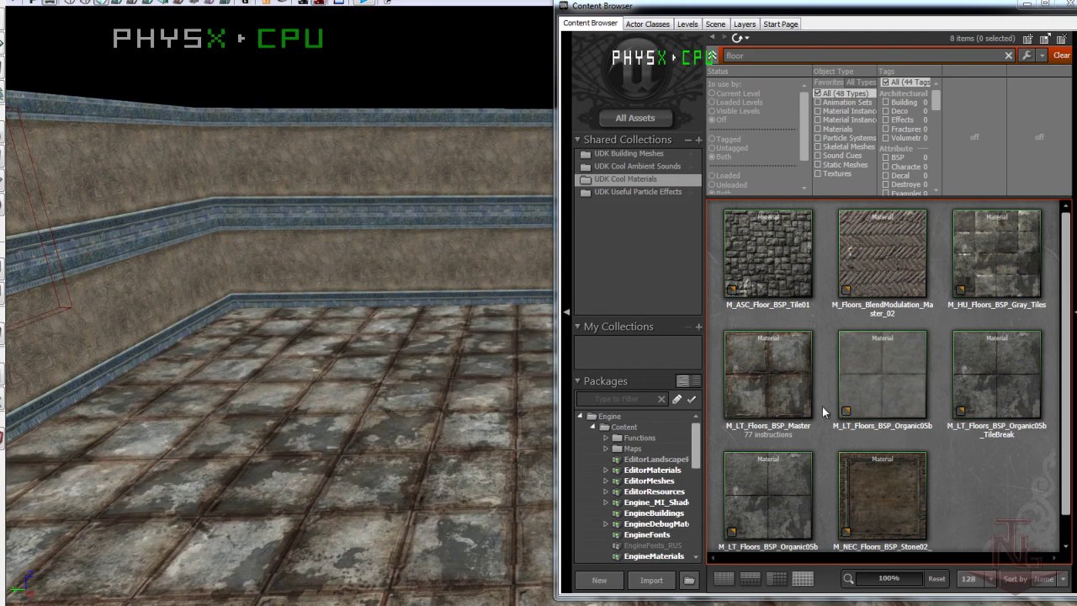
{"action": "left_click_drag", "start_coordinate": [881, 375], "coordinate": [383, 458]}
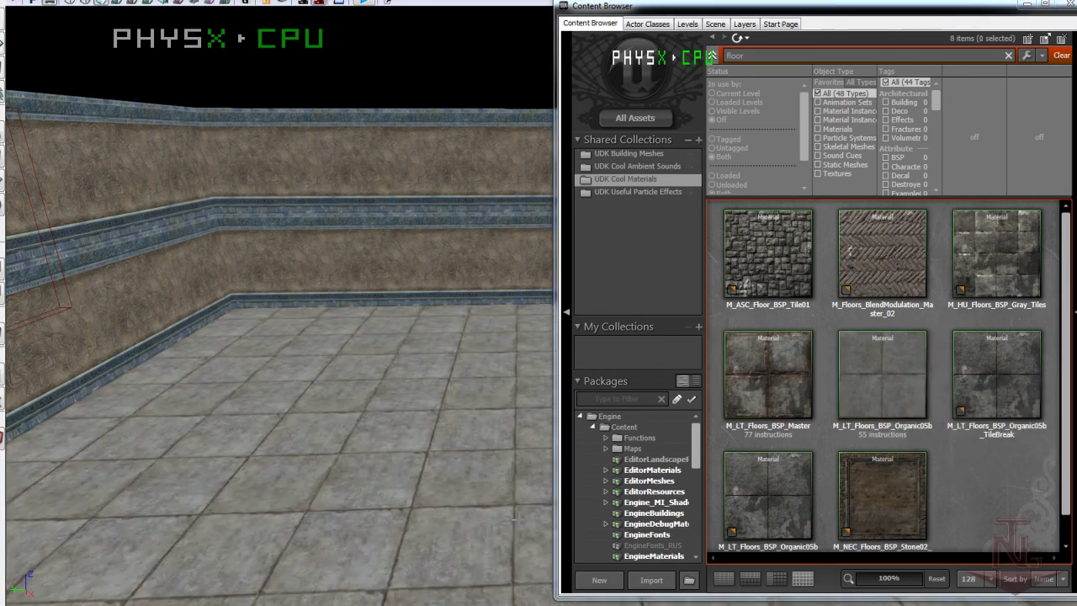
{"action": "left_click_drag", "start_coordinate": [752, 516], "coordinate": [361, 447]}
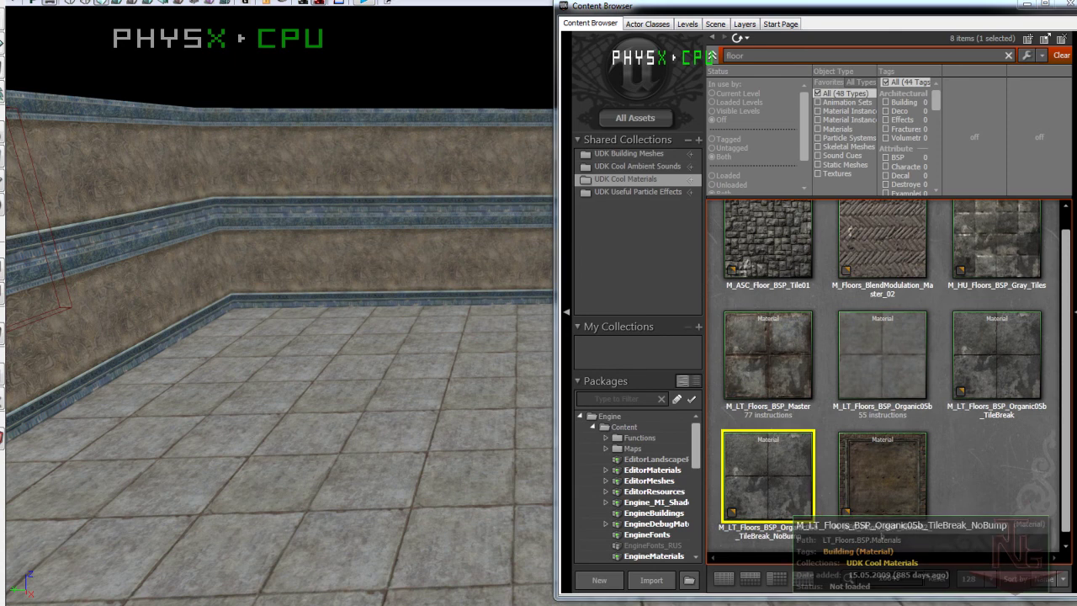
{"action": "left_click_drag", "start_coordinate": [882, 362], "coordinate": [379, 454]}
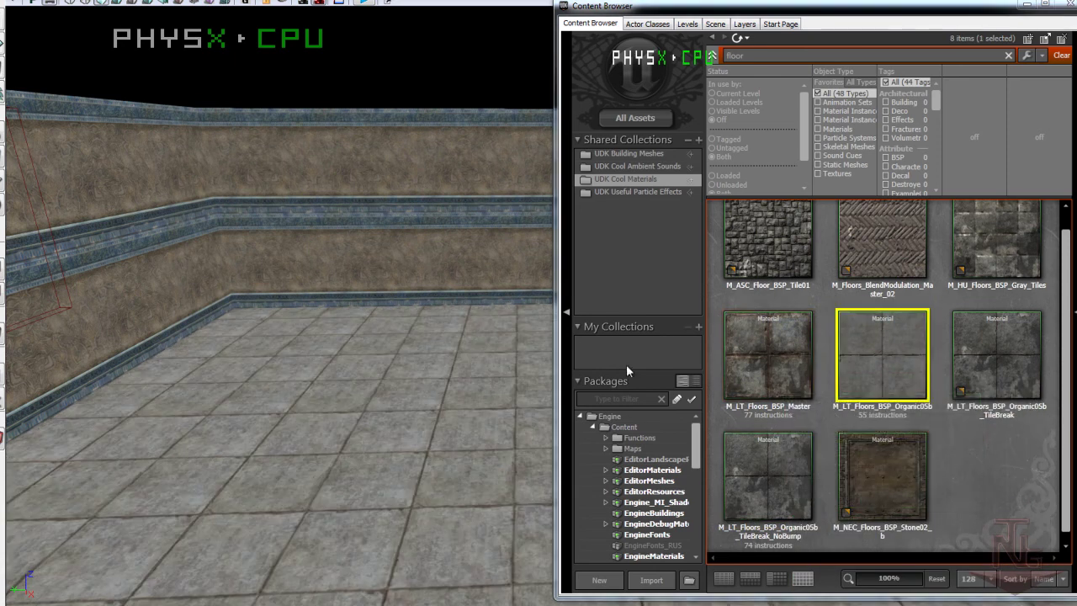
- Close the Content Browser, preview the lit room, and lift the camera outside to see the checkered outer walls
{"action": "left_click", "coordinate": [683, 205]}
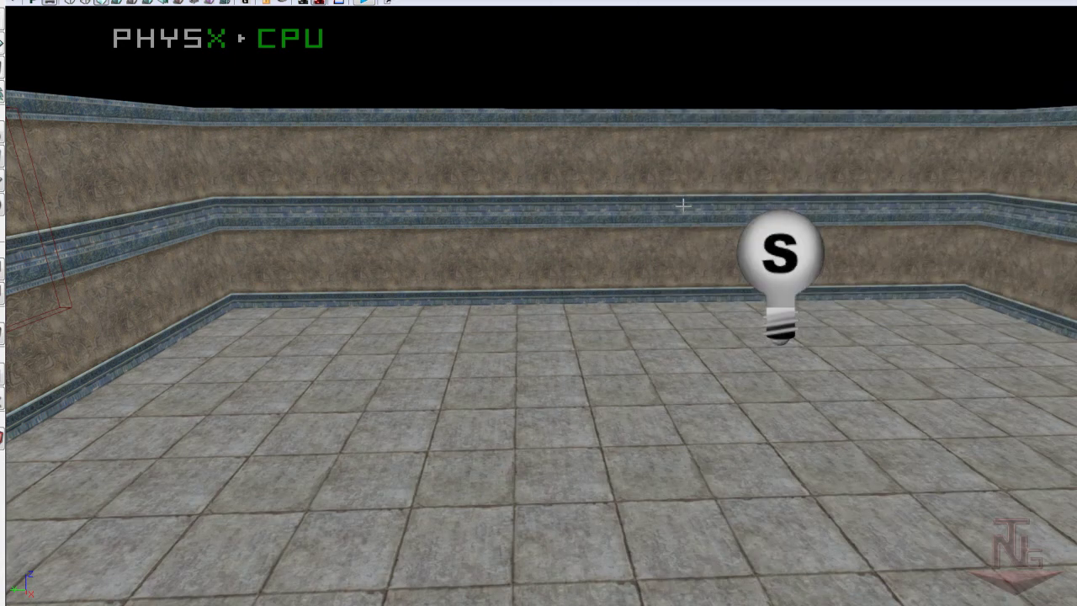
{"action": "left_click_drag", "start_coordinate": [458, 297], "coordinate": [551, 300]}
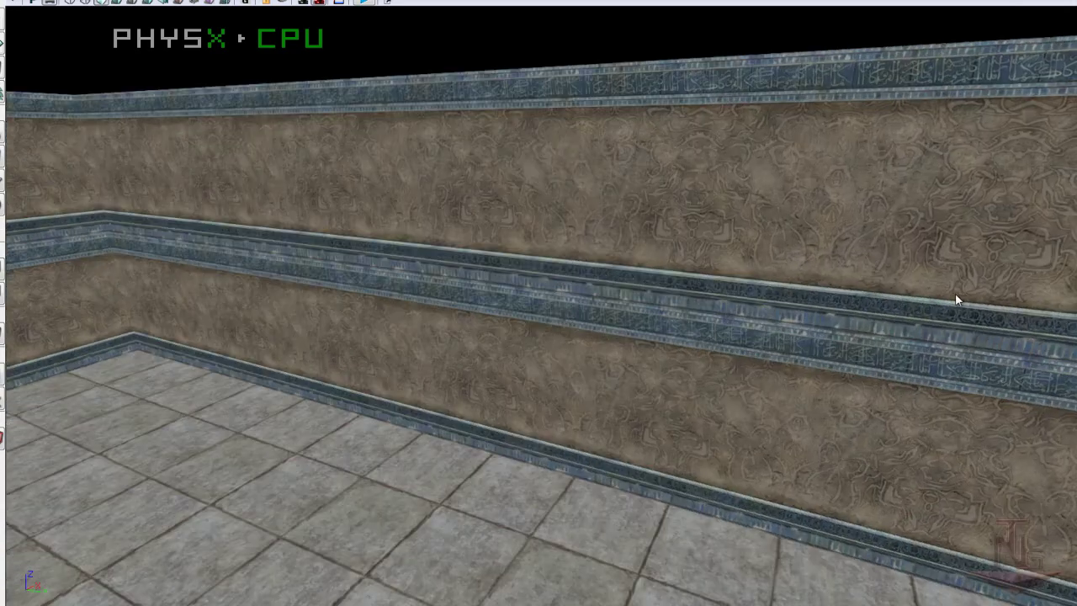
{"action": "key", "text": "Delete"}
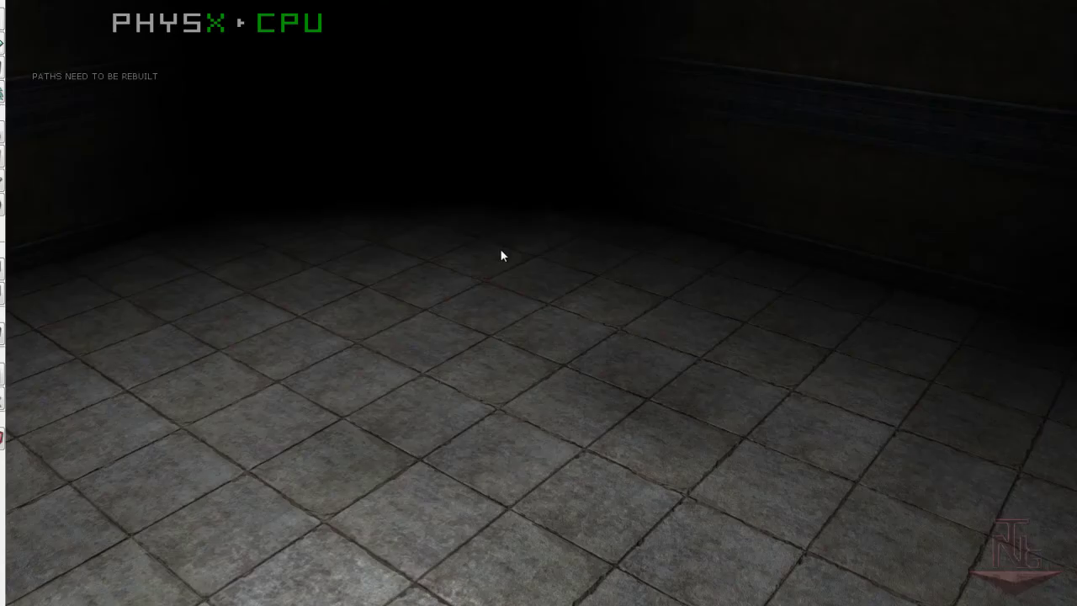
{"action": "mouse_move", "coordinate": [357, 167]}
{"action": "left_mouse_down"}
{"action": "mouse_move", "coordinate": [293, 183]}
{"action": "mouse_move", "coordinate": [13, 175]}
{"action": "mouse_move", "coordinate": [5, 194]}
{"action": "left_mouse_up"}
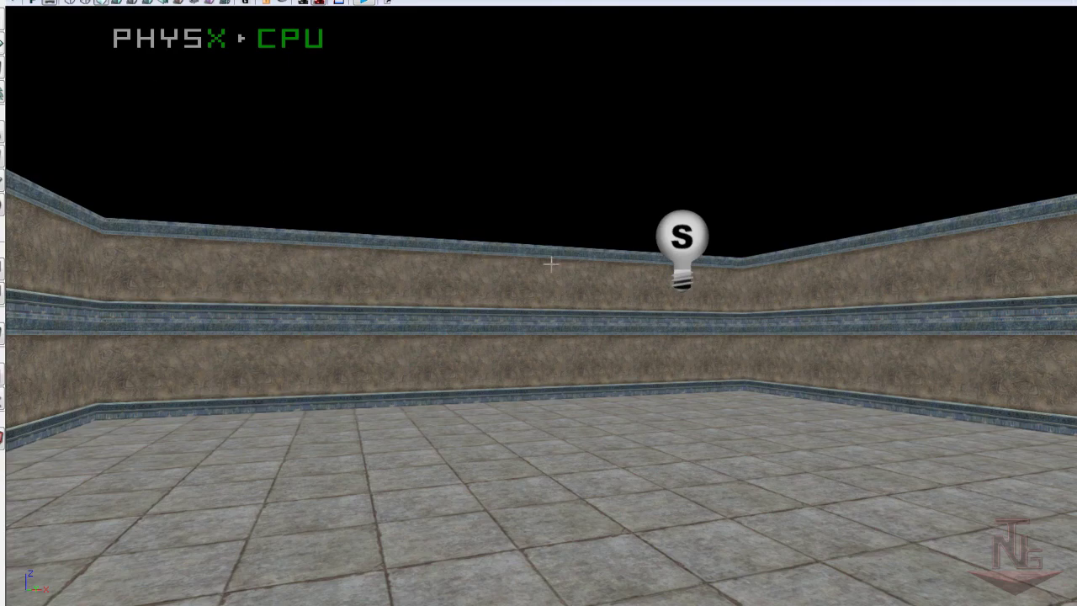
{"action": "scroll", "coordinate": [454, 267], "scroll_direction": "up", "scroll_amount": 3}
{"action": "mouse_move", "coordinate": [454, 267]}
{"action": "left_mouse_down"}
{"action": "mouse_move", "coordinate": [738, 371]}
{"action": "mouse_move", "coordinate": [981, 344]}
{"action": "mouse_move", "coordinate": [1036, 328]}
{"action": "left_mouse_up"}
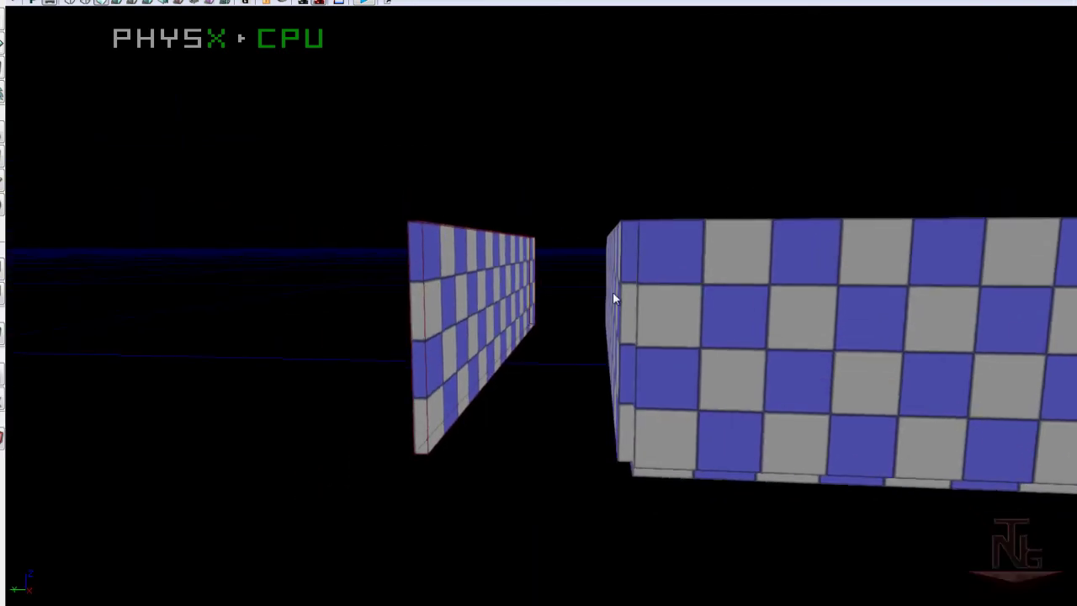
- Build geometry, dismiss Map Check, select the standalone wall slab and switch to wireframe
{"action": "left_click", "coordinate": [407, 2]}
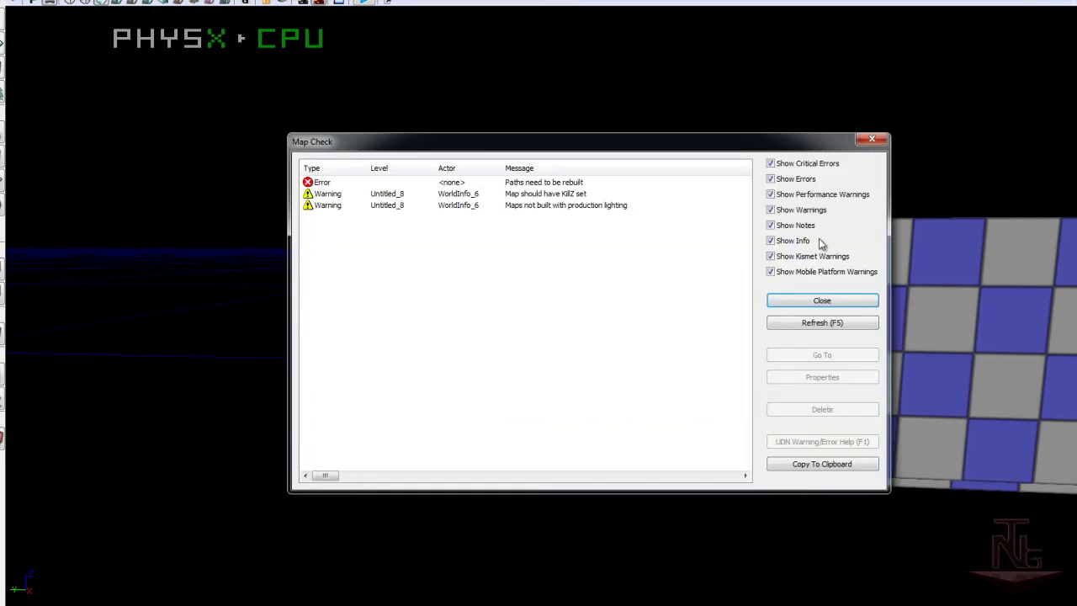
{"action": "left_click", "coordinate": [823, 300]}
{"action": "left_click", "coordinate": [476, 296]}
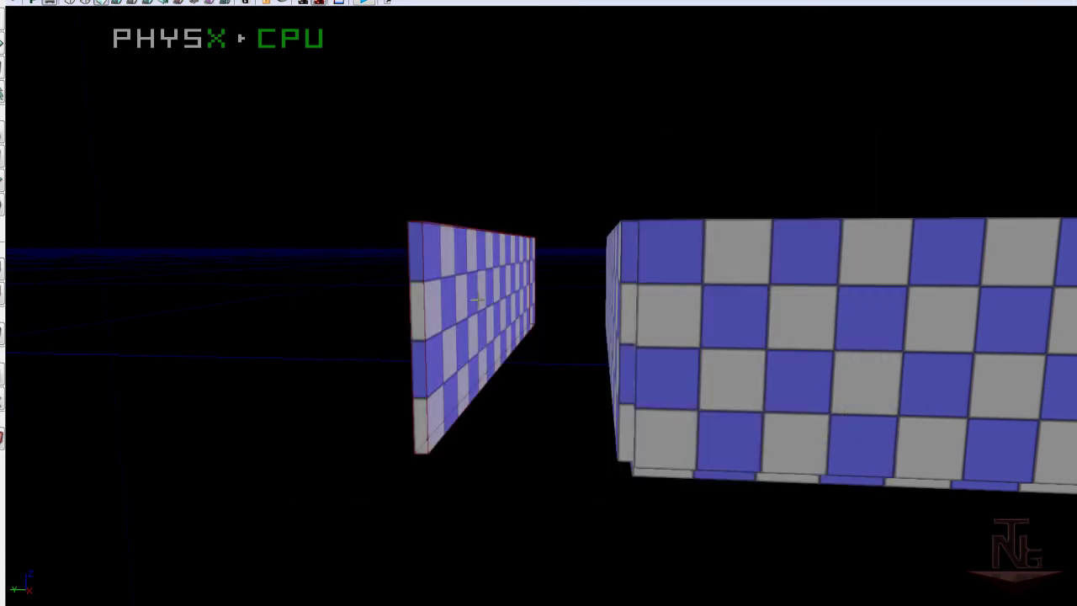
{"action": "left_click", "coordinate": [71, 4]}
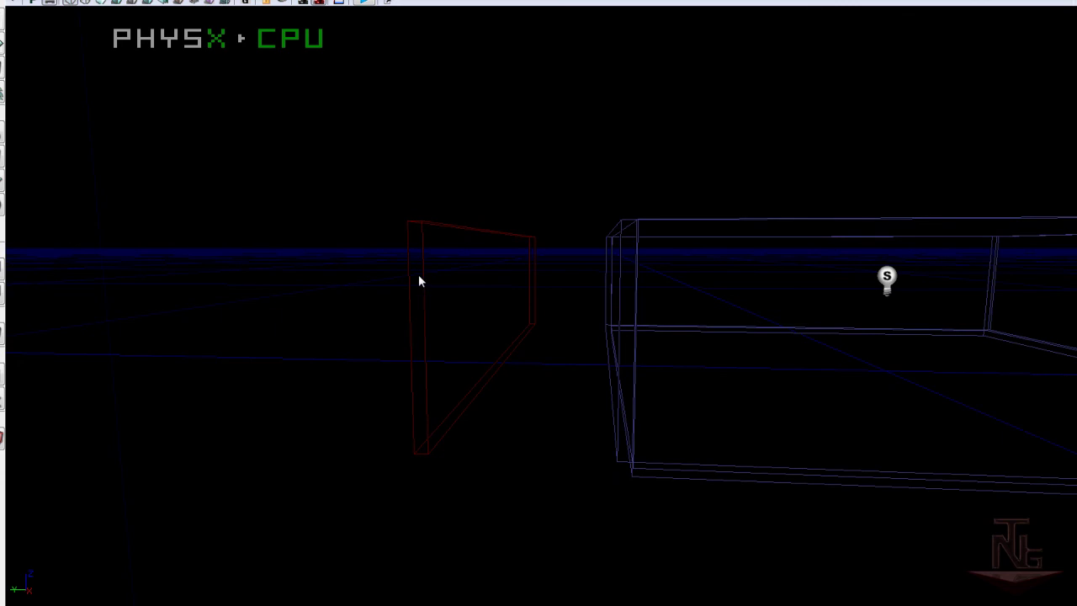
- Alt-drag a copy of the slab further left, delete the original, rebuild, and return to lit view
{"action": "left_click_drag", "start_coordinate": [440, 295], "coordinate": [326, 295], "text": "alt"}
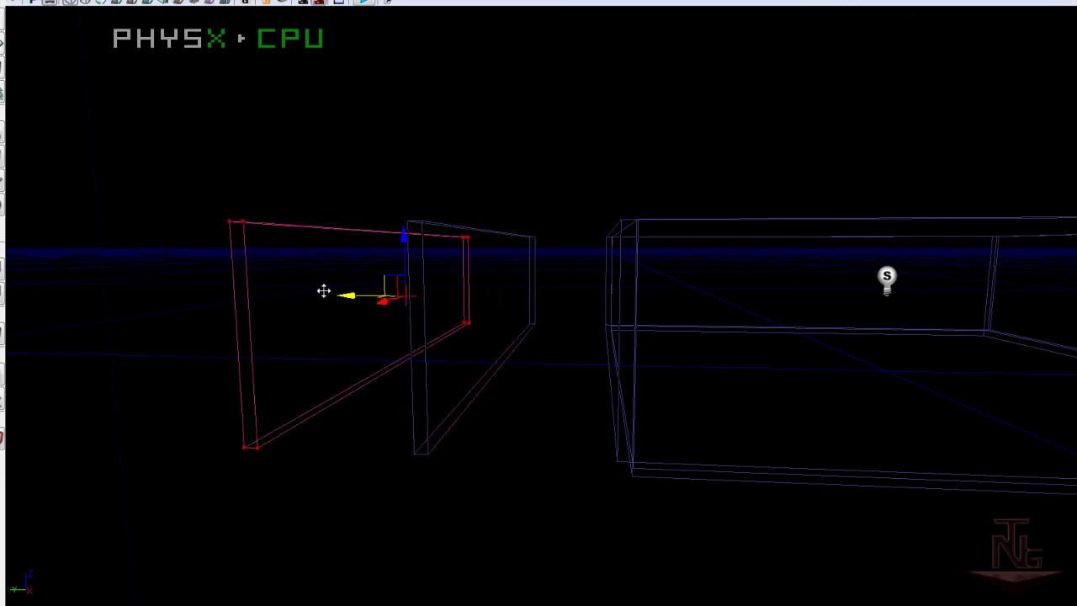
{"action": "left_click", "coordinate": [500, 363]}
{"action": "key", "text": "Delete"}
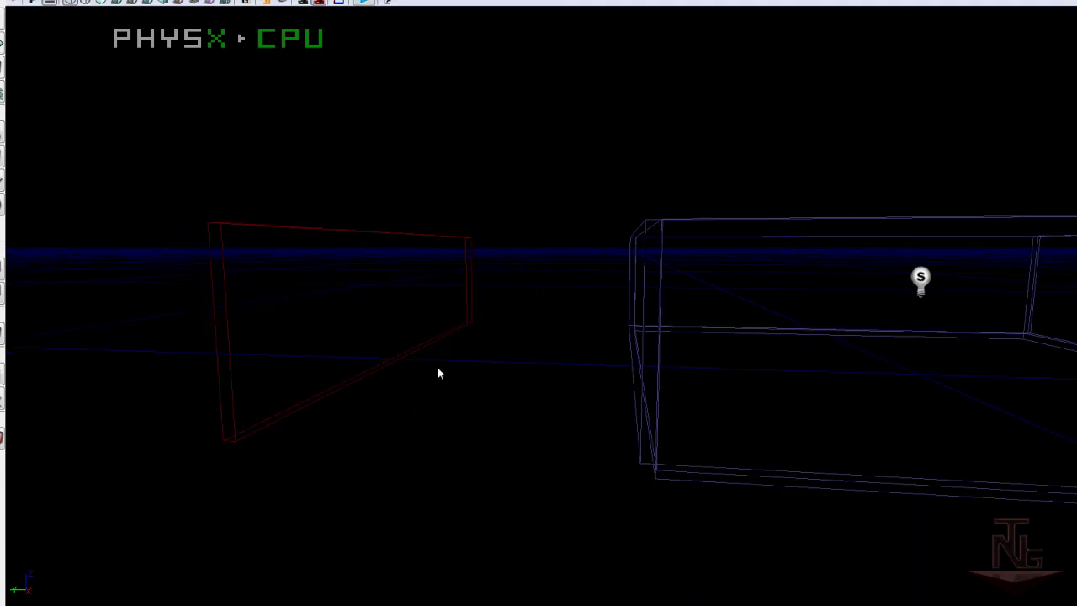
{"action": "left_click", "coordinate": [466, 3]}
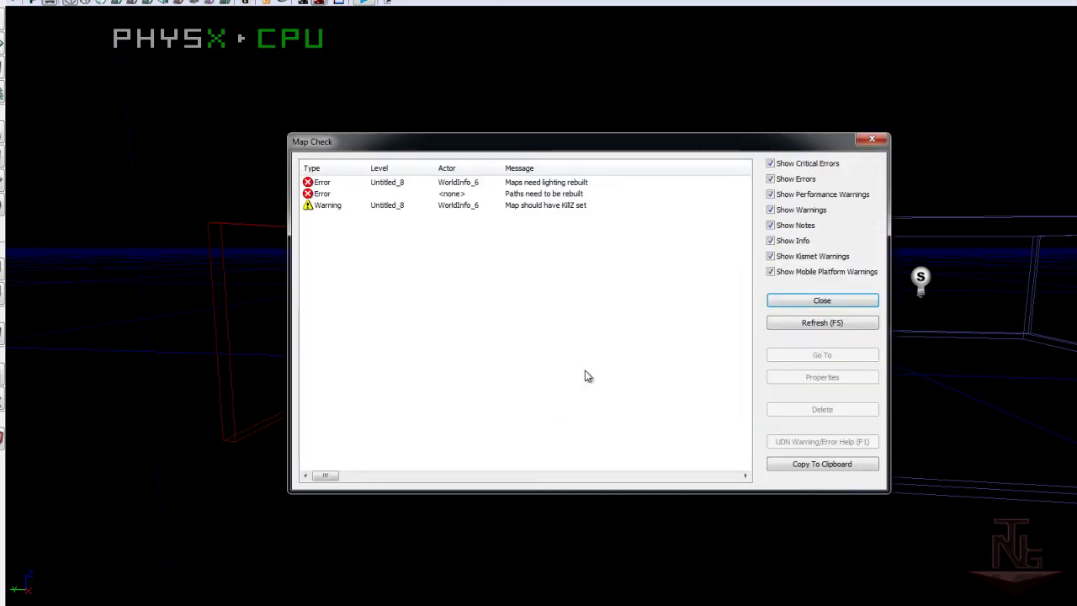
{"action": "left_click", "coordinate": [810, 301]}
{"action": "left_click", "coordinate": [101, 3]}
{"action": "mouse_move", "coordinate": [319, 277]}
{"action": "left_mouse_down"}
{"action": "mouse_move", "coordinate": [480, 301]}
{"action": "mouse_move", "coordinate": [765, 252]}
{"action": "mouse_move", "coordinate": [930, 284]}
{"action": "mouse_move", "coordinate": [690, 395]}
{"action": "left_mouse_up"}
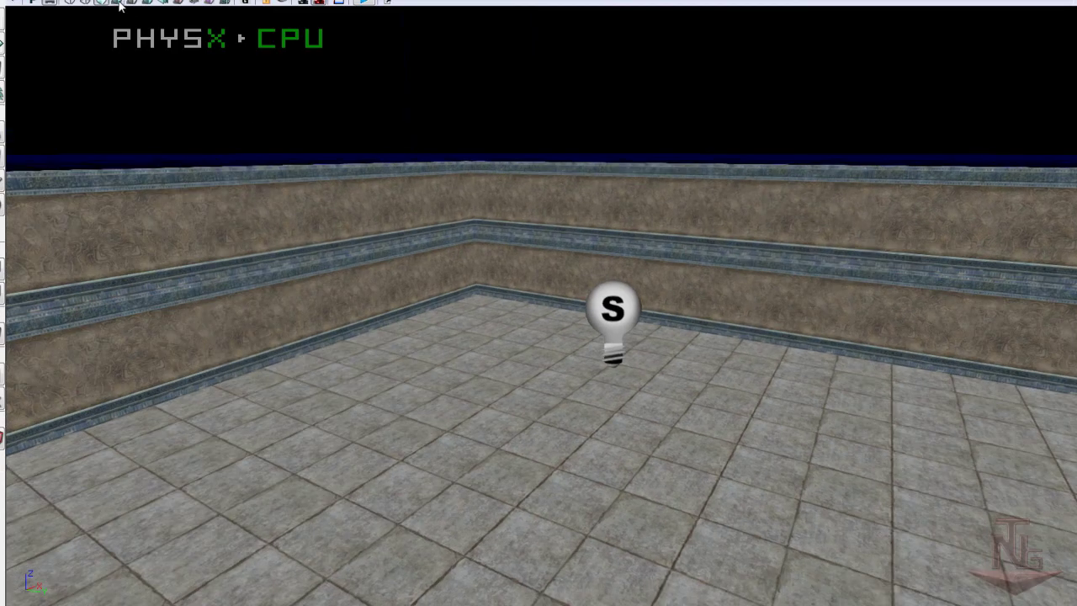
{"action": "key", "text": "alt+4"}
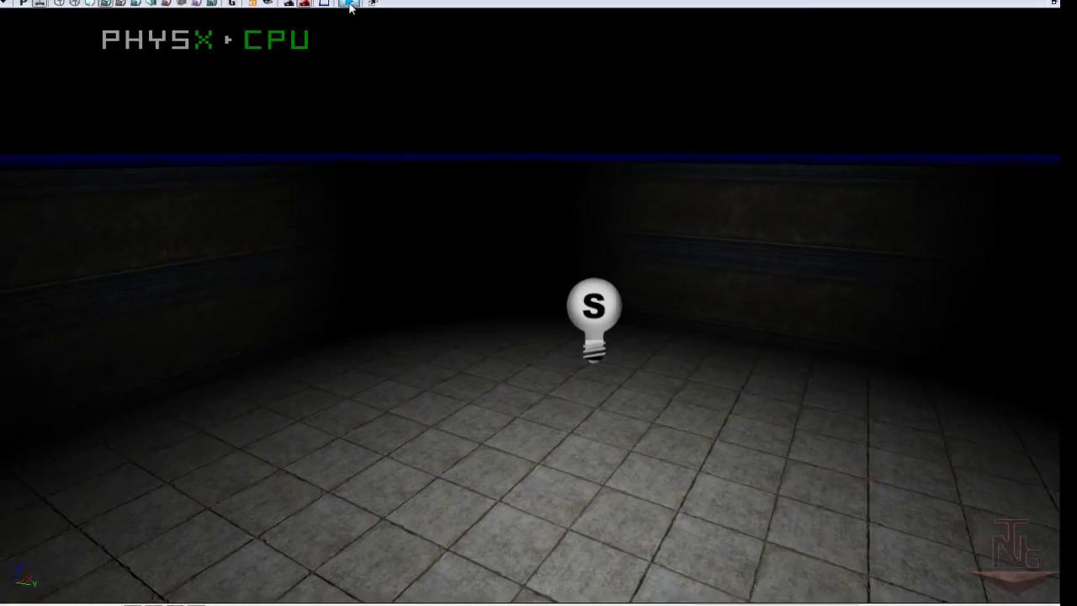
- Play-test in the viewport, then build Preview lighting with Use Lightmass off and close Map Check
{"action": "left_click", "coordinate": [350, 5]}
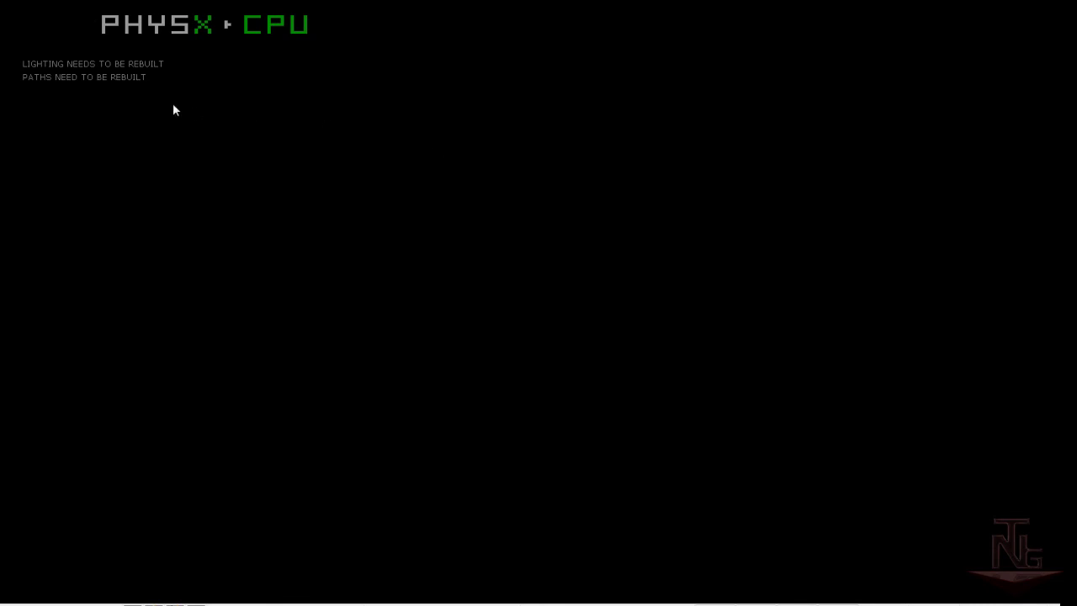
{"action": "key", "text": "Escape"}
{"action": "left_click", "coordinate": [252, 3]}
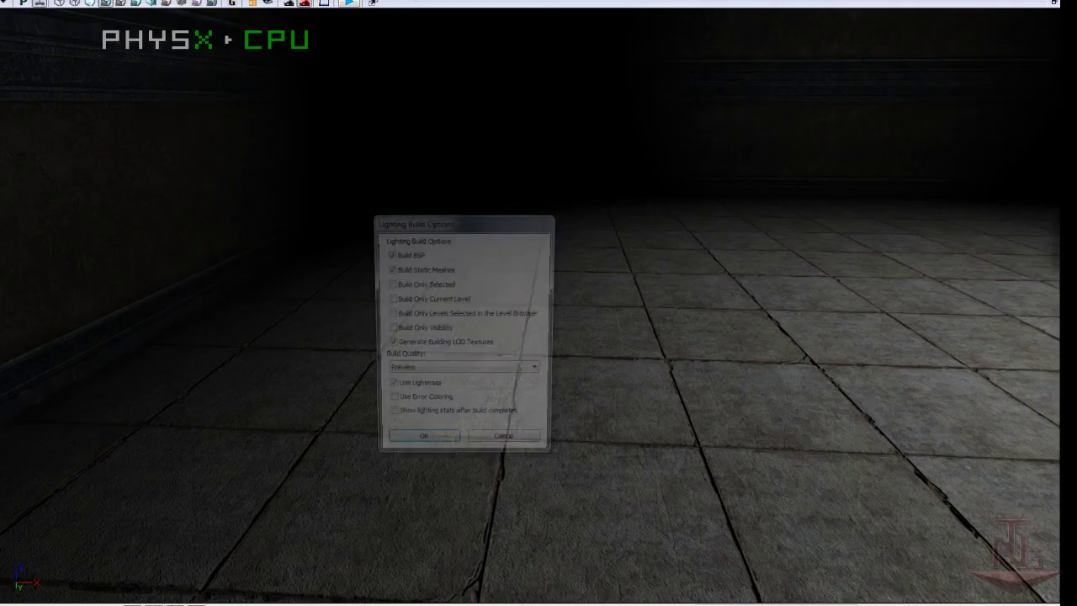
{"action": "left_click", "coordinate": [389, 390]}
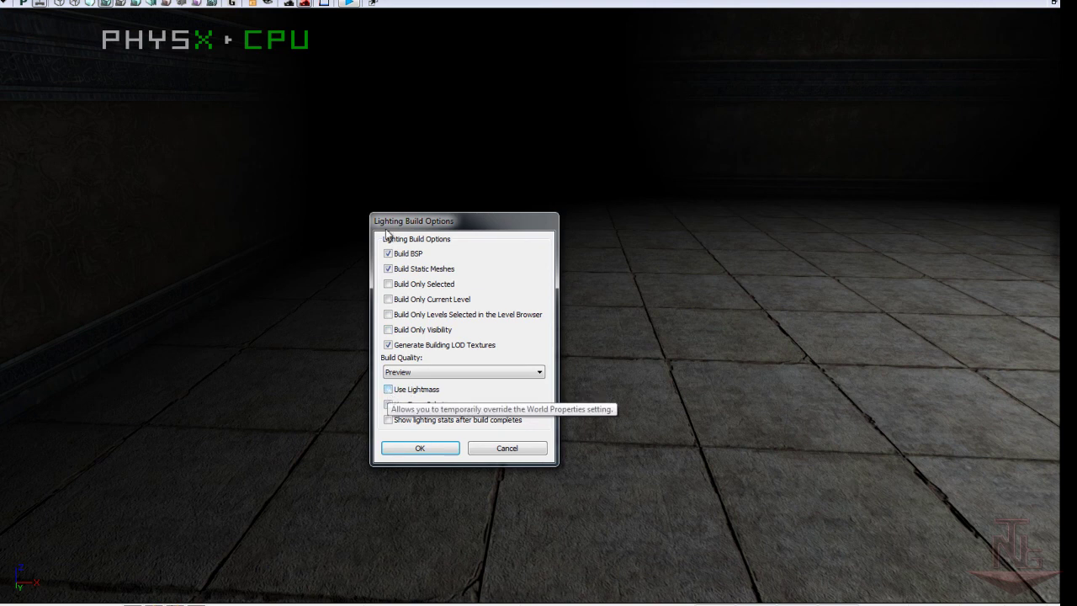
{"action": "left_click", "coordinate": [412, 447]}
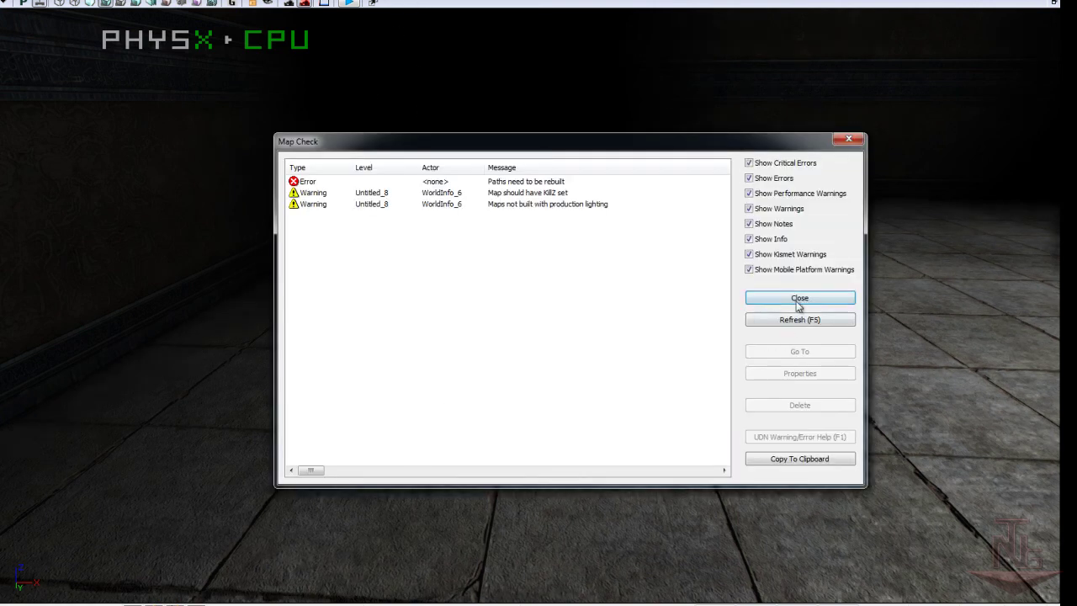
{"action": "left_click", "coordinate": [799, 300]}
{"action": "mouse_move", "coordinate": [459, 373]}
{"action": "right_mouse_down"}
{"action": "mouse_move", "coordinate": [645, 328]}
{"action": "mouse_move", "coordinate": [457, 385]}
{"action": "right_mouse_up"}
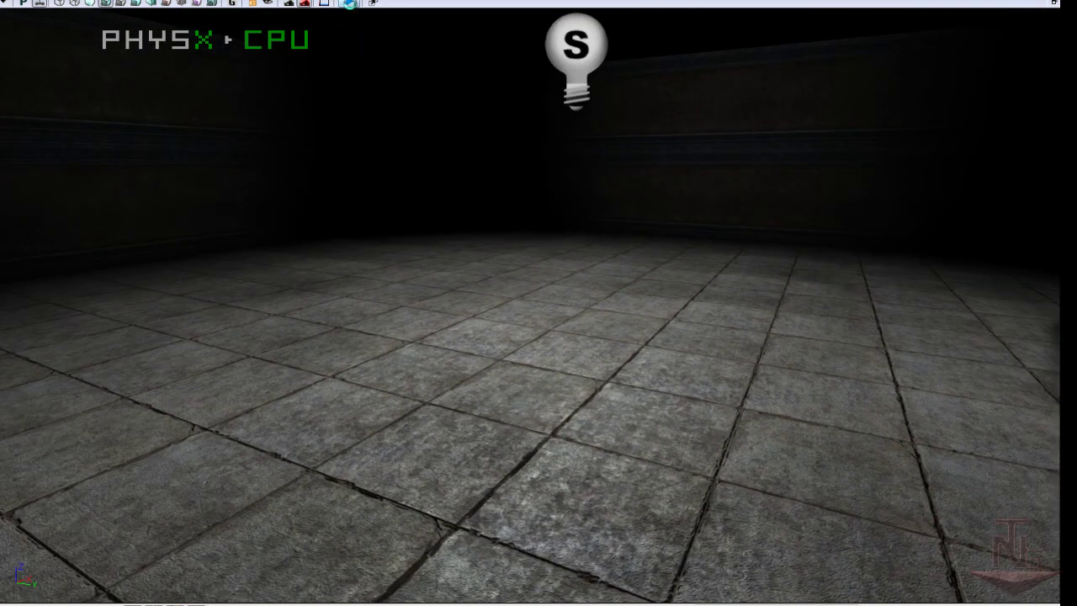
{"action": "left_click", "coordinate": [349, 4]}
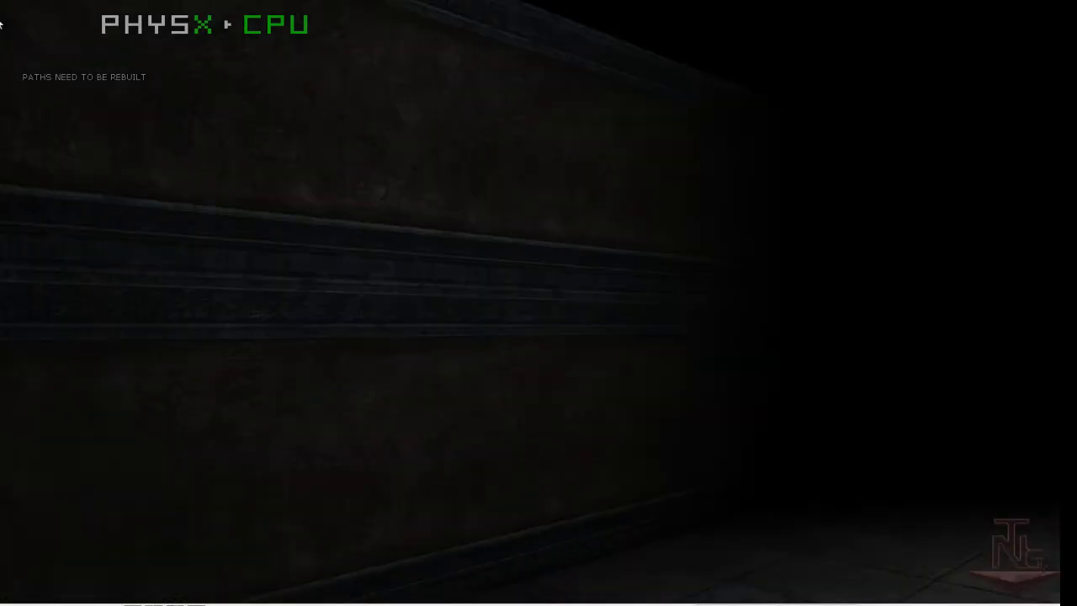
{"action": "key", "text": "Escape"}
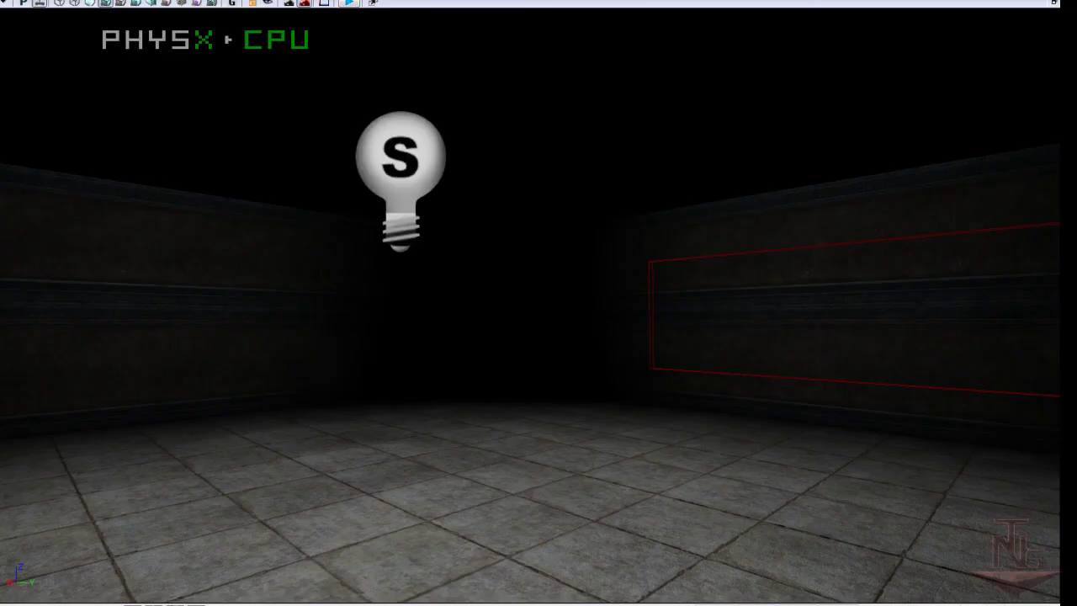